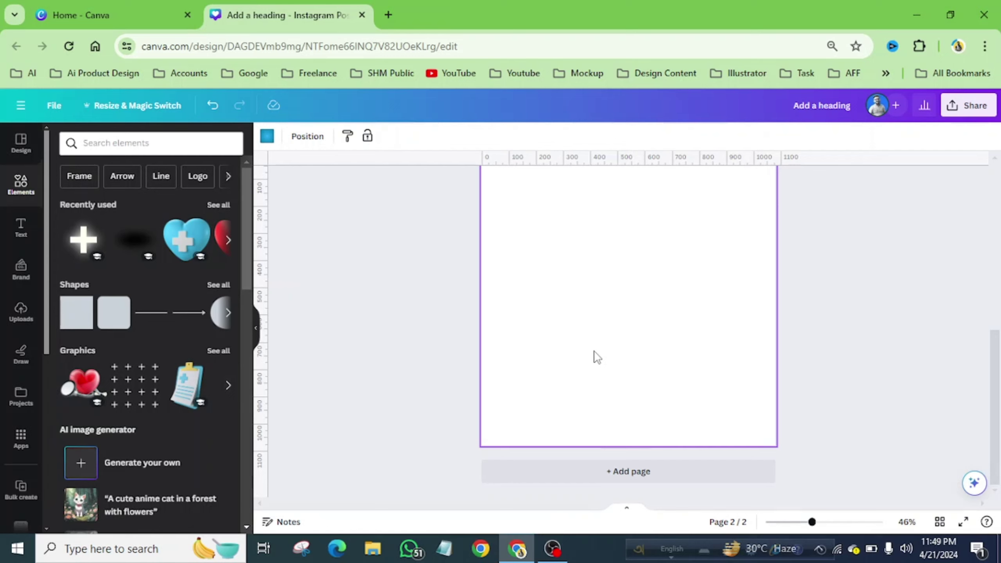
- Search the elements library for "indian doctor" to find a picture for the blank page 2
{"action": "scroll", "coordinate": [597, 357], "scroll_direction": "down", "scroll_amount": 1}
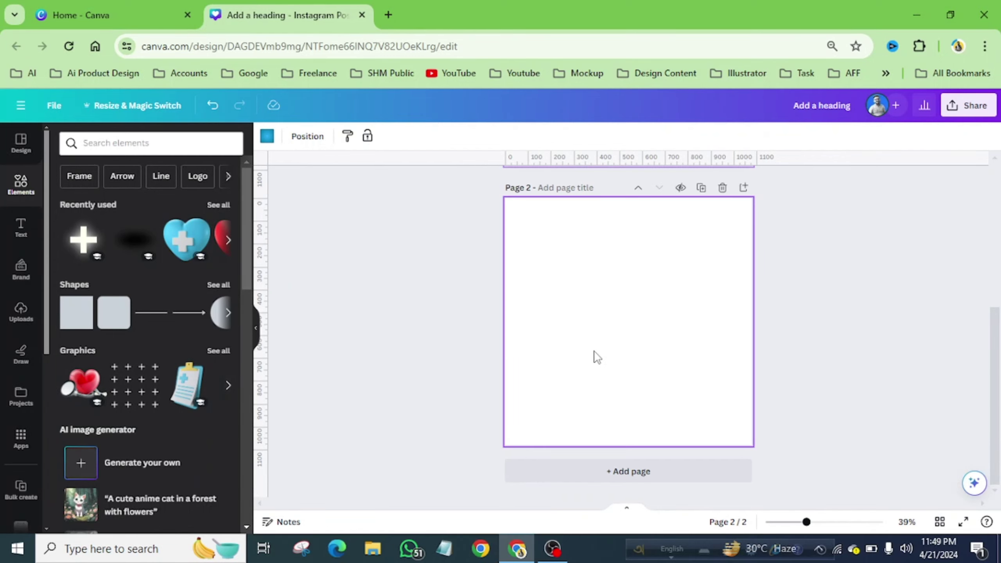
{"action": "scroll", "coordinate": [658, 323], "scroll_direction": "up", "scroll_amount": 5}
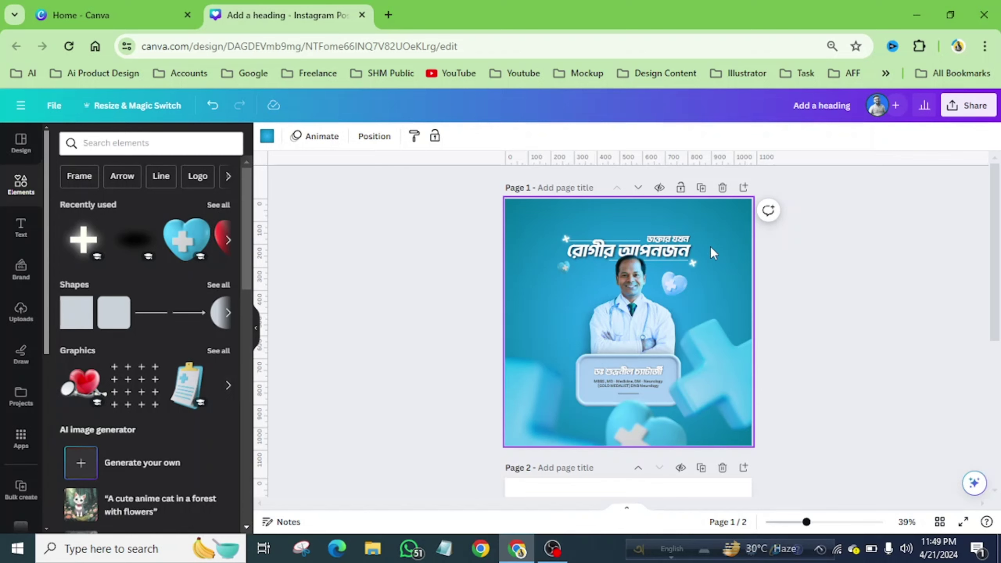
{"action": "scroll", "coordinate": [710, 246], "scroll_direction": "down", "scroll_amount": 6}
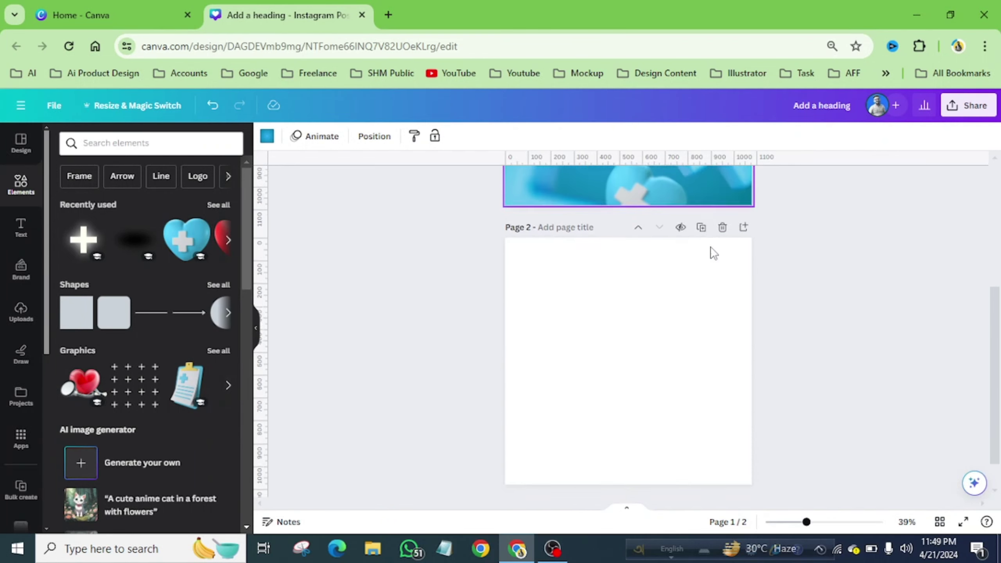
{"action": "left_click", "coordinate": [8, 182]}
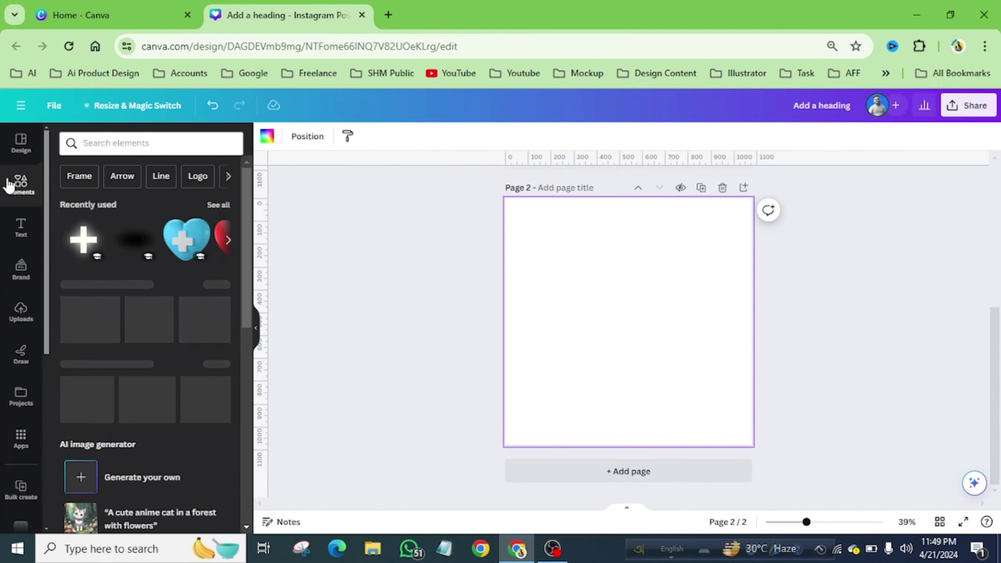
{"action": "left_click", "coordinate": [113, 145]}
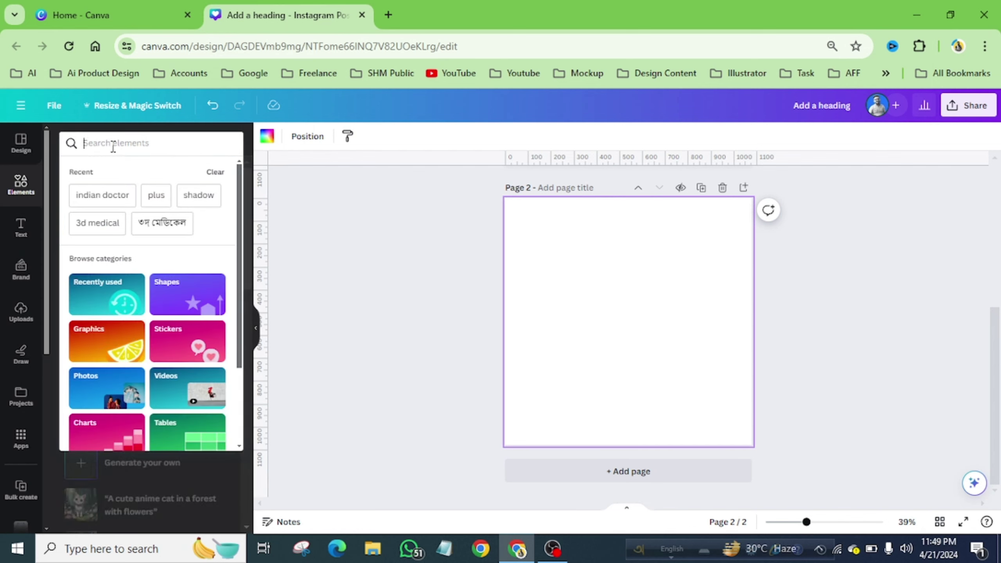
{"action": "left_click", "coordinate": [116, 197]}
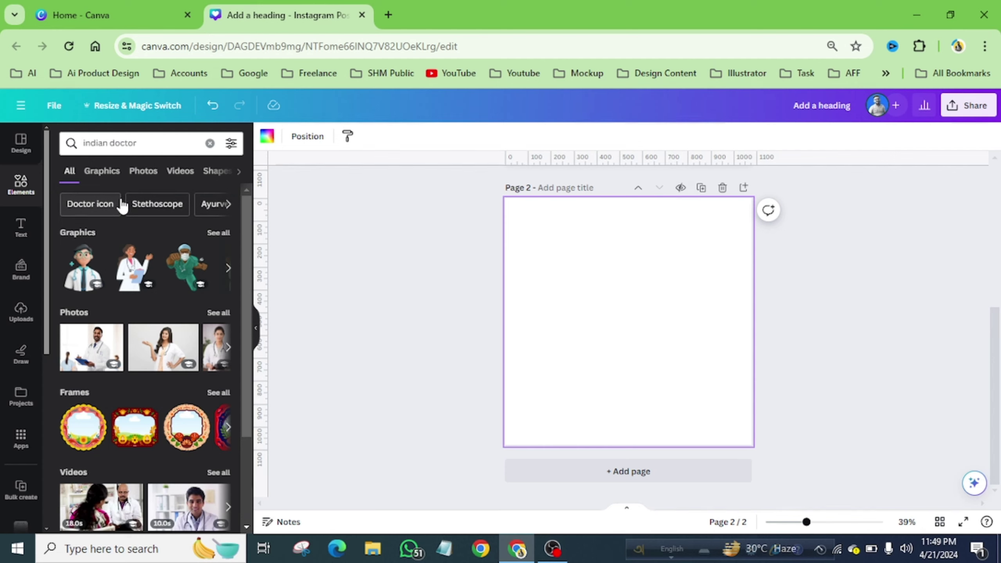
{"action": "left_click", "coordinate": [184, 144]}
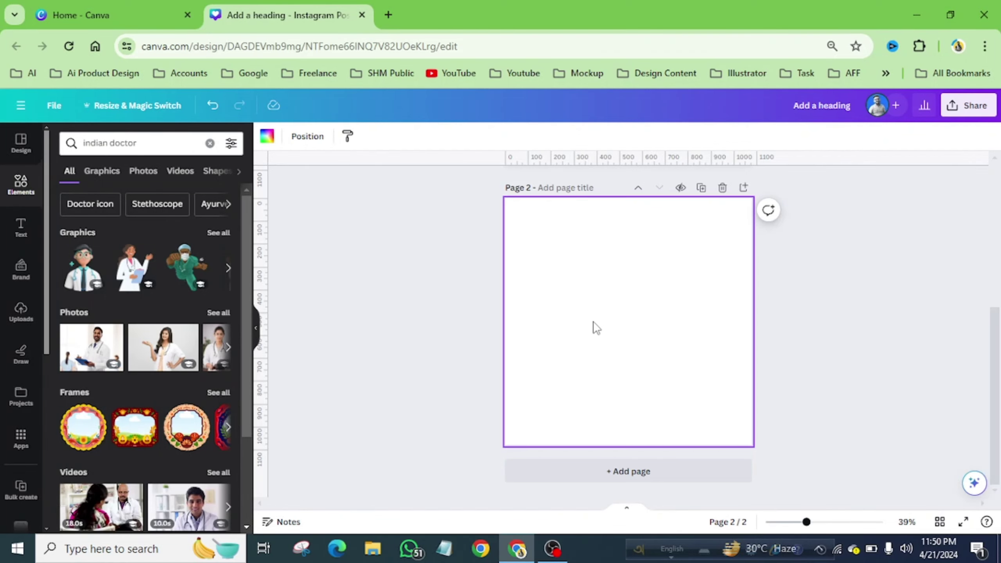
{"action": "left_click", "coordinate": [16, 322]}
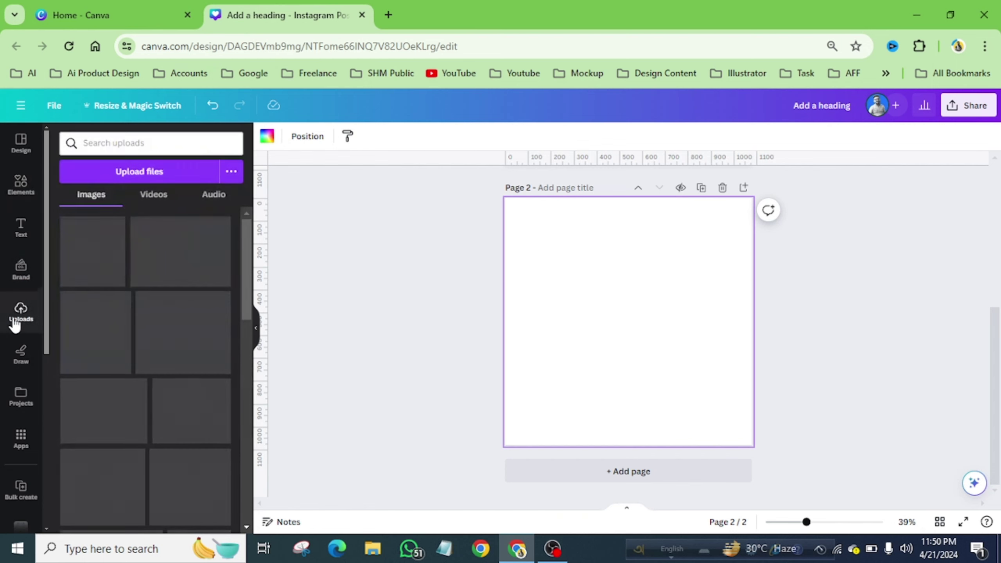
{"action": "left_click", "coordinate": [127, 174]}
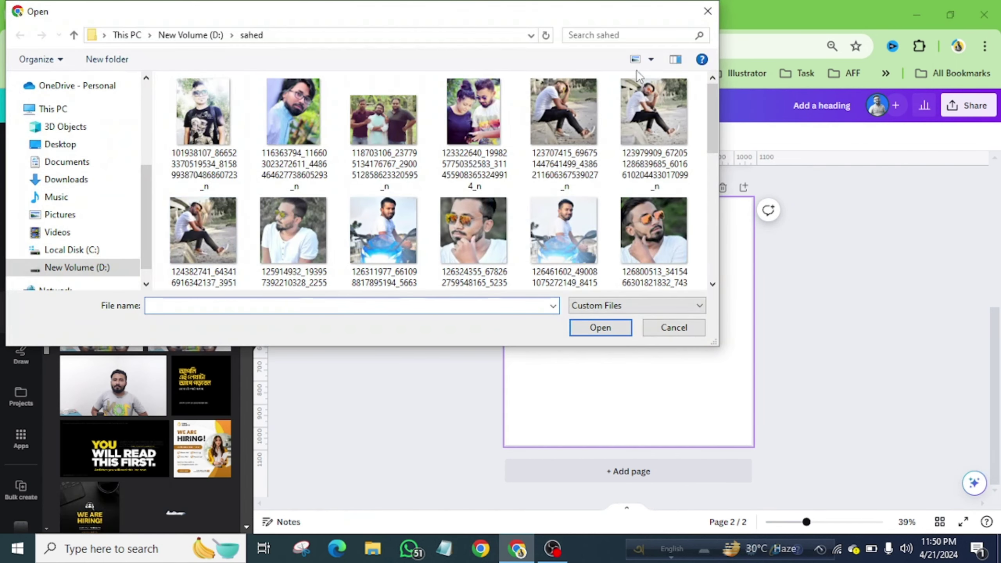
{"action": "left_click", "coordinate": [706, 11]}
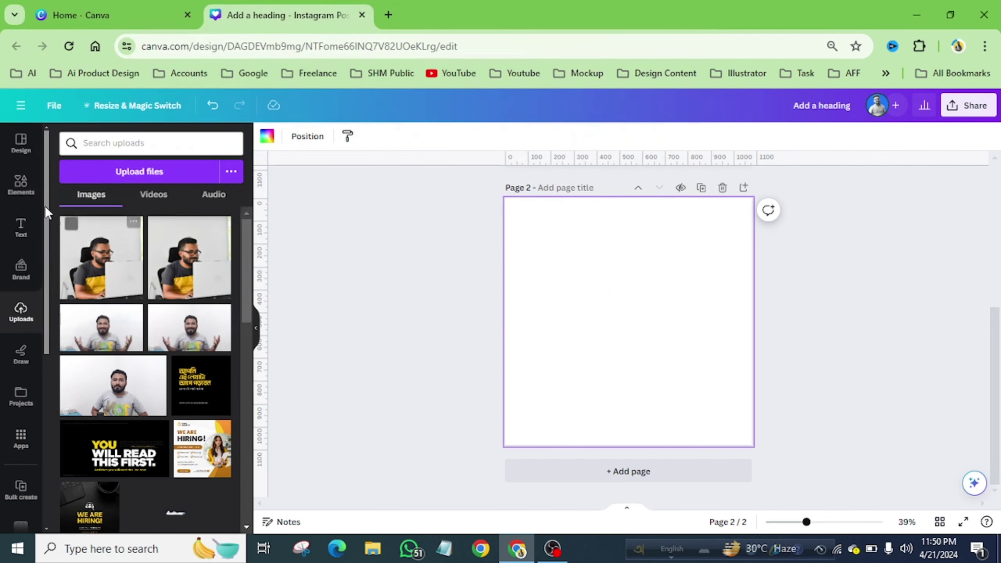
- Limit the "indian doctor" results to photos and add the male doctor with crossed arms in an office to page 2
{"action": "left_click", "coordinate": [21, 187]}
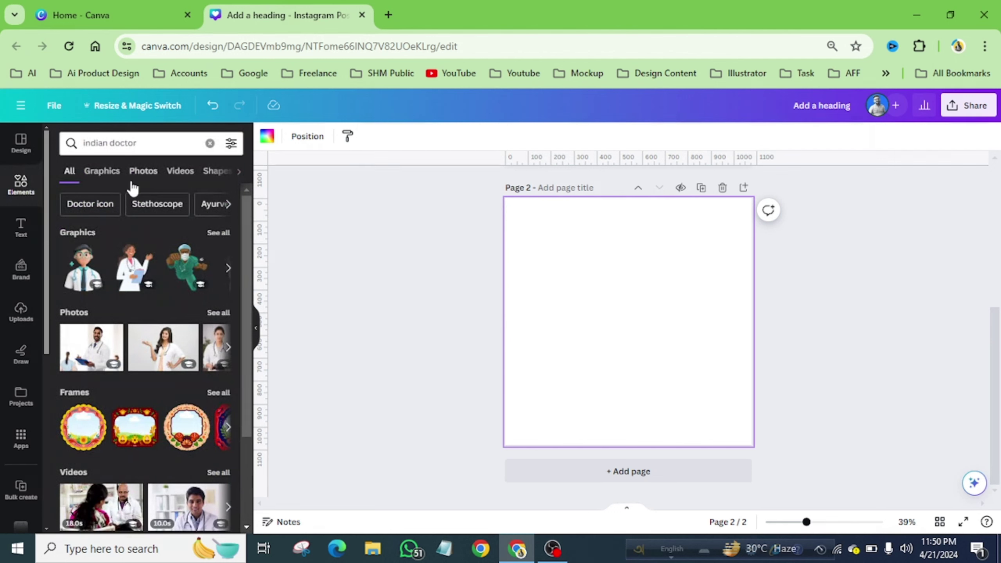
{"action": "left_click", "coordinate": [143, 171]}
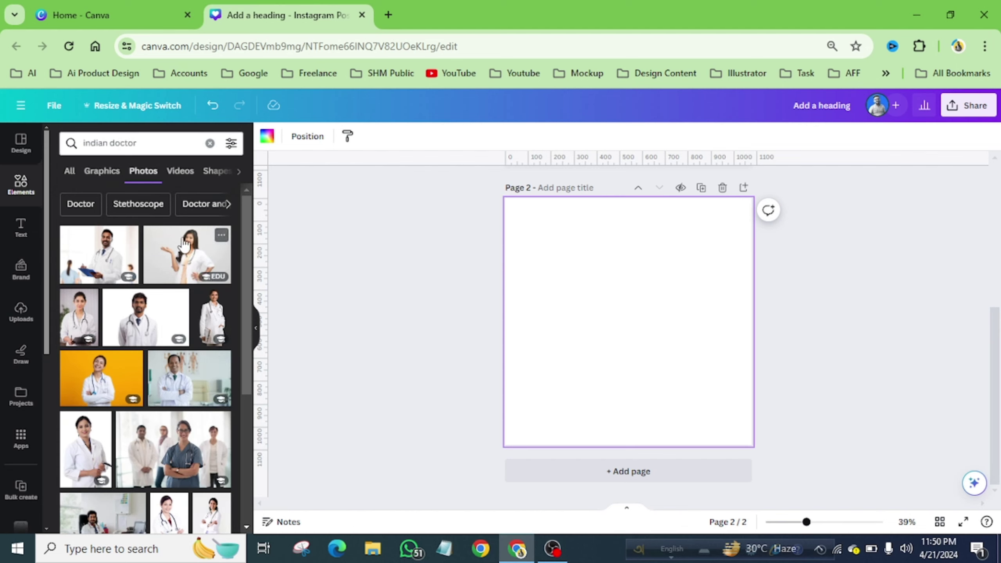
{"action": "scroll", "coordinate": [125, 469], "scroll_direction": "down", "scroll_amount": 5}
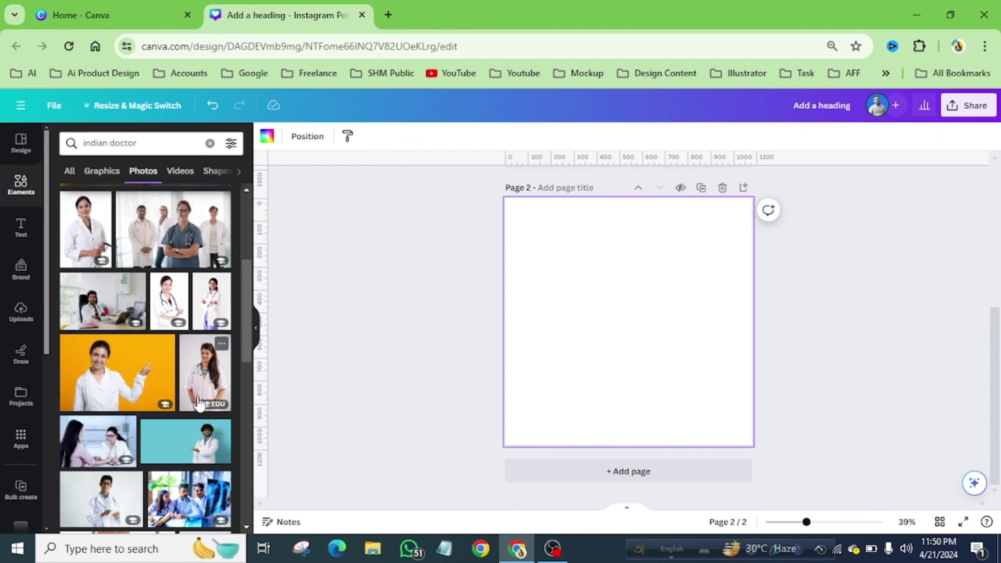
{"action": "scroll", "coordinate": [198, 402], "scroll_direction": "up", "scroll_amount": 5}
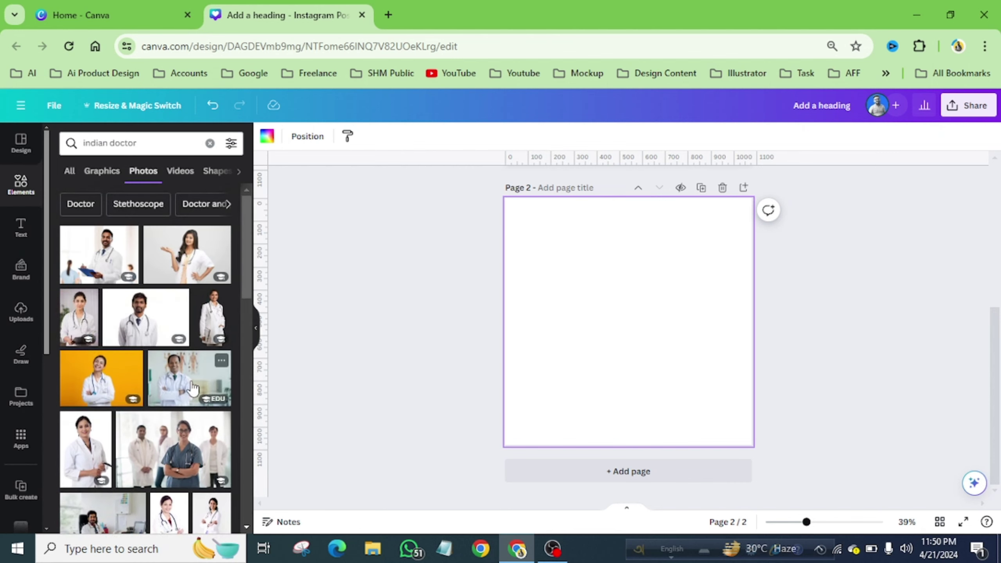
{"action": "left_click", "coordinate": [193, 388]}
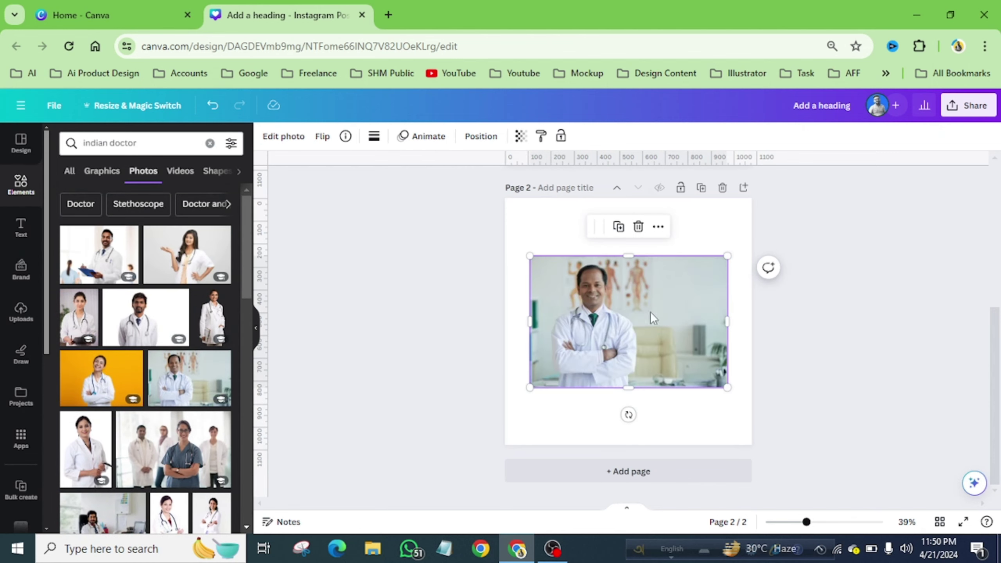
- Crop the doctor photo on page 2 to a portrait frame around the doctor and remove its background
{"action": "left_click_drag", "start_coordinate": [617, 318], "coordinate": [617, 317]}
{"action": "left_click_drag", "start_coordinate": [728, 320], "coordinate": [645, 395]}
{"action": "left_click_drag", "start_coordinate": [612, 340], "coordinate": [639, 335]}
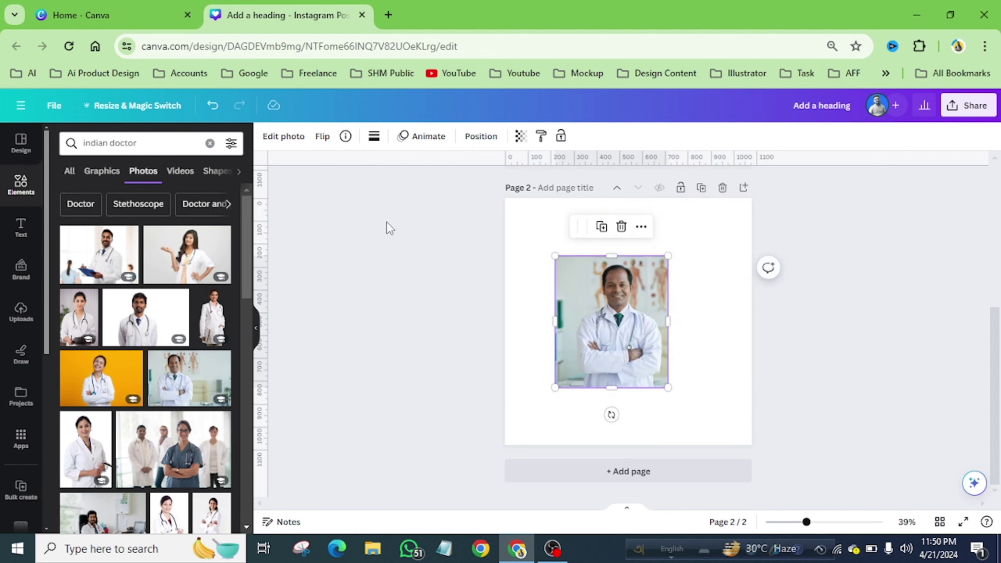
{"action": "left_click", "coordinate": [283, 136]}
{"action": "left_click", "coordinate": [87, 232]}
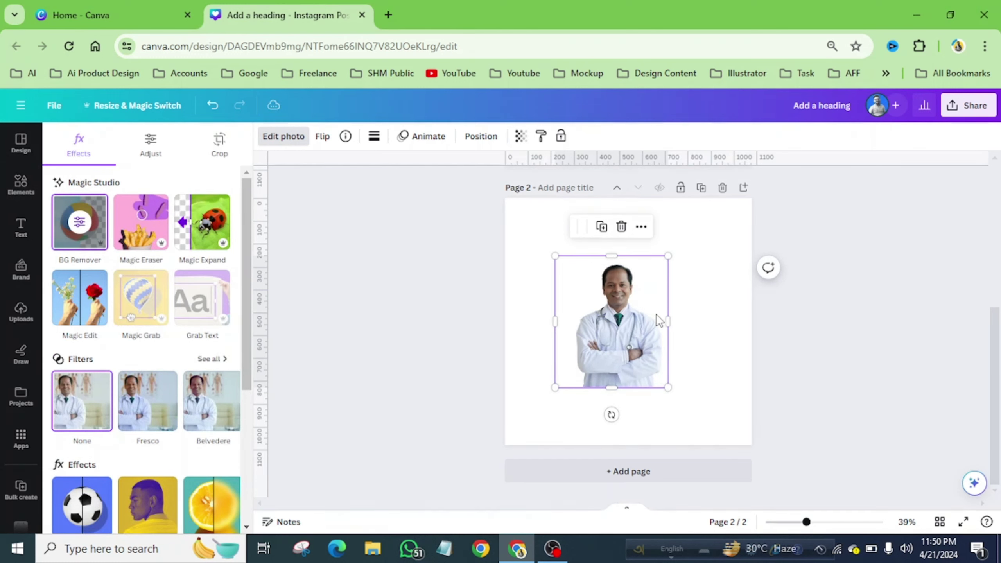
- Move the doctor cutout toward the centre of page 2 and crop the empty margins on its left and top
{"action": "left_click_drag", "start_coordinate": [639, 347], "coordinate": [654, 347]}
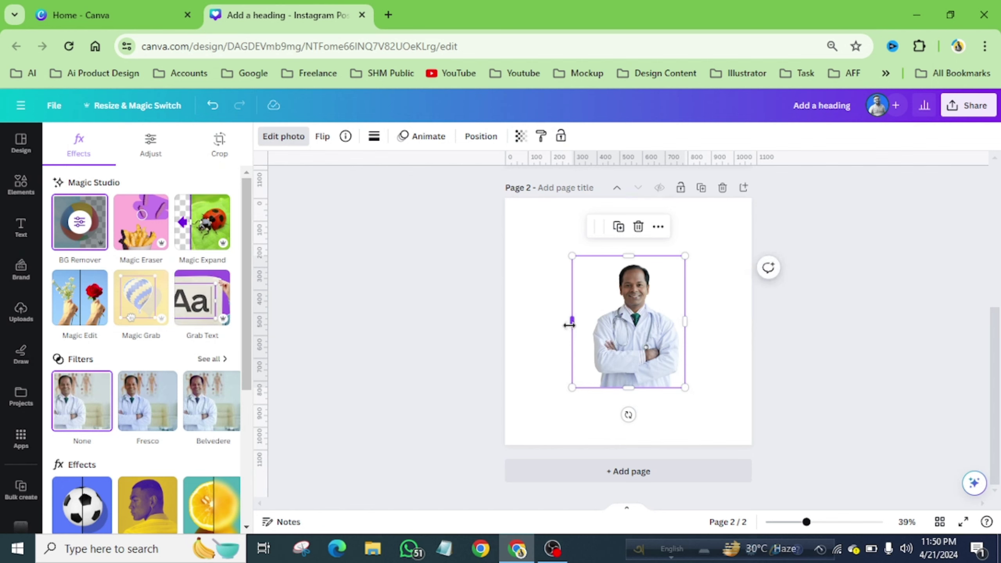
{"action": "left_click_drag", "start_coordinate": [568, 324], "coordinate": [590, 294]}
{"action": "left_click_drag", "start_coordinate": [635, 256], "coordinate": [629, 263]}
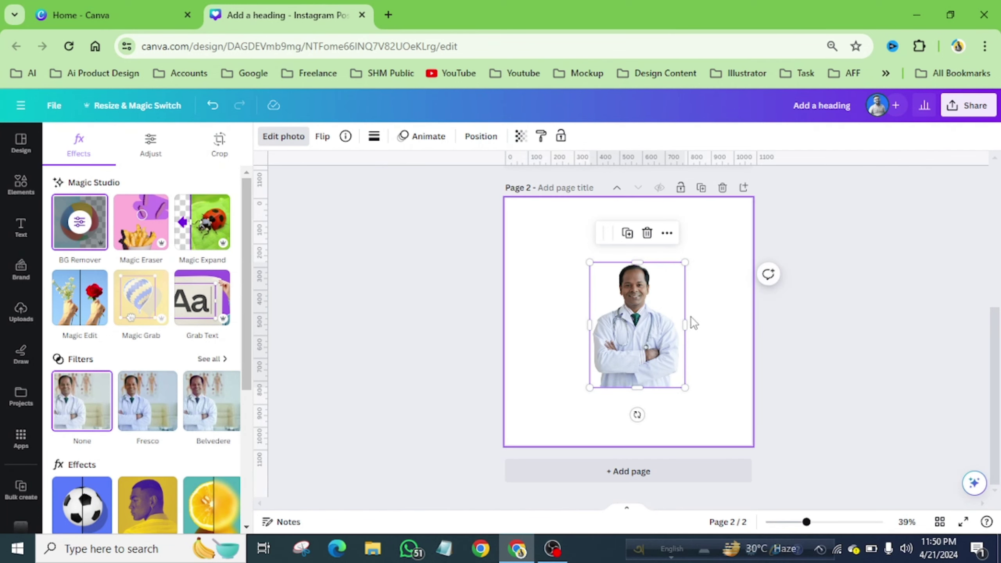
{"action": "left_click", "coordinate": [705, 308]}
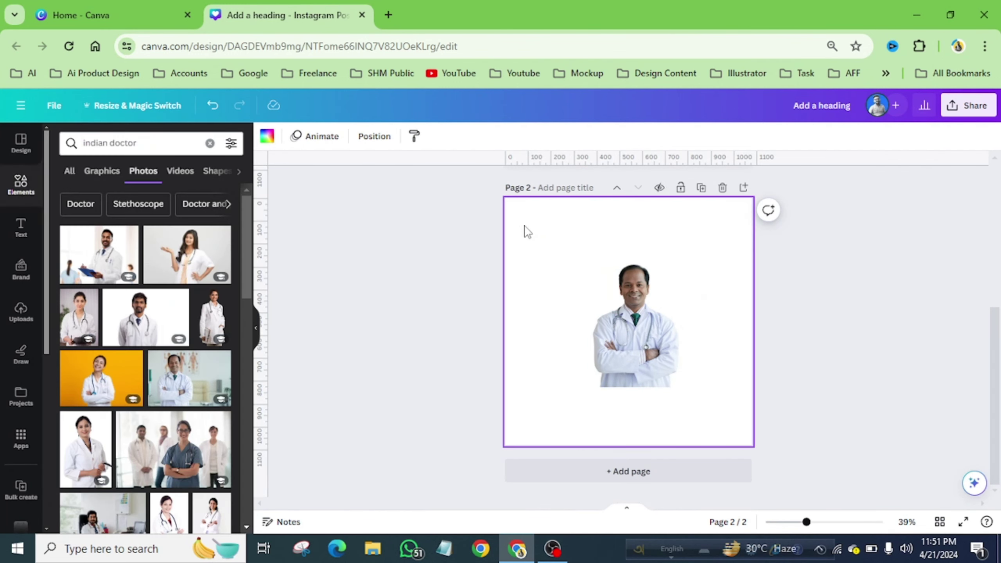
- Give the page 2 background a gradient fill with the radial style spreading from the centre
{"action": "scroll", "coordinate": [532, 233], "scroll_direction": "up", "scroll_amount": 5}
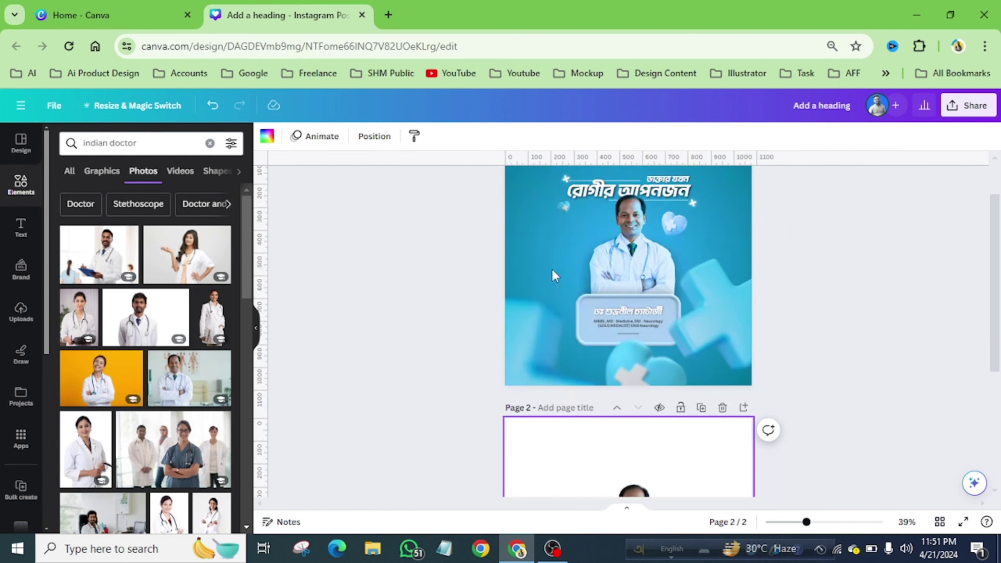
{"action": "scroll", "coordinate": [521, 212], "scroll_direction": "up", "scroll_amount": 2}
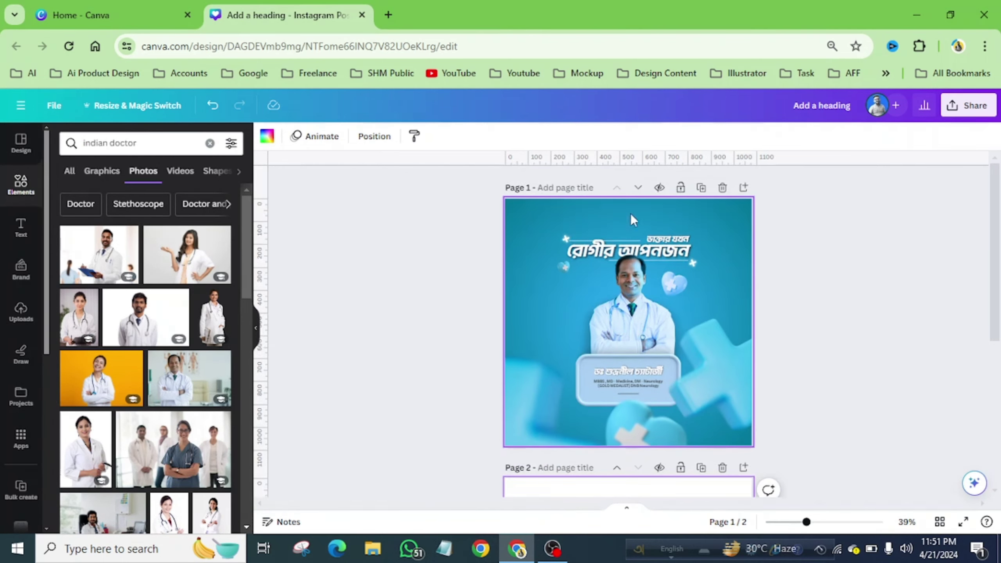
{"action": "scroll", "coordinate": [571, 338], "scroll_direction": "down", "scroll_amount": 5}
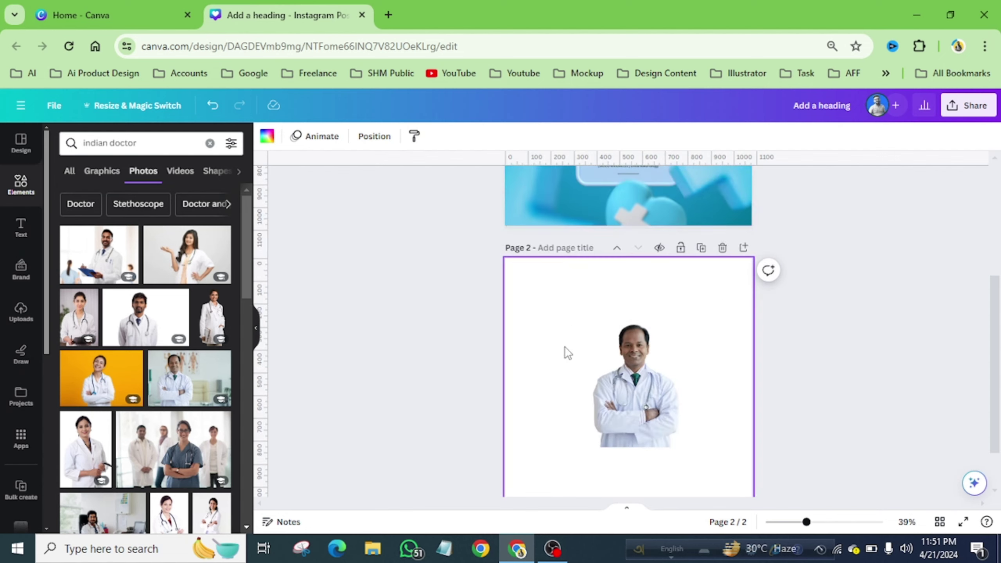
{"action": "left_click", "coordinate": [267, 136]}
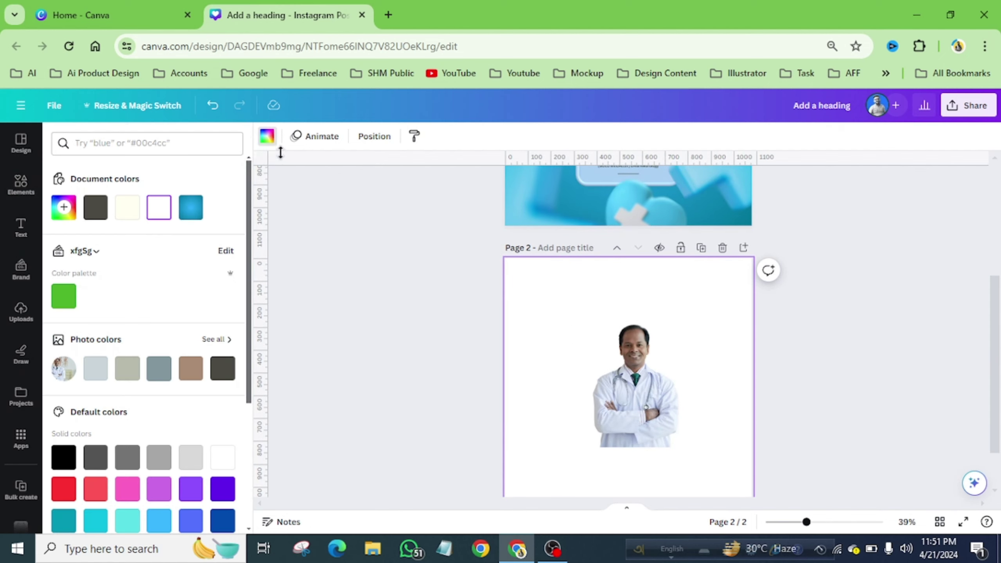
{"action": "left_click", "coordinate": [63, 206]}
{"action": "left_click", "coordinate": [186, 241]}
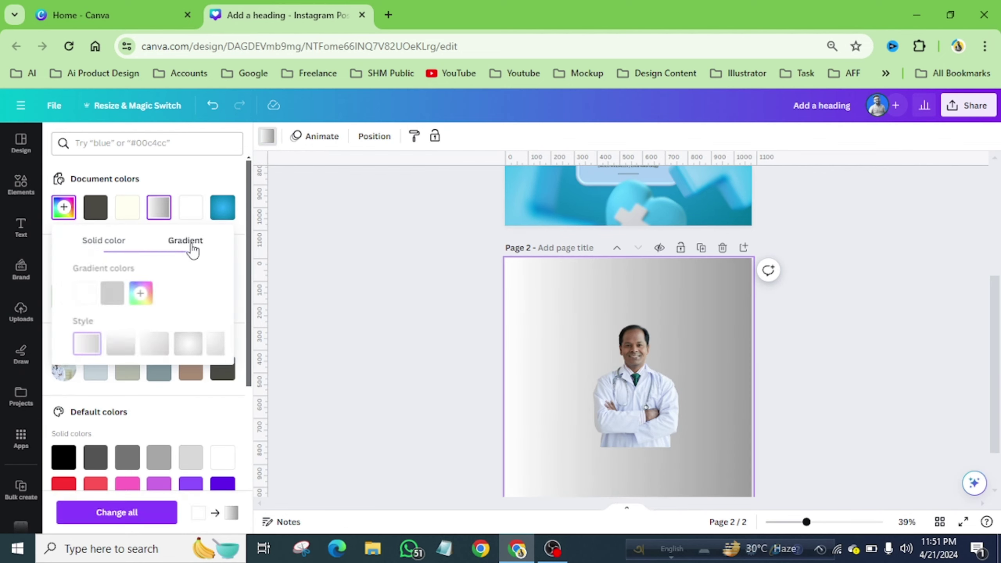
{"action": "left_click", "coordinate": [178, 349]}
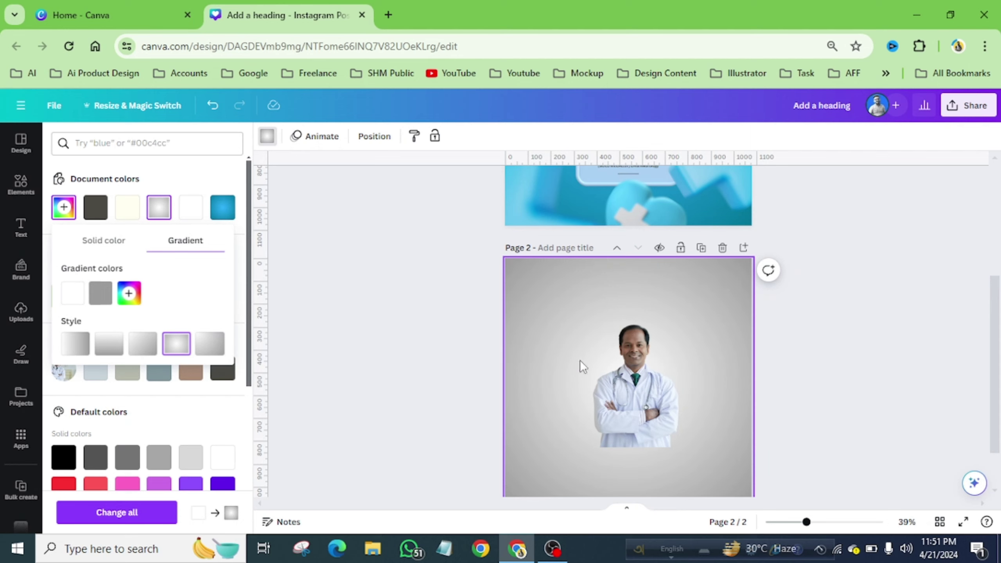
- Set the outer colour of page 2's radial background gradient to blue #037CAF
{"action": "left_click", "coordinate": [104, 300]}
{"action": "left_click_drag", "start_coordinate": [199, 393], "coordinate": [201, 393]}
{"action": "left_click_drag", "start_coordinate": [252, 331], "coordinate": [274, 323]}
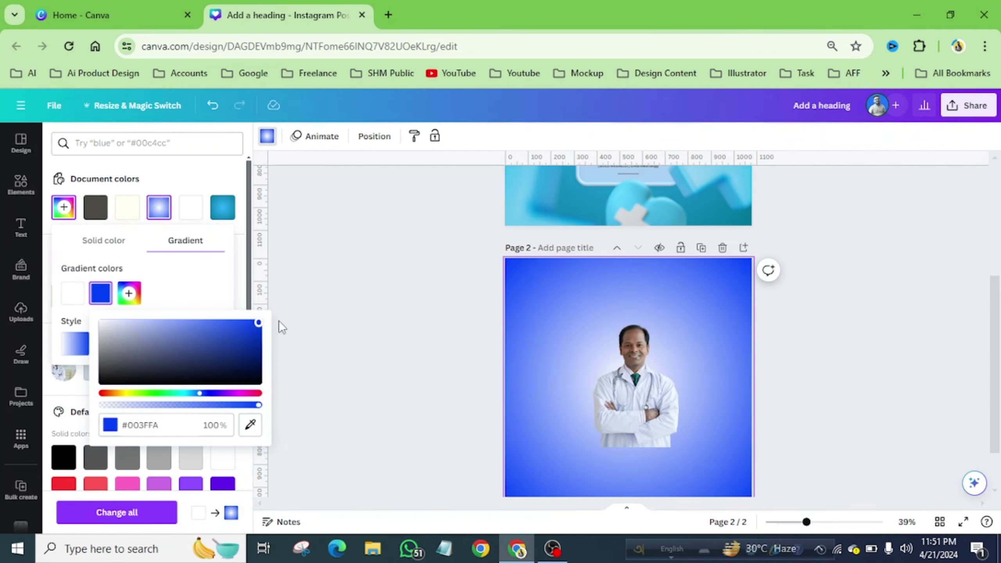
{"action": "left_click_drag", "start_coordinate": [200, 393], "coordinate": [189, 393]}
{"action": "left_click_drag", "start_coordinate": [260, 330], "coordinate": [258, 339]}
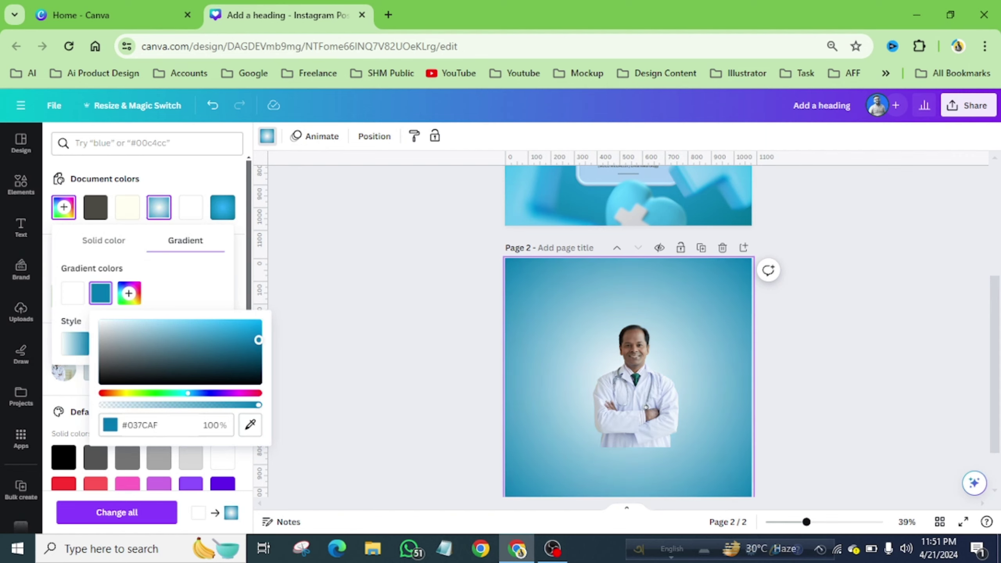
- Set the centre colour of page 2's radial background gradient to bright cyan #01CAFF
{"action": "left_click", "coordinate": [69, 300]}
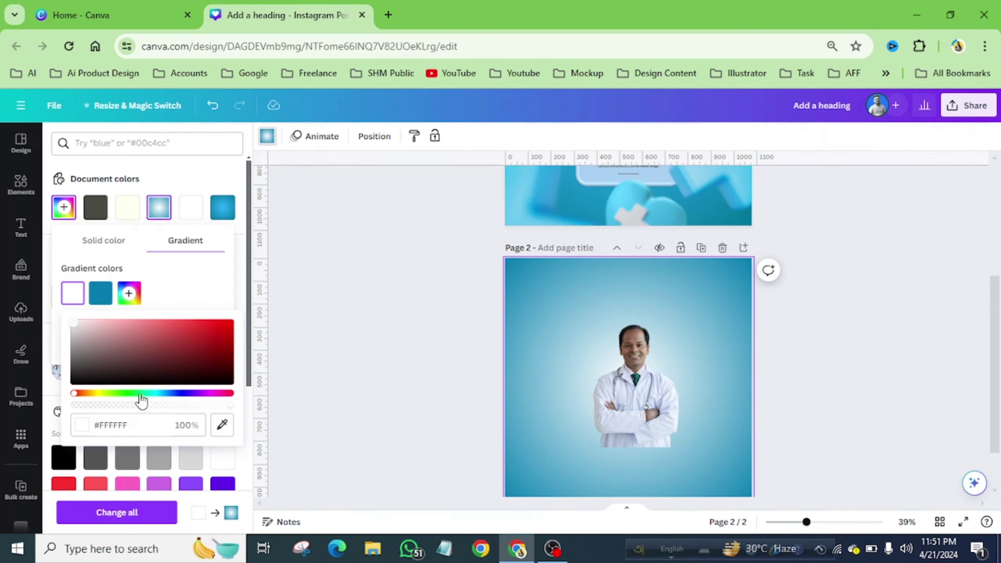
{"action": "left_click", "coordinate": [157, 393]}
{"action": "left_click", "coordinate": [230, 322]}
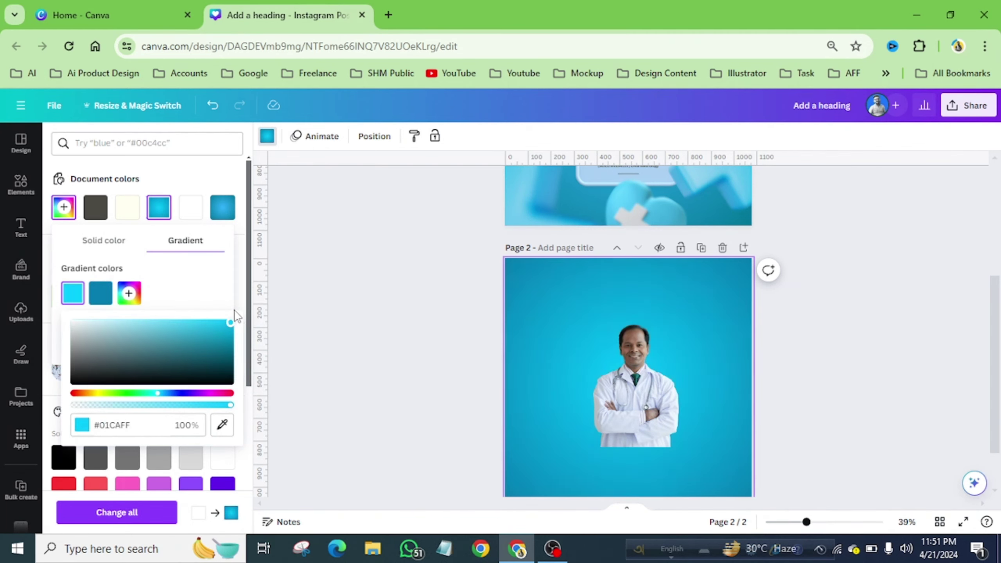
- Compare the background with the page 1 design and darken the outer gradient colour of page 2 to #03719F
{"action": "scroll", "coordinate": [736, 371], "scroll_direction": "up", "scroll_amount": 5}
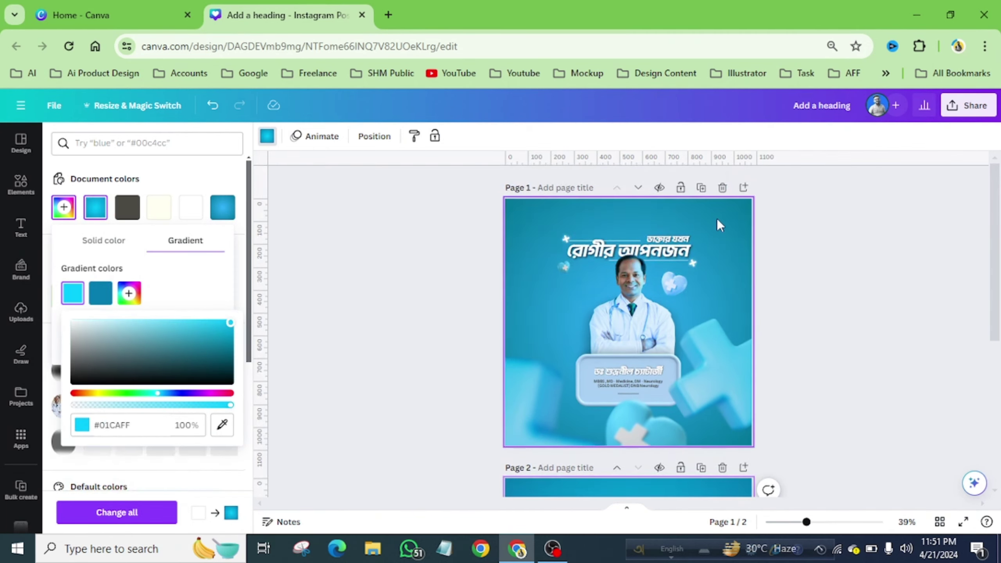
{"action": "scroll", "coordinate": [724, 256], "scroll_direction": "down", "scroll_amount": 4}
{"action": "scroll", "coordinate": [731, 295], "scroll_direction": "down", "scroll_amount": 1}
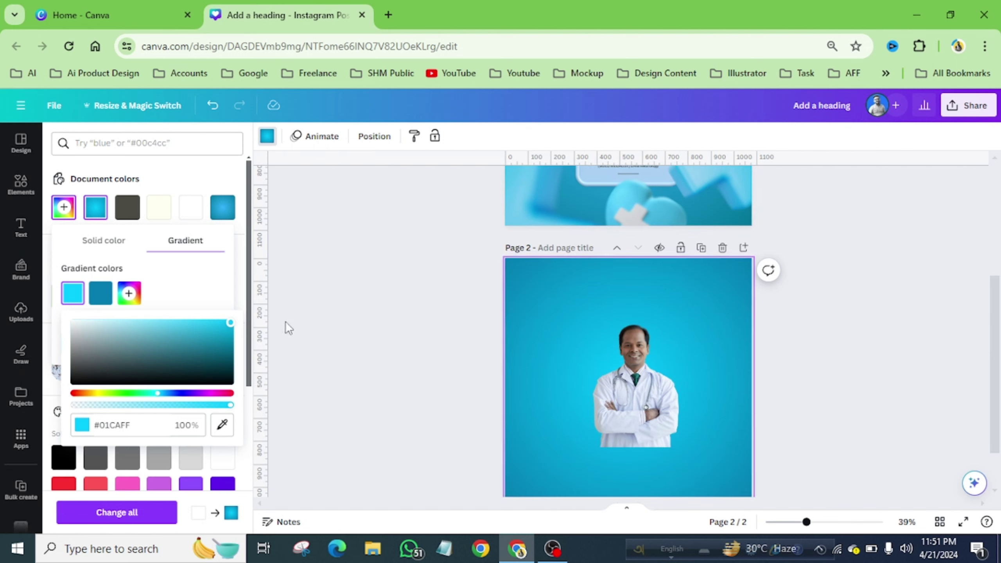
{"action": "left_click", "coordinate": [100, 293]}
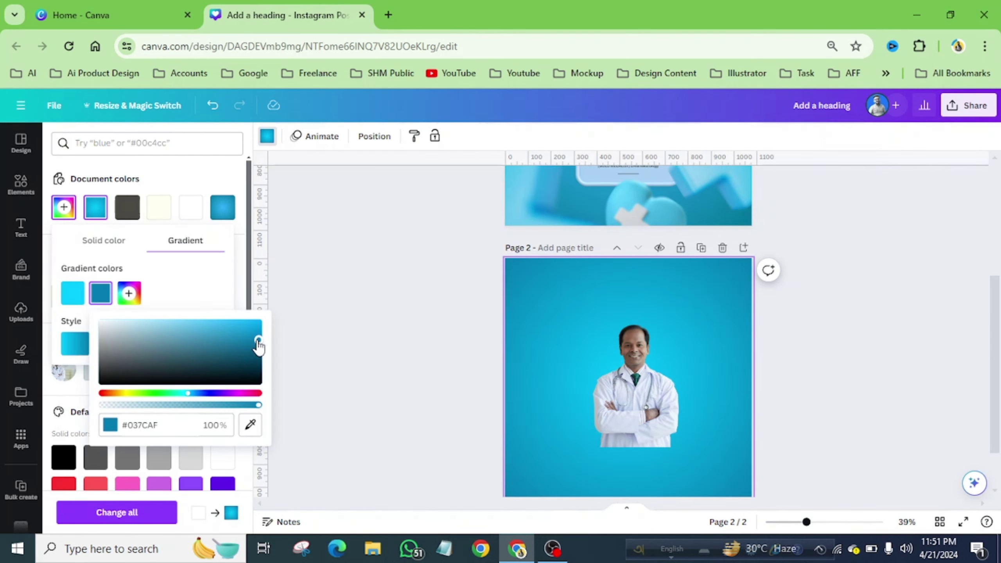
{"action": "left_click_drag", "start_coordinate": [255, 339], "coordinate": [258, 344]}
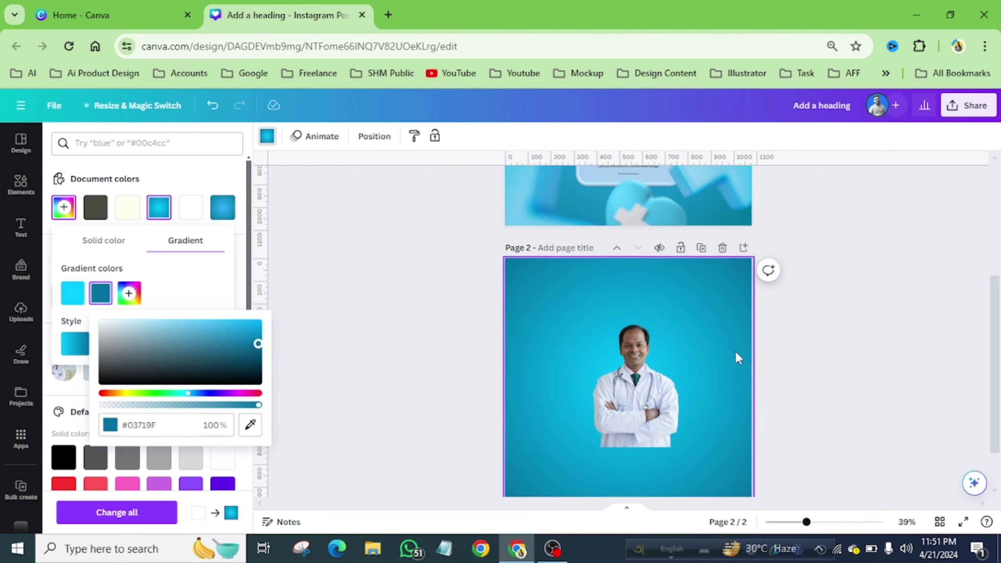
{"action": "scroll", "coordinate": [734, 351], "scroll_direction": "up", "scroll_amount": 5}
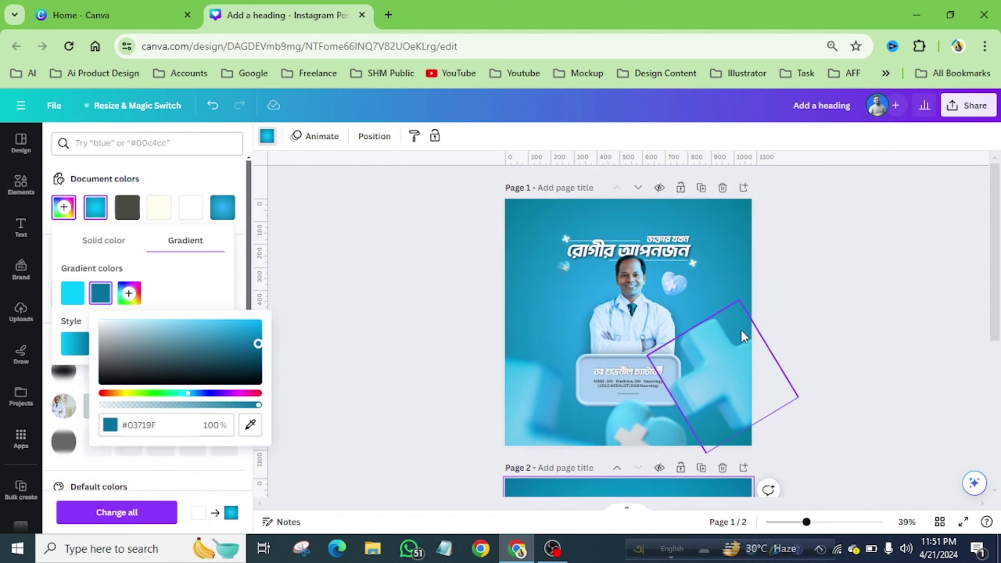
- Examine the page 1 design as a reference, checking its headline text, background and doctor photo
{"action": "scroll", "coordinate": [661, 374], "scroll_direction": "down", "scroll_amount": 5}
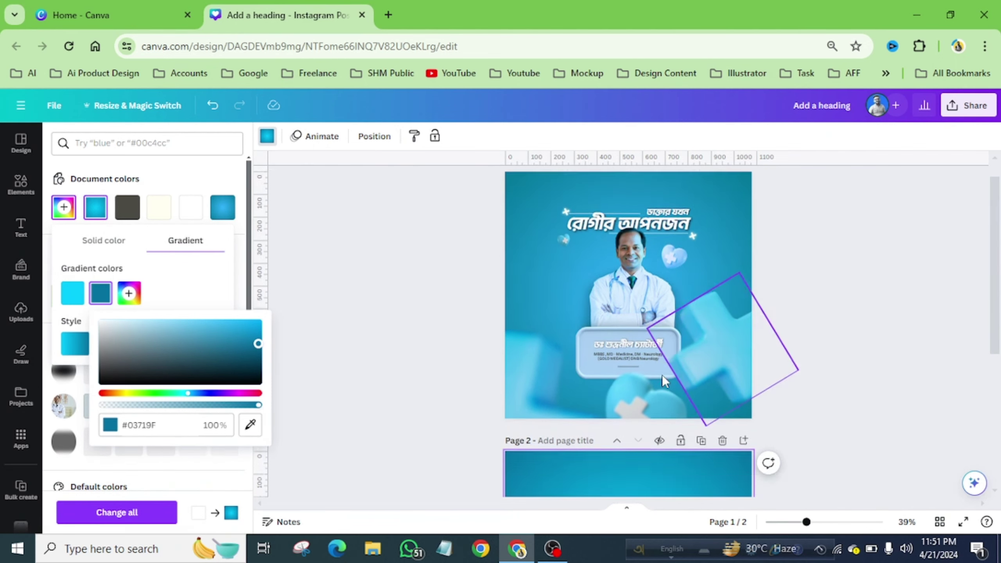
{"action": "scroll", "coordinate": [661, 375], "scroll_direction": "up", "scroll_amount": 5}
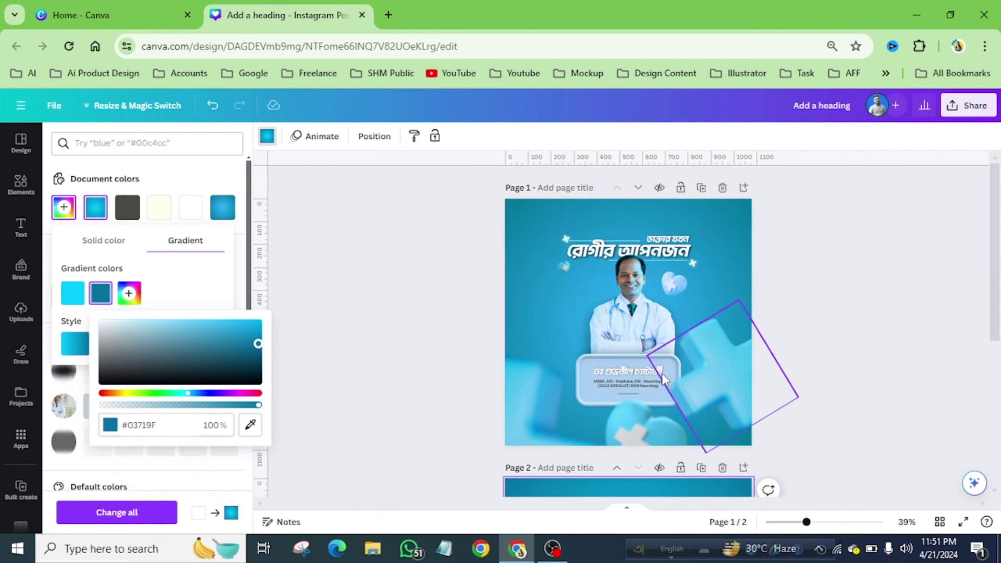
{"action": "left_click", "coordinate": [571, 255]}
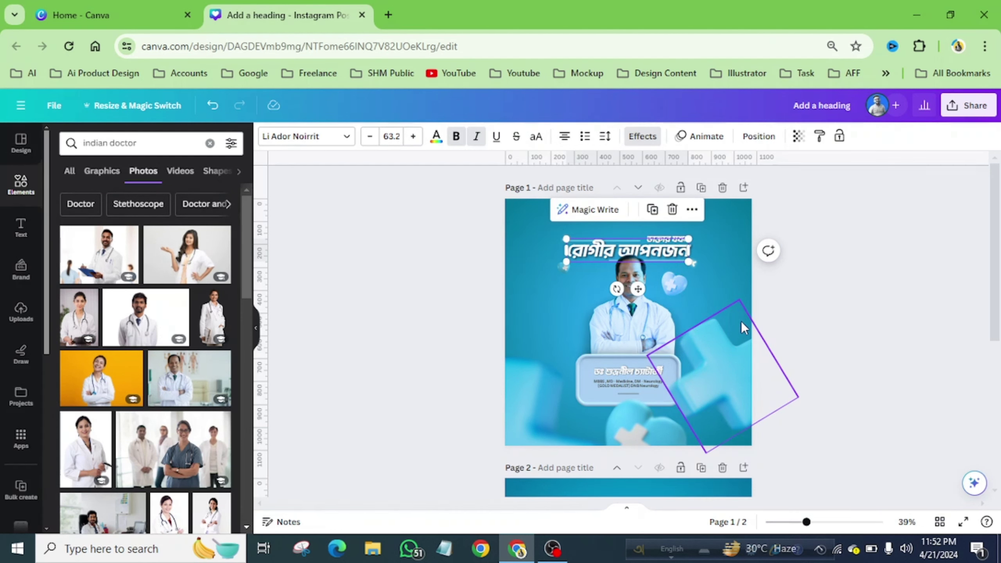
{"action": "left_click", "coordinate": [723, 243]}
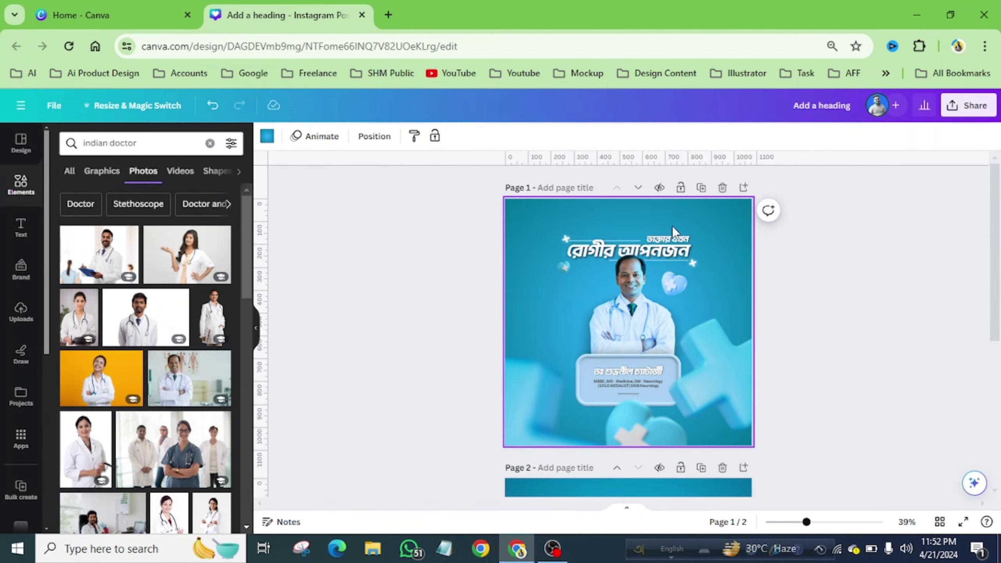
{"action": "left_click", "coordinate": [603, 276]}
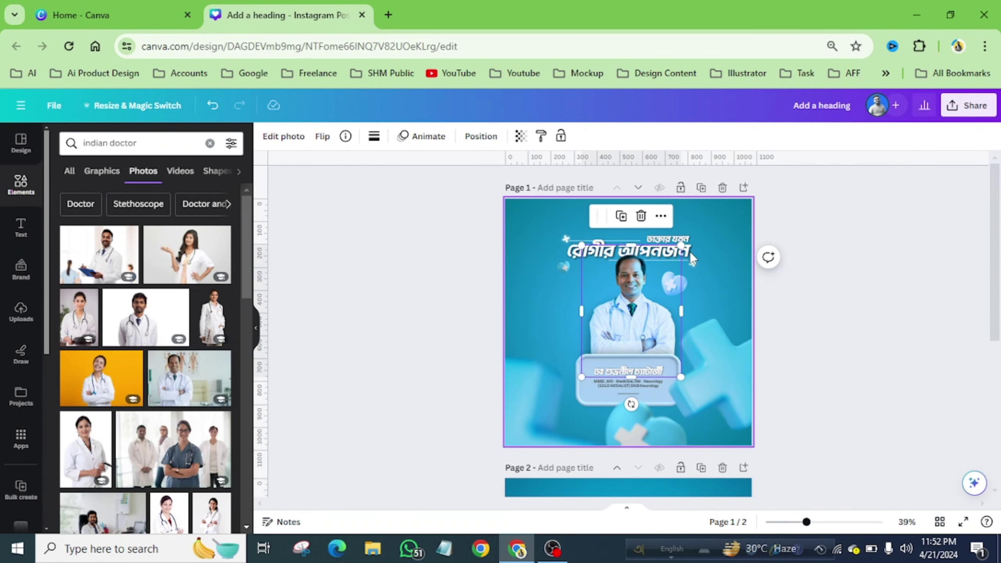
{"action": "left_click", "coordinate": [697, 270]}
{"action": "scroll", "coordinate": [698, 269], "scroll_direction": "down", "scroll_amount": 6}
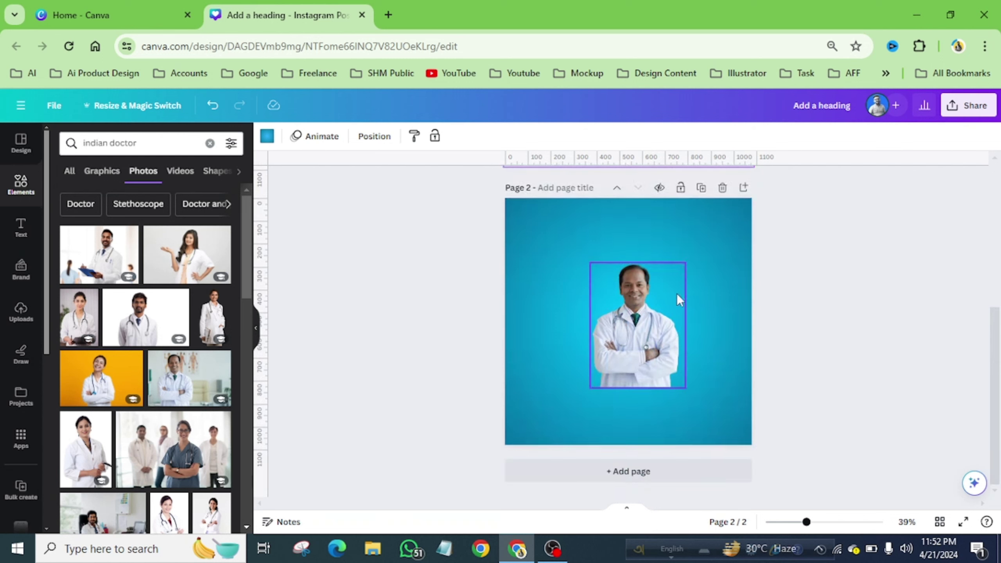
- Adjust the doctor photo on page 2, setting its brightness to 16 and its temperature to -72
{"action": "left_click", "coordinate": [650, 338]}
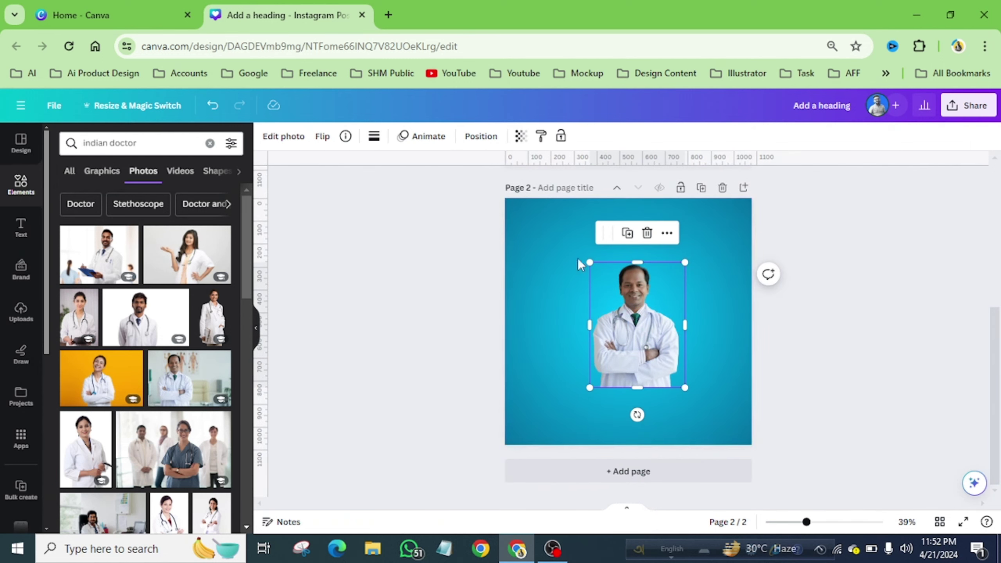
{"action": "left_click", "coordinate": [282, 143]}
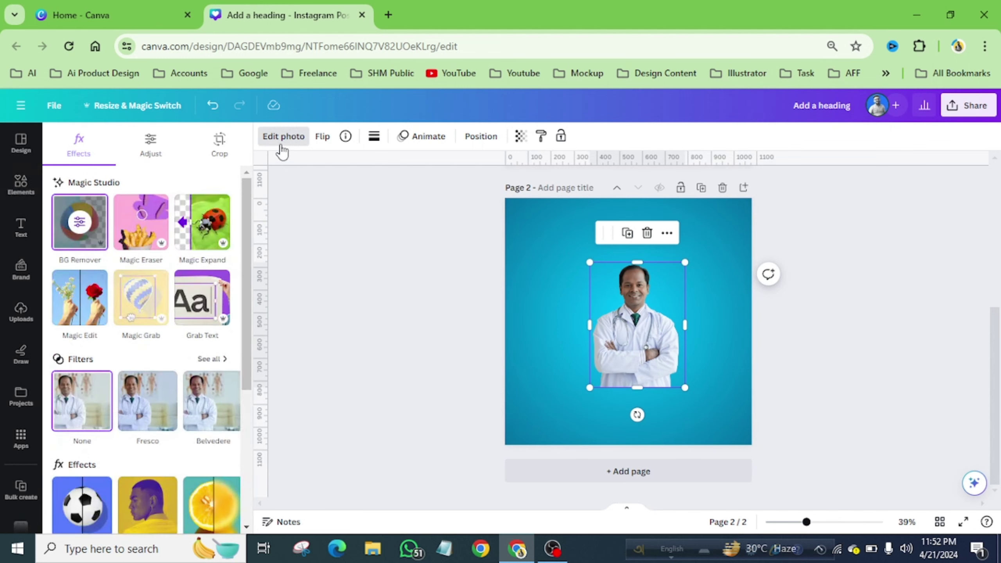
{"action": "left_click", "coordinate": [151, 147]}
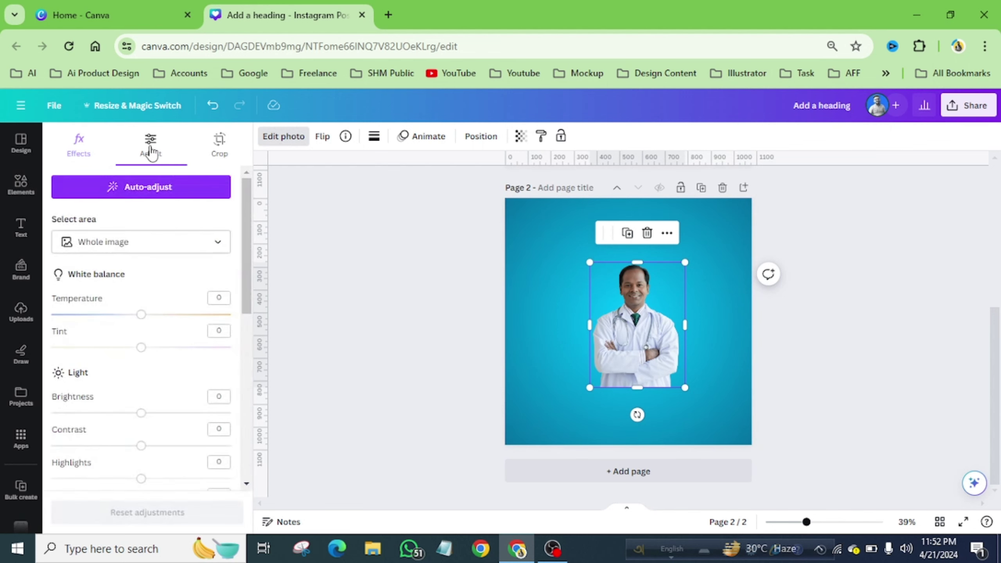
{"action": "scroll", "coordinate": [182, 301], "scroll_direction": "down", "scroll_amount": 2}
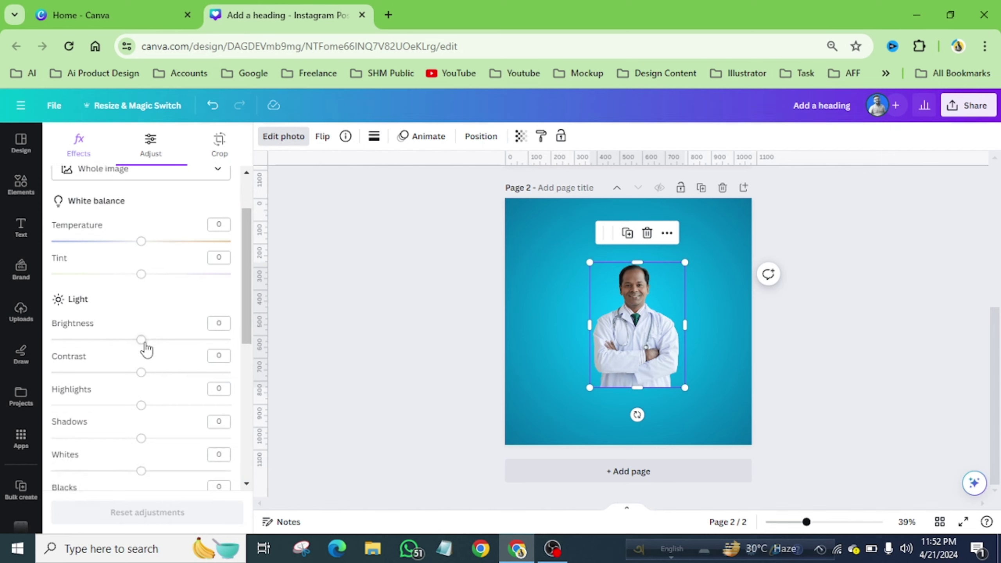
{"action": "left_click_drag", "start_coordinate": [141, 340], "coordinate": [155, 340]}
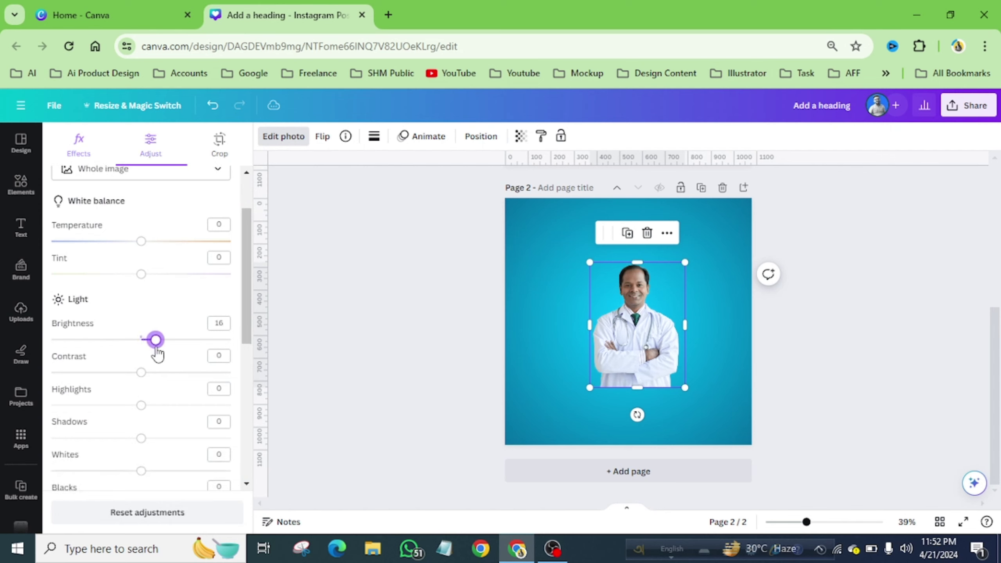
{"action": "left_click_drag", "start_coordinate": [141, 241], "coordinate": [77, 241]}
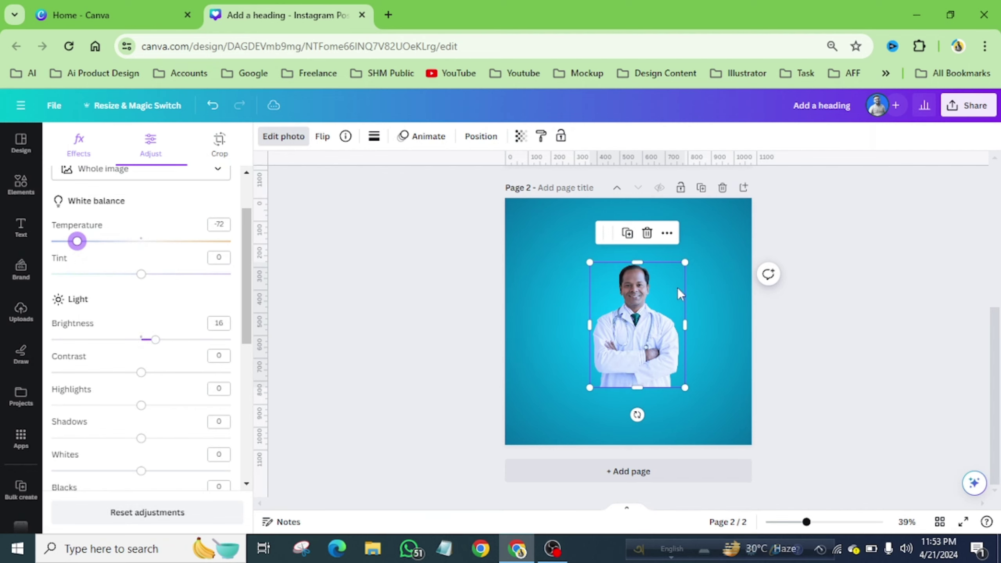
- Compare the doctor photo with the page 1 version and cool it further with temperature -100 and tint -41
{"action": "scroll", "coordinate": [677, 288], "scroll_direction": "up", "scroll_amount": 2}
{"action": "scroll", "coordinate": [679, 274], "scroll_direction": "up", "scroll_amount": 3}
{"action": "scroll", "coordinate": [673, 203], "scroll_direction": "up", "scroll_amount": 4}
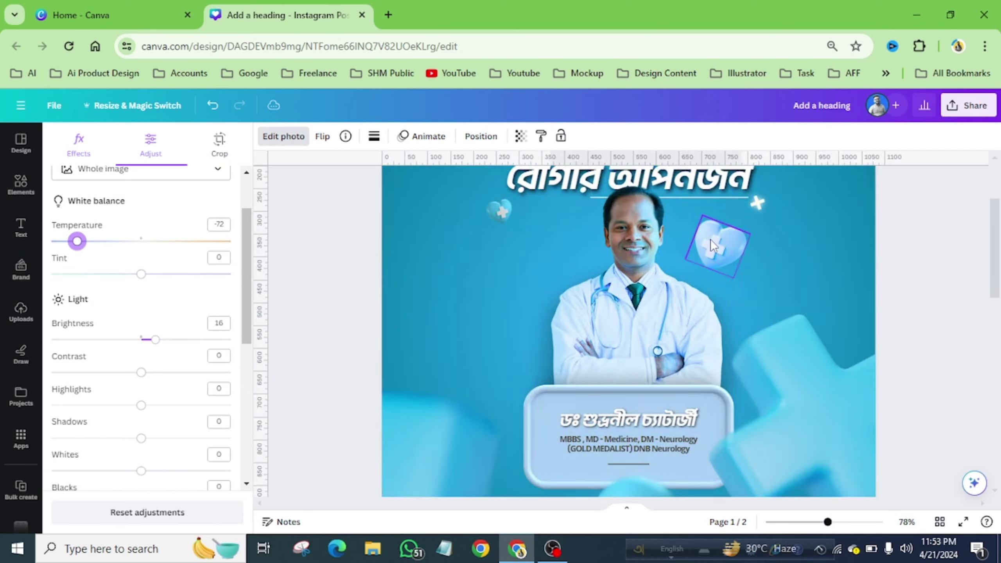
{"action": "scroll", "coordinate": [646, 260], "scroll_direction": "down", "scroll_amount": 5}
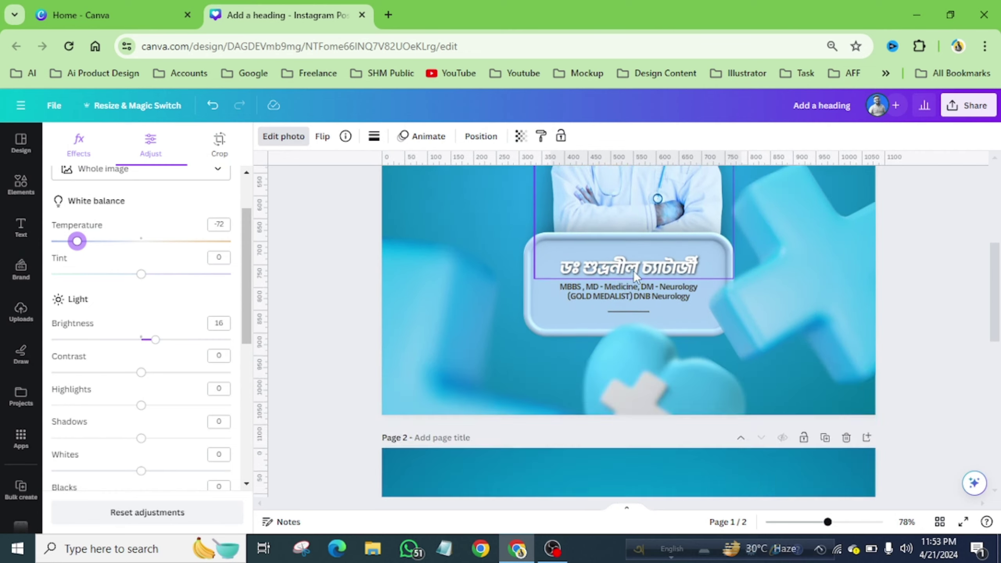
{"action": "left_click", "coordinate": [629, 275]}
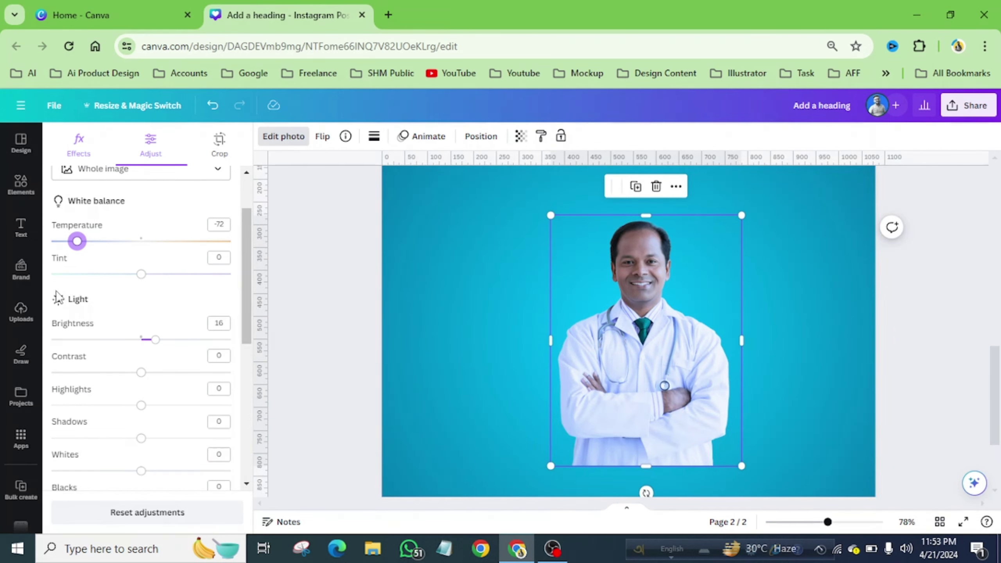
{"action": "left_click_drag", "start_coordinate": [141, 274], "coordinate": [113, 284]}
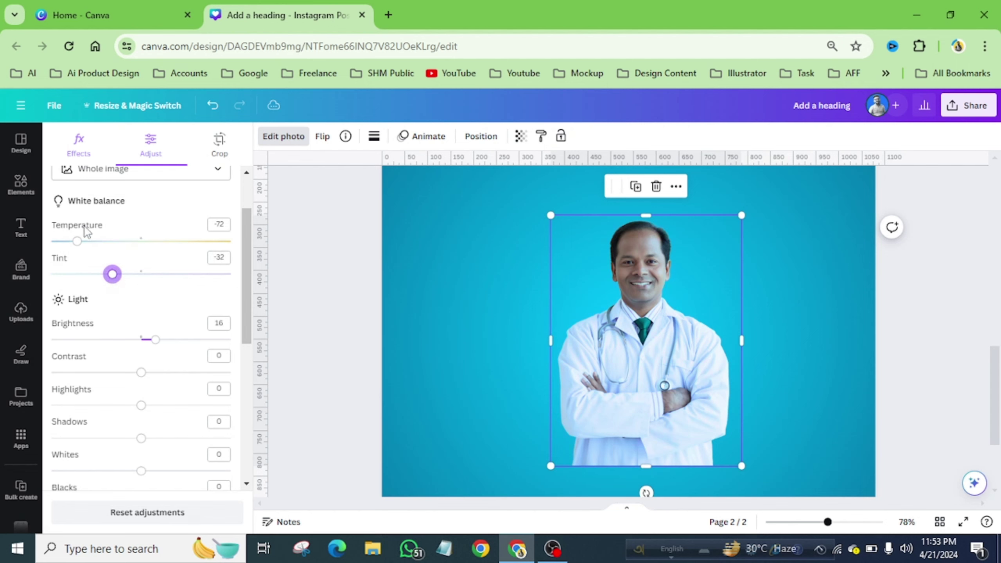
{"action": "left_click_drag", "start_coordinate": [83, 246], "coordinate": [50, 240]}
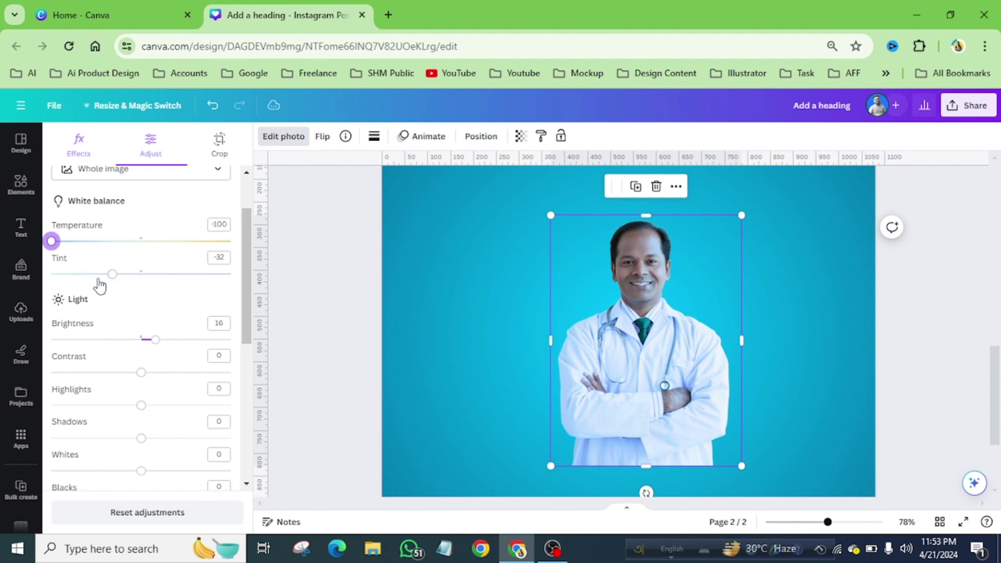
{"action": "mouse_move", "coordinate": [112, 275]}
{"action": "left_mouse_down"}
{"action": "mouse_move", "coordinate": [95, 289]}
{"action": "mouse_move", "coordinate": [105, 287]}
{"action": "left_mouse_up"}
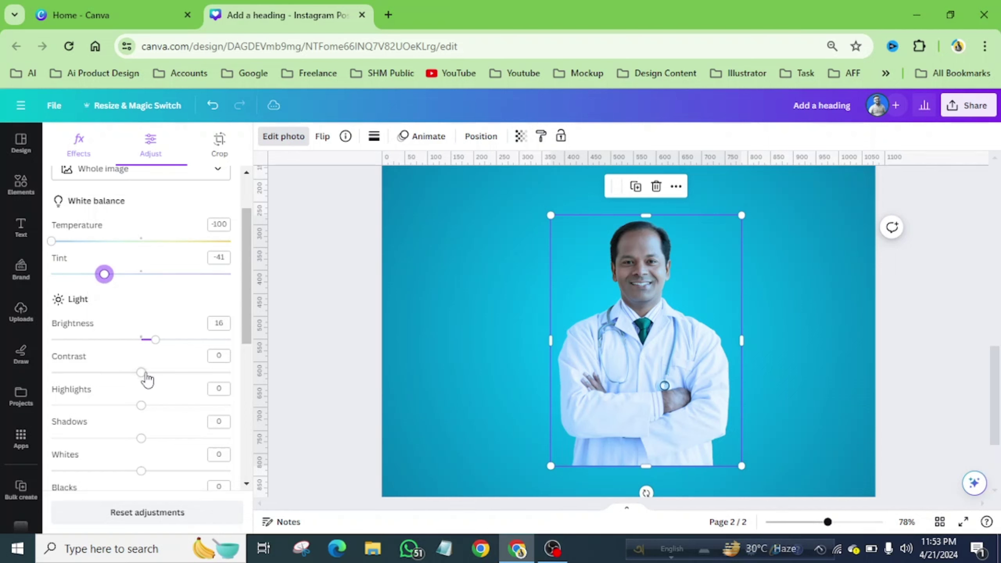
- Set the doctor photo's contrast to 33 and its highlights to 24
{"action": "left_click_drag", "start_coordinate": [141, 378], "coordinate": [173, 394]}
{"action": "scroll", "coordinate": [170, 389], "scroll_direction": "down", "scroll_amount": 4}
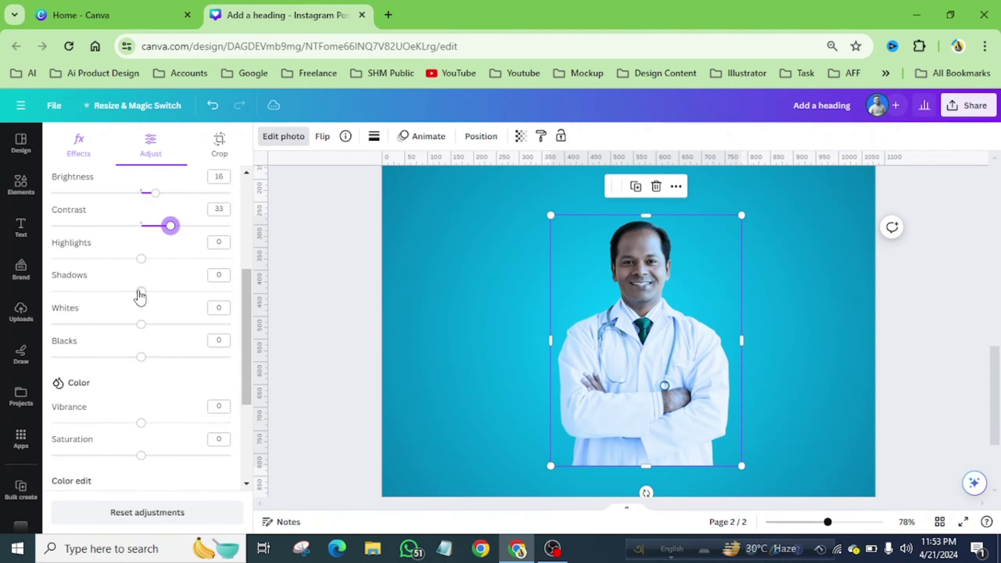
{"action": "left_click_drag", "start_coordinate": [141, 258], "coordinate": [163, 268]}
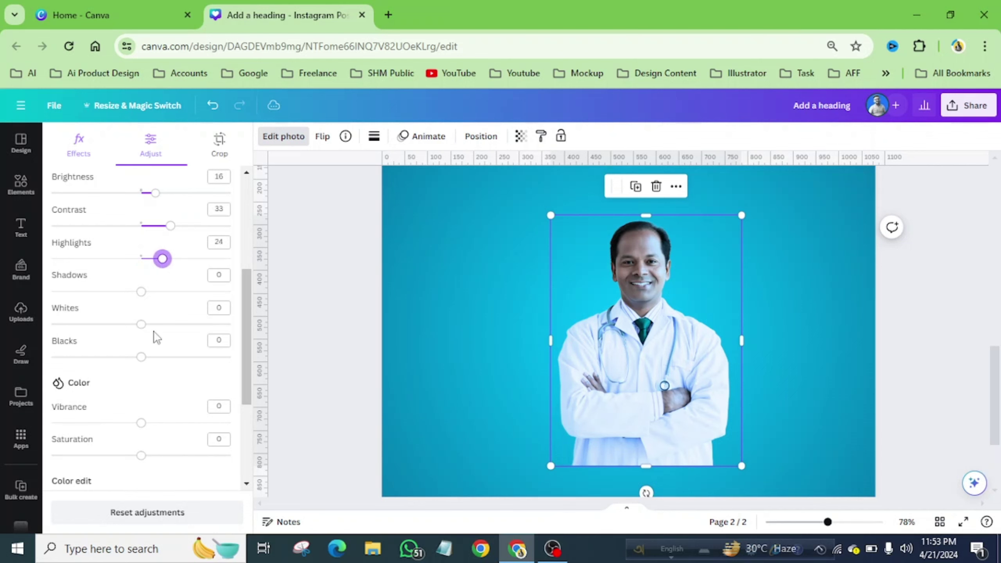
- Set the doctor photo's vibrance to 100 and its saturation to 32, and leave the photo adjustments
{"action": "scroll", "coordinate": [160, 358], "scroll_direction": "down", "scroll_amount": 2}
{"action": "left_click_drag", "start_coordinate": [140, 350], "coordinate": [247, 366]}
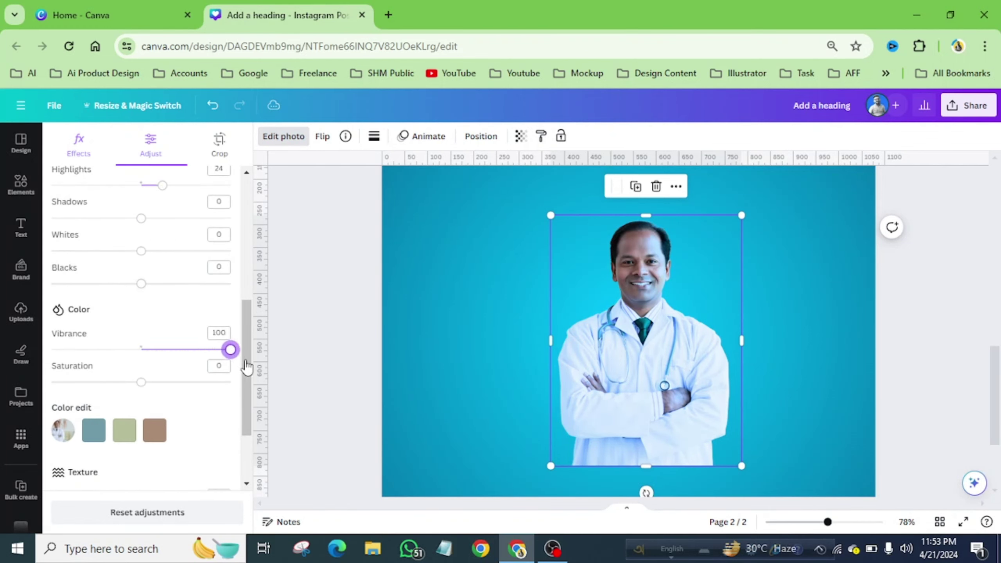
{"action": "left_click", "coordinate": [141, 382]}
{"action": "left_click_drag", "start_coordinate": [167, 394], "coordinate": [173, 421]}
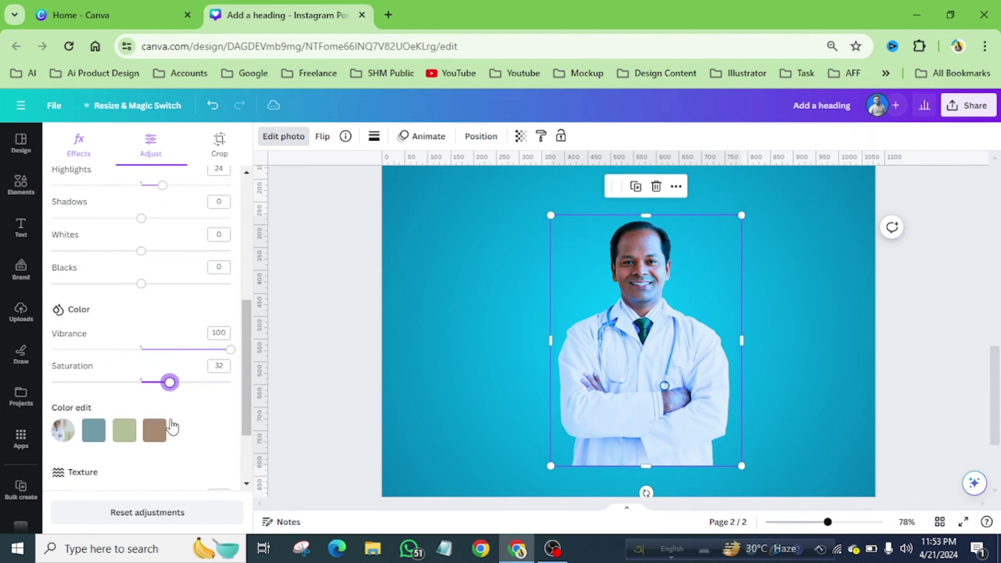
{"action": "left_click", "coordinate": [780, 296]}
{"action": "key", "text": "ctrl+alt+0"}
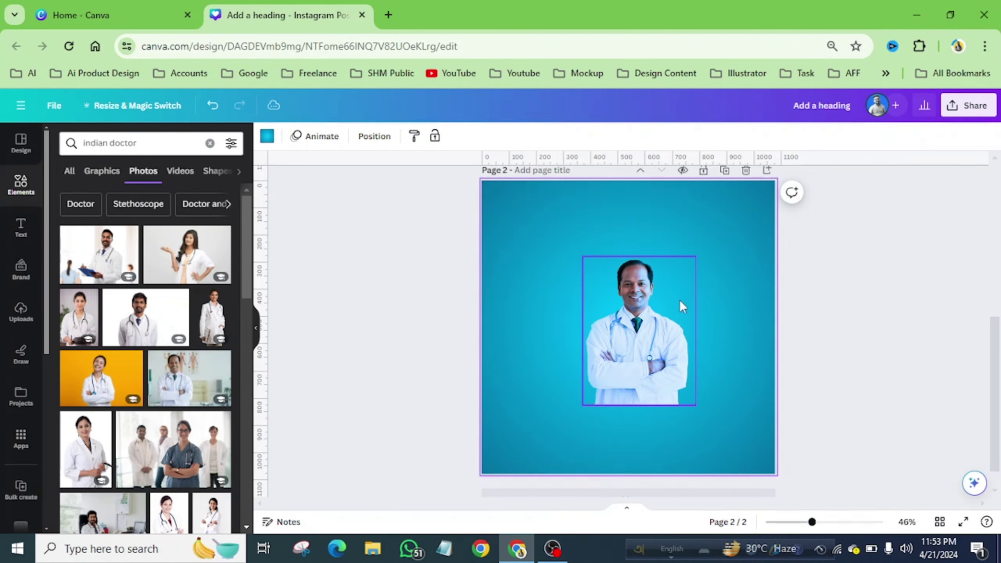
- Add a heading text box to page 2 and place it above the doctor's head
{"action": "left_click", "coordinate": [20, 236]}
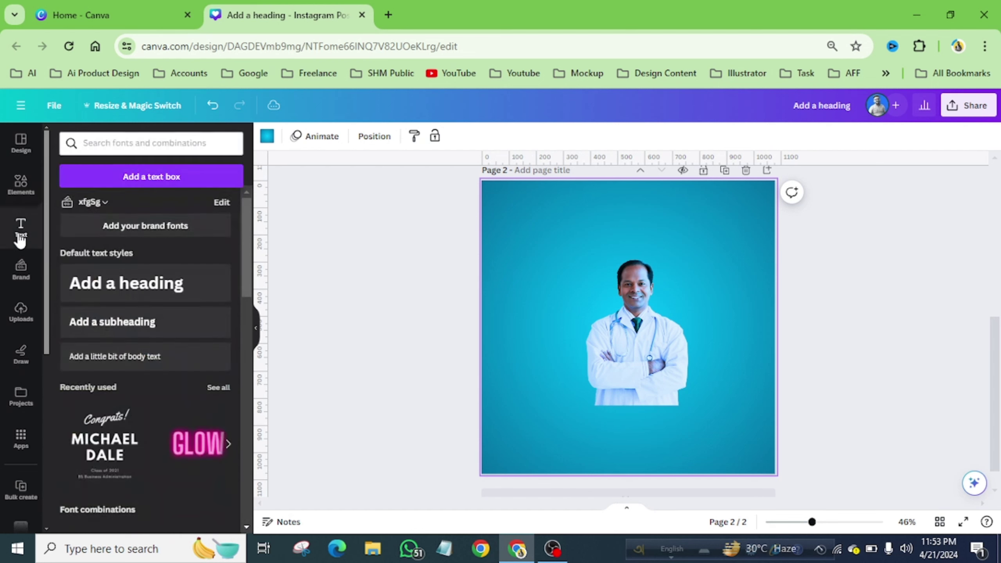
{"action": "left_click", "coordinate": [129, 291]}
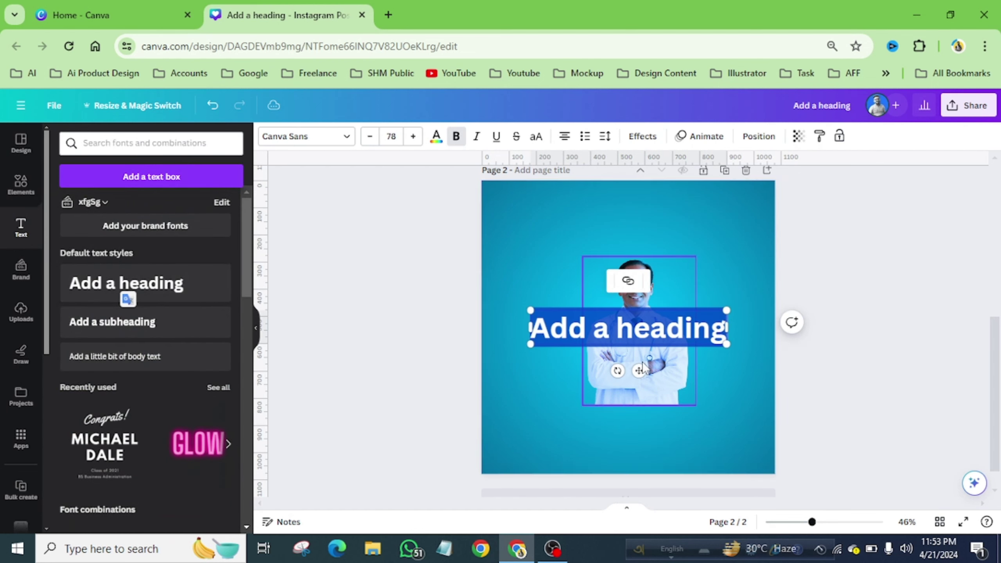
{"action": "left_click_drag", "start_coordinate": [638, 371], "coordinate": [638, 270]}
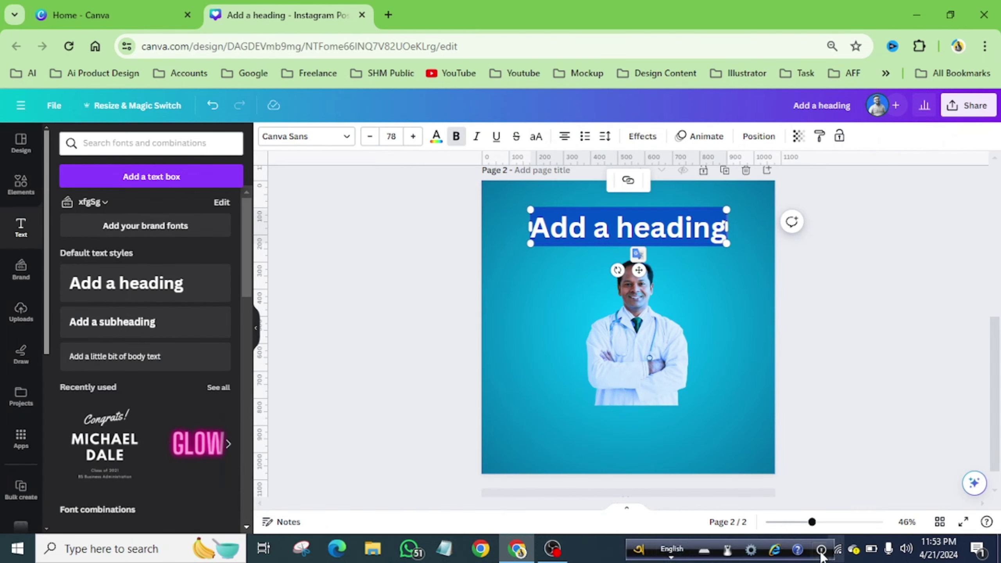
- Switch Avro Keyboard to Bangla and replace the page 2 heading text with "রোগীর আপনজন"
{"action": "left_click", "coordinate": [669, 549]}
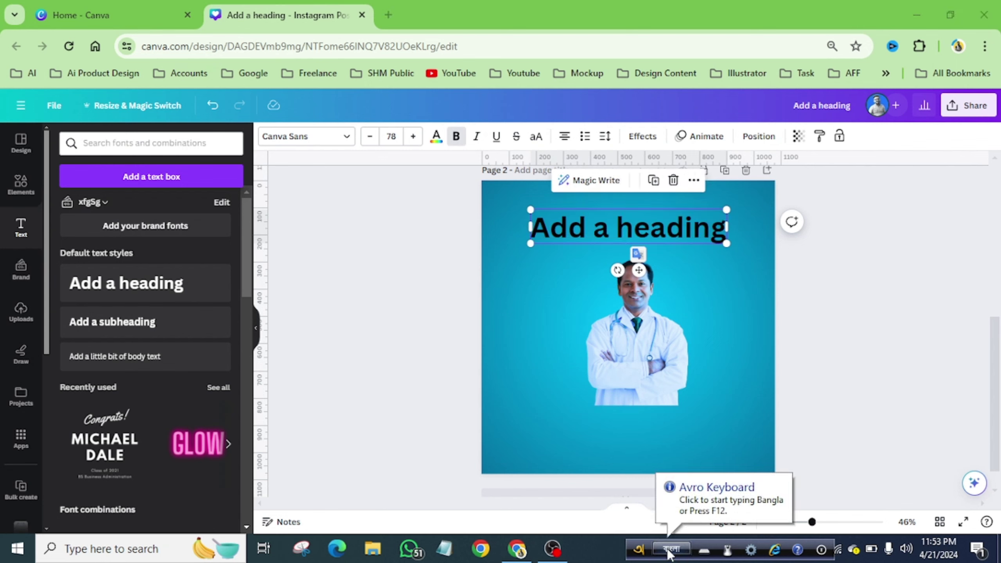
{"action": "double_click", "coordinate": [574, 231]}
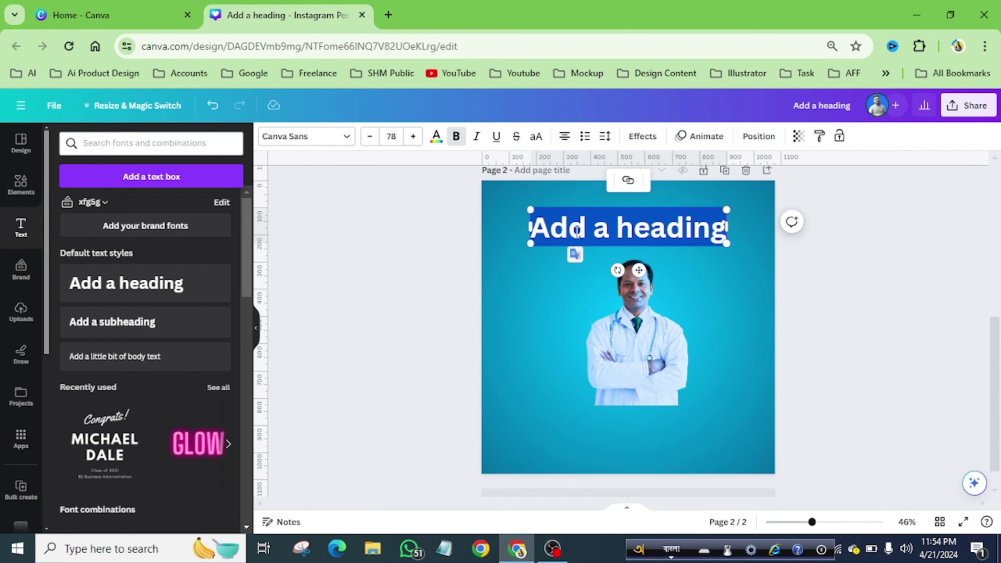
{"action": "scroll", "coordinate": [575, 231], "scroll_direction": "up", "scroll_amount": 8}
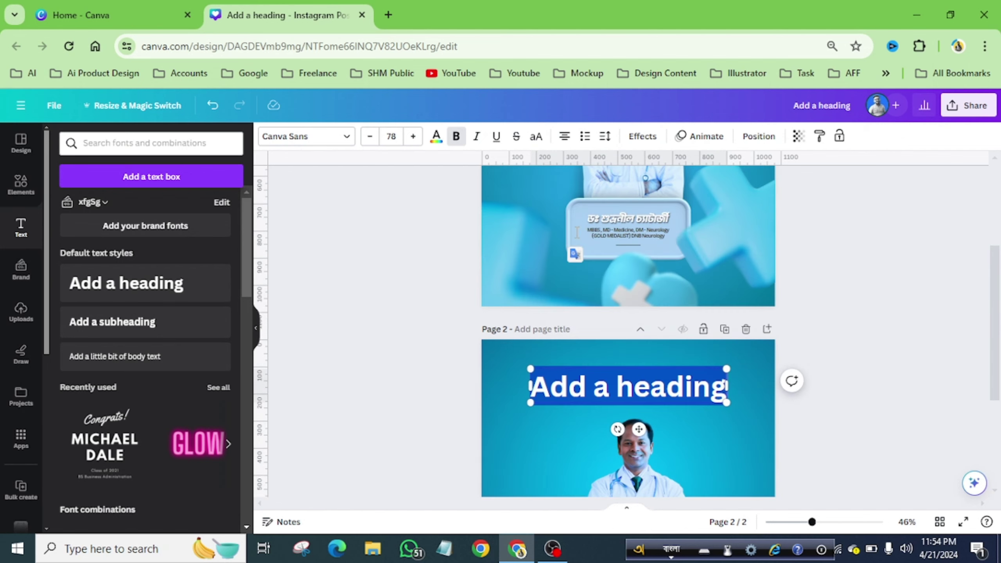
{"action": "scroll", "coordinate": [575, 231], "scroll_direction": "down", "scroll_amount": 7}
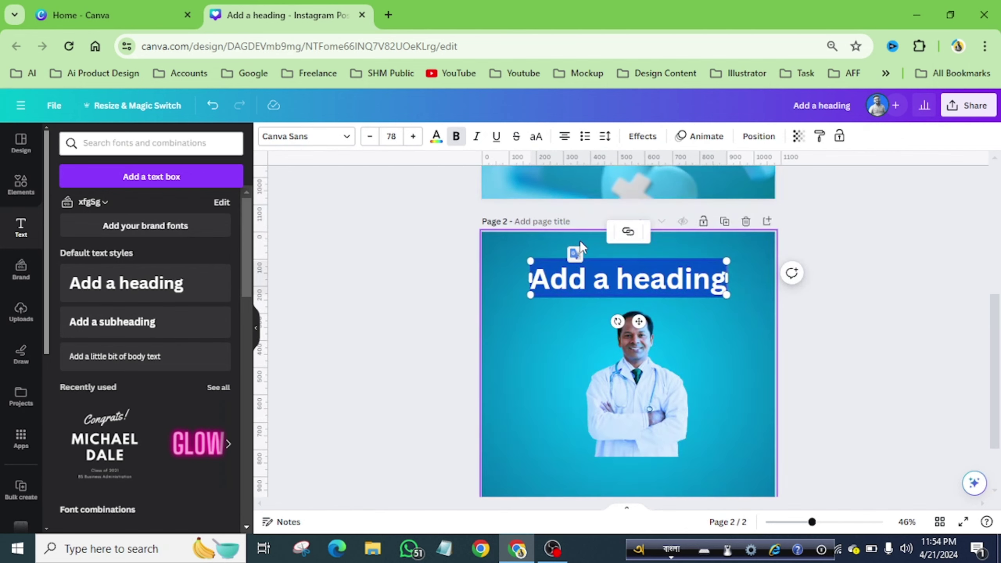
{"action": "type", "text": "rO"}
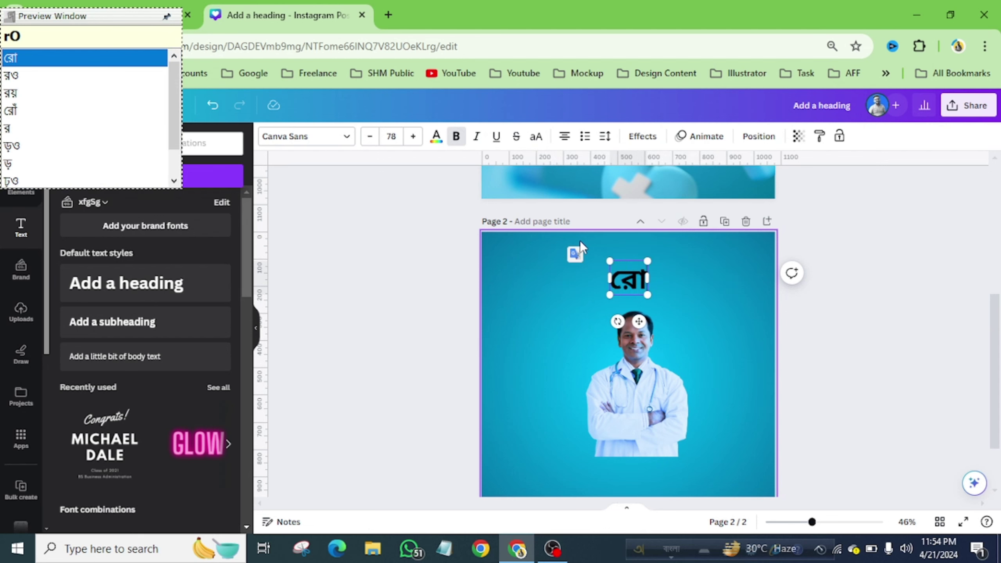
{"action": "type", "text": "gir"}
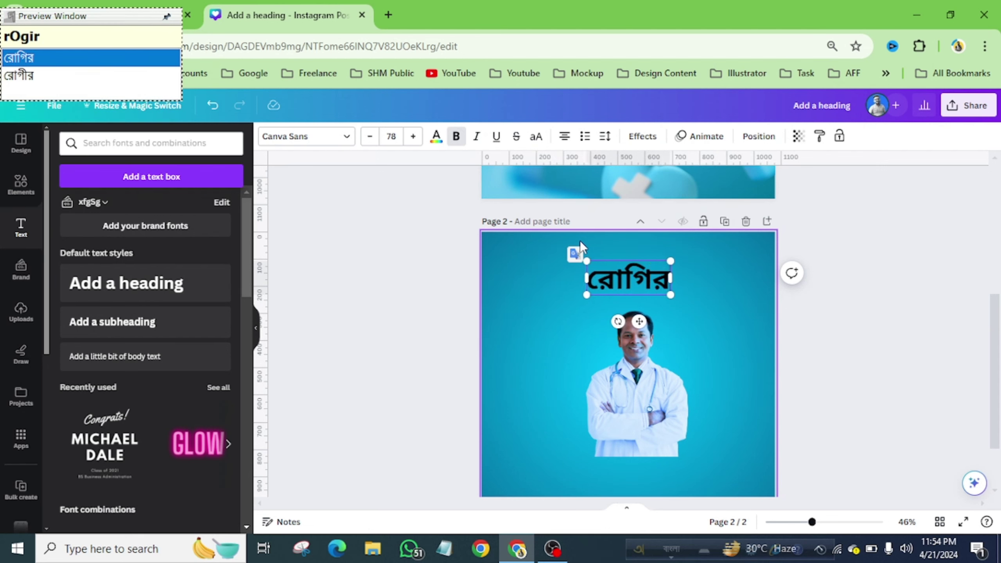
{"action": "key", "text": "Down"}
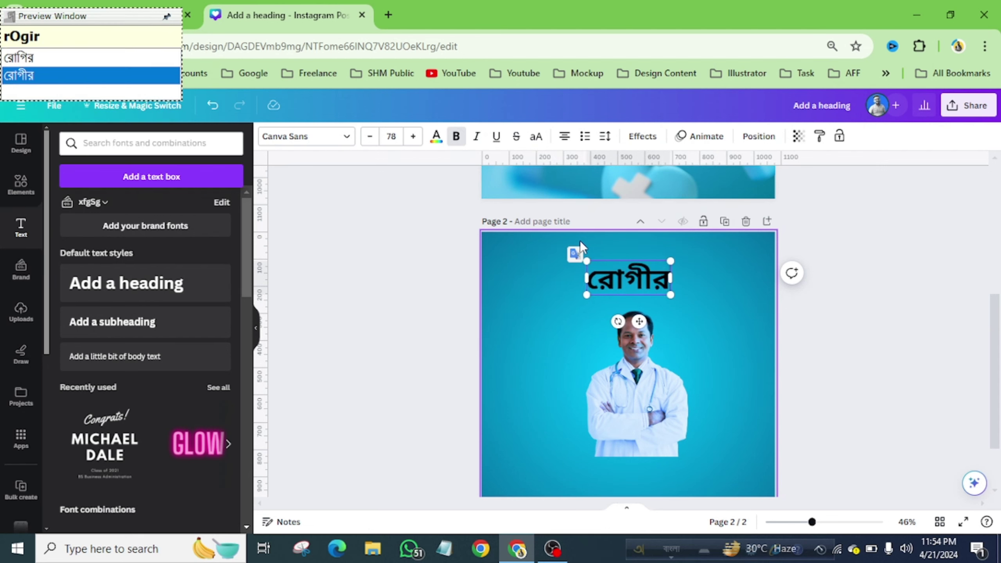
{"action": "type", "text": "aponjon"}
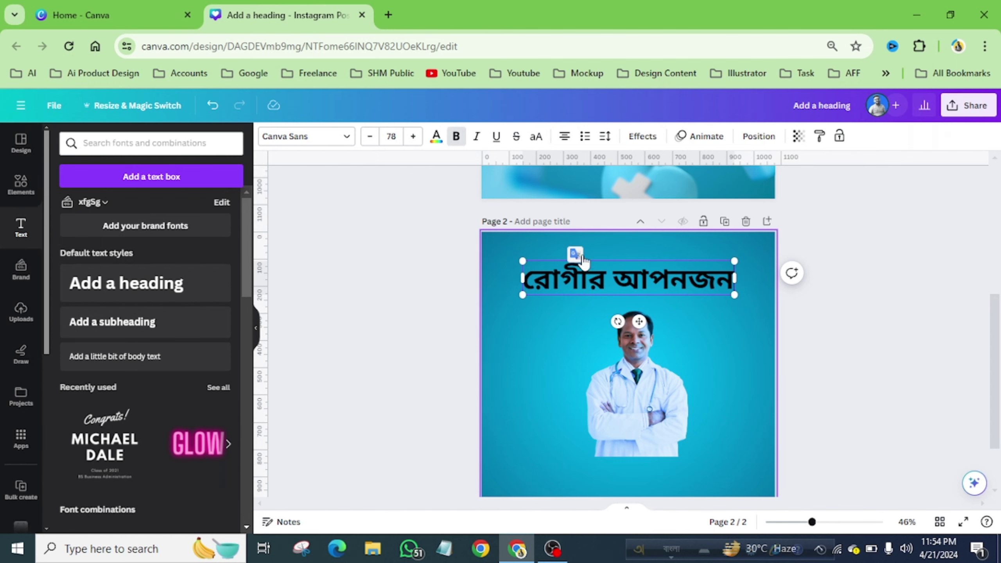
{"action": "left_click", "coordinate": [546, 310]}
{"action": "left_click", "coordinate": [566, 276]}
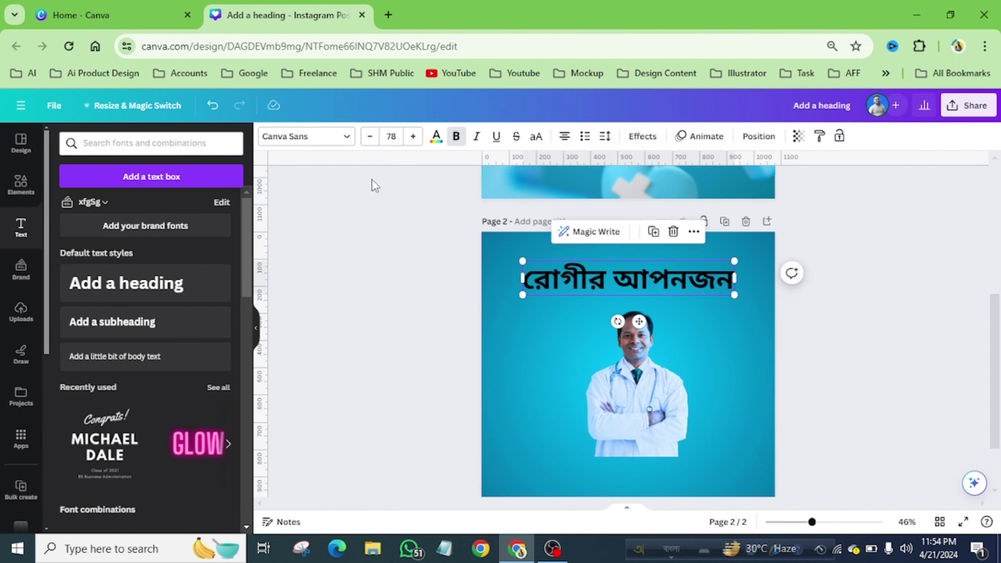
- Set the page 2 heading's font to Li Ador Noirrit and italicise it
{"action": "left_click", "coordinate": [346, 137]}
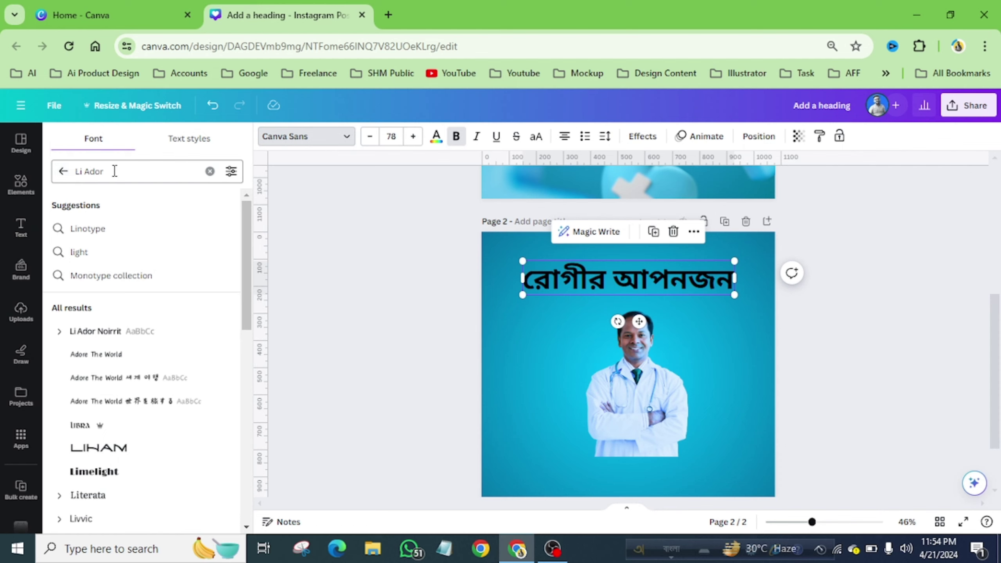
{"action": "left_click", "coordinate": [100, 338]}
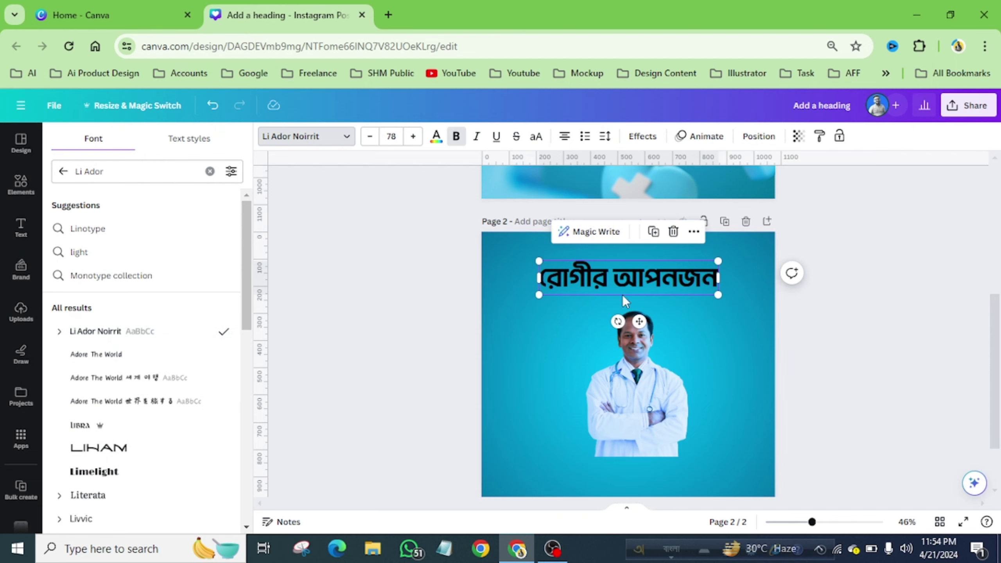
{"action": "left_click_drag", "start_coordinate": [675, 284], "coordinate": [657, 289]}
{"action": "scroll", "coordinate": [730, 307], "scroll_direction": "up", "scroll_amount": 5}
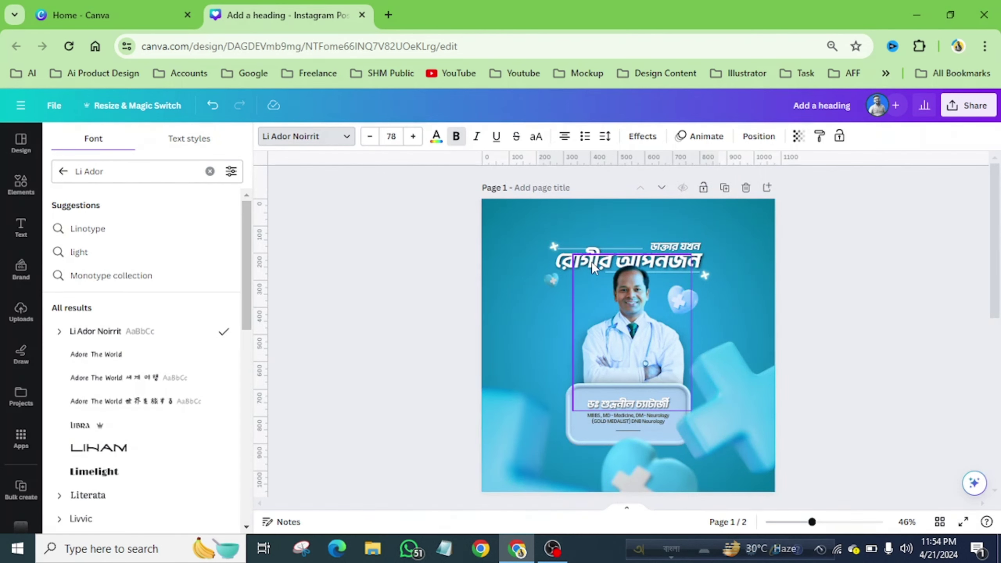
{"action": "scroll", "coordinate": [589, 260], "scroll_direction": "down", "scroll_amount": 5}
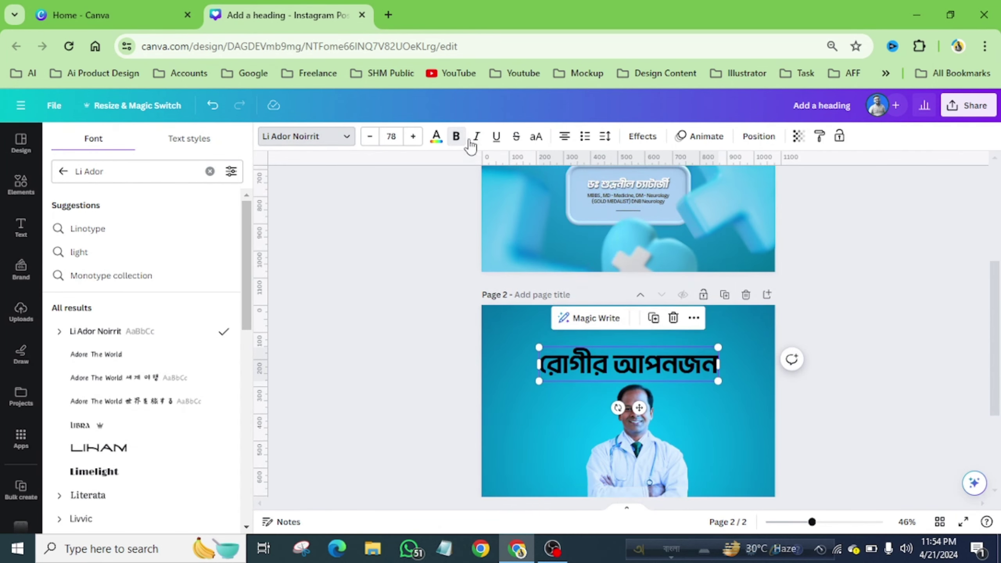
{"action": "left_click", "coordinate": [476, 137]}
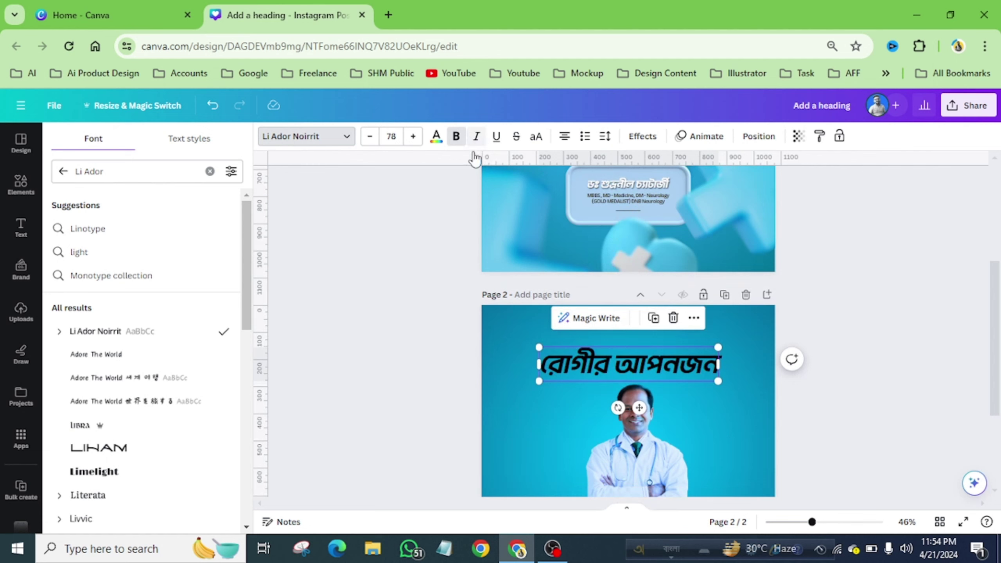
- Scale the page 2 heading down to a font size of about 68.2 and colour it white
{"action": "left_click_drag", "start_coordinate": [536, 344], "coordinate": [547, 346]}
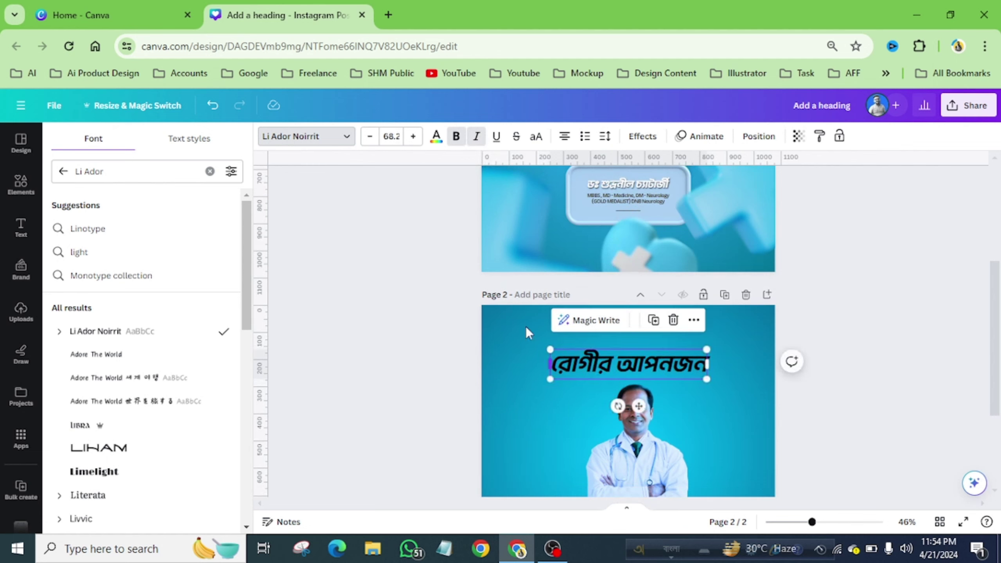
{"action": "left_click", "coordinate": [435, 138]}
{"action": "left_click", "coordinate": [193, 211]}
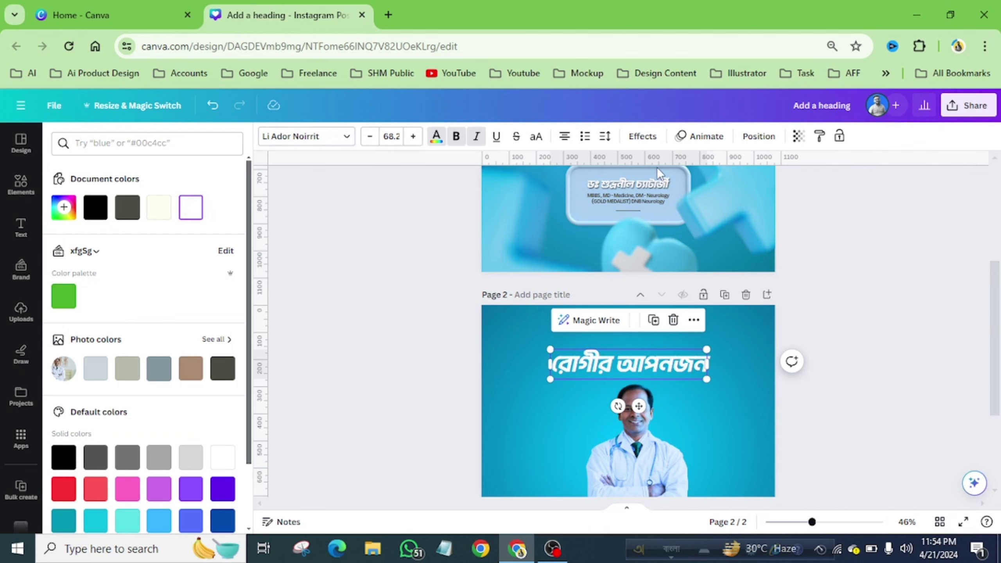
- Apply a Shadow effect to the page 2 heading with the shadow colour set to black, #000000
{"action": "left_click", "coordinate": [643, 138]}
{"action": "left_click", "coordinate": [165, 213]}
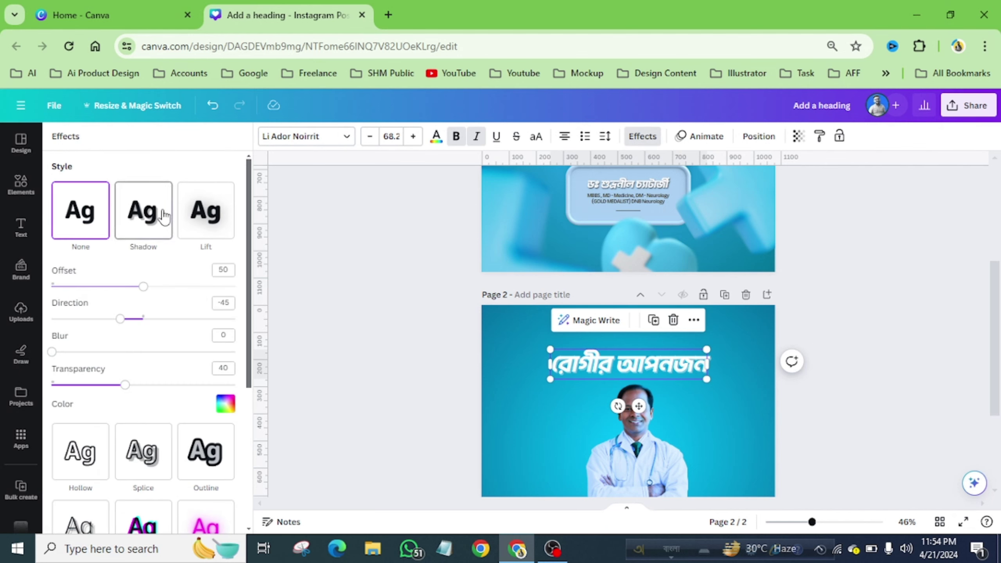
{"action": "scroll", "coordinate": [134, 435], "scroll_direction": "down", "scroll_amount": 4}
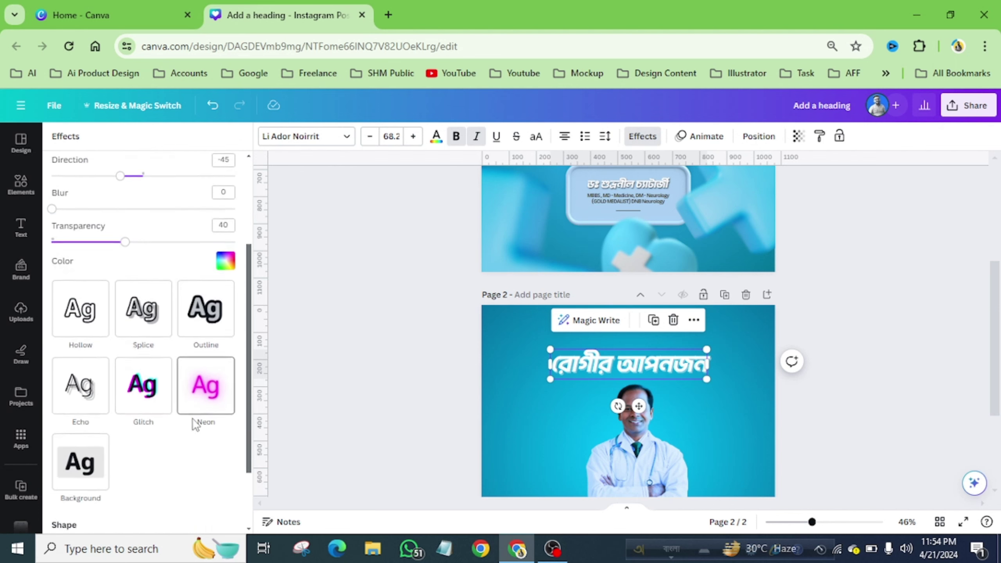
{"action": "left_click", "coordinate": [226, 256]}
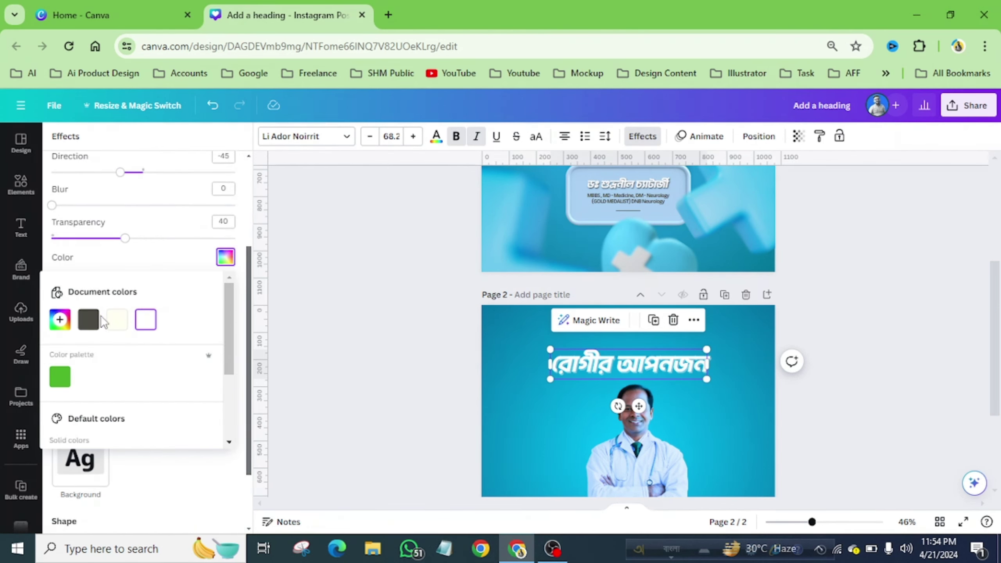
{"action": "left_click", "coordinate": [89, 320]}
{"action": "left_click", "coordinate": [60, 319]}
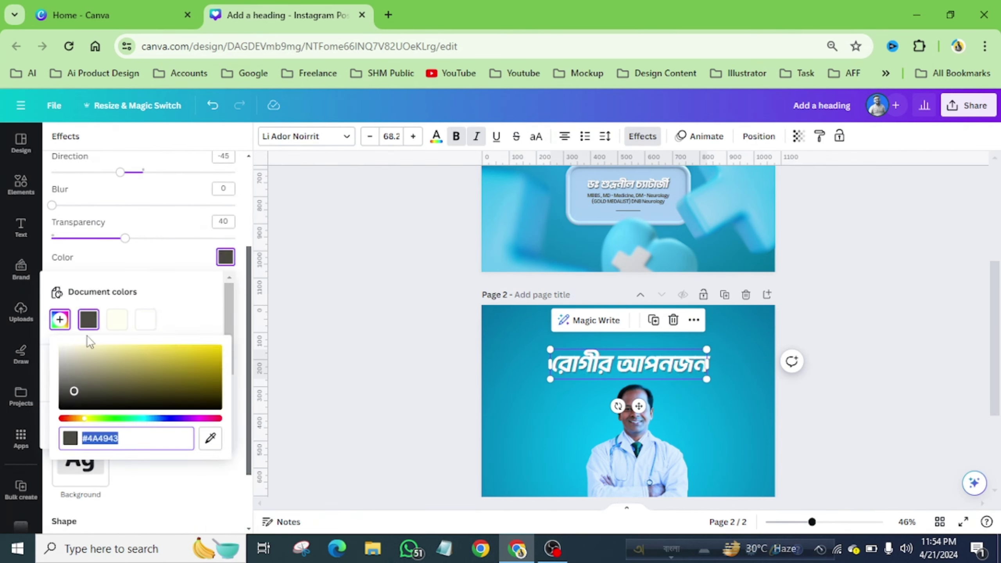
{"action": "left_click", "coordinate": [97, 378]}
{"action": "left_click_drag", "start_coordinate": [97, 378], "coordinate": [16, 417]}
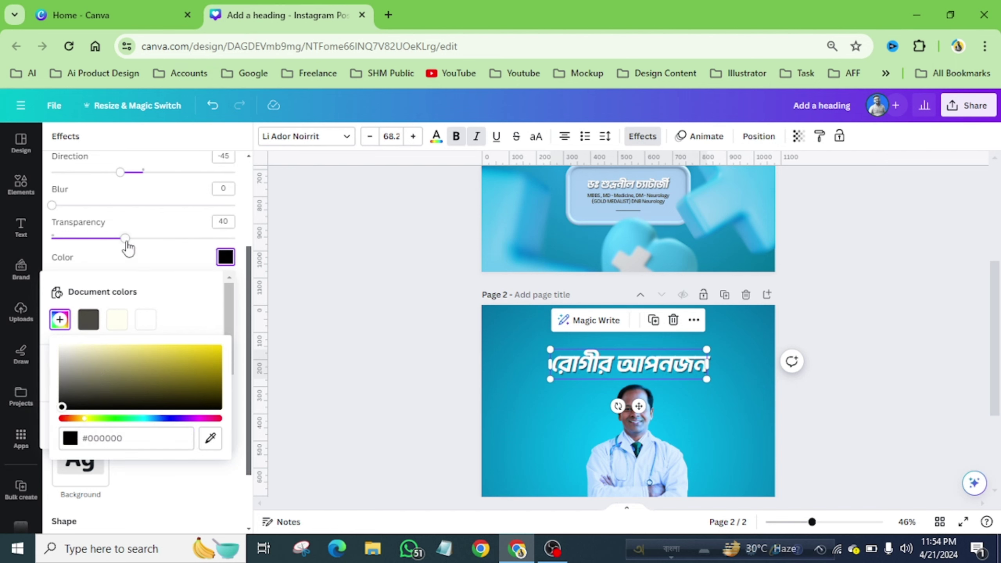
- Set the heading shadow's transparency to 100 and its blur to 91
{"action": "left_click_drag", "start_coordinate": [125, 238], "coordinate": [252, 239]}
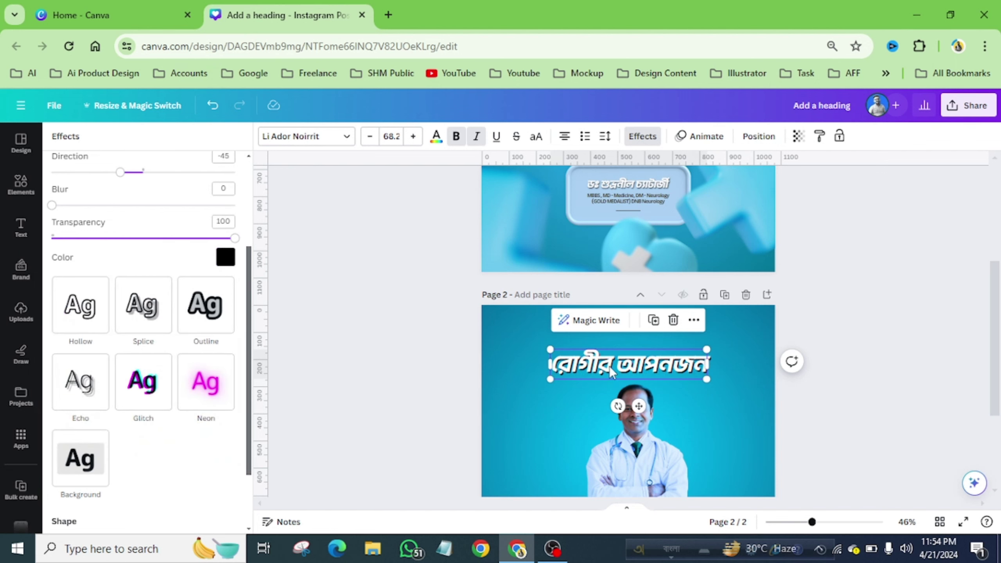
{"action": "scroll", "coordinate": [605, 369], "scroll_direction": "up", "scroll_amount": 5}
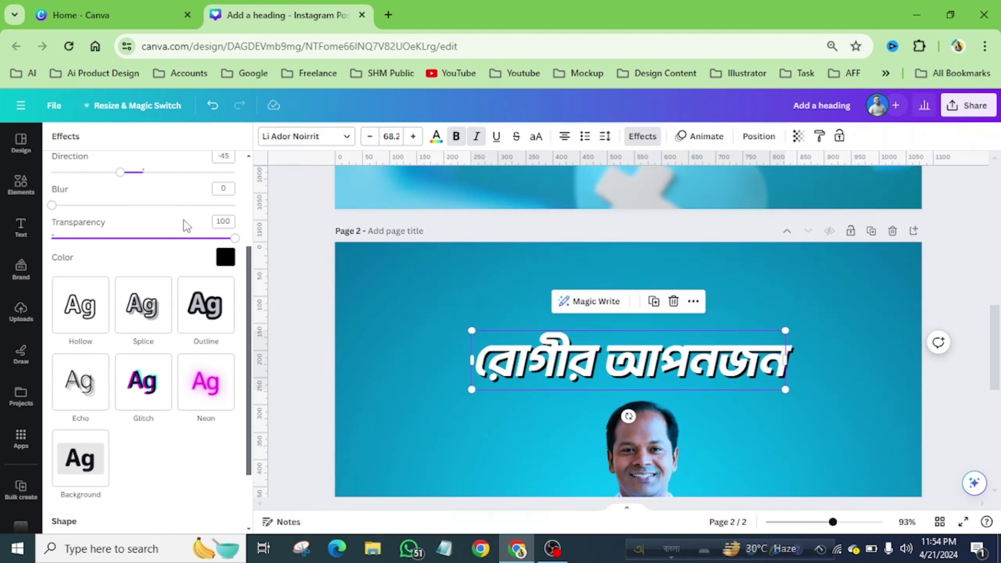
{"action": "left_click_drag", "start_coordinate": [52, 205], "coordinate": [219, 209]}
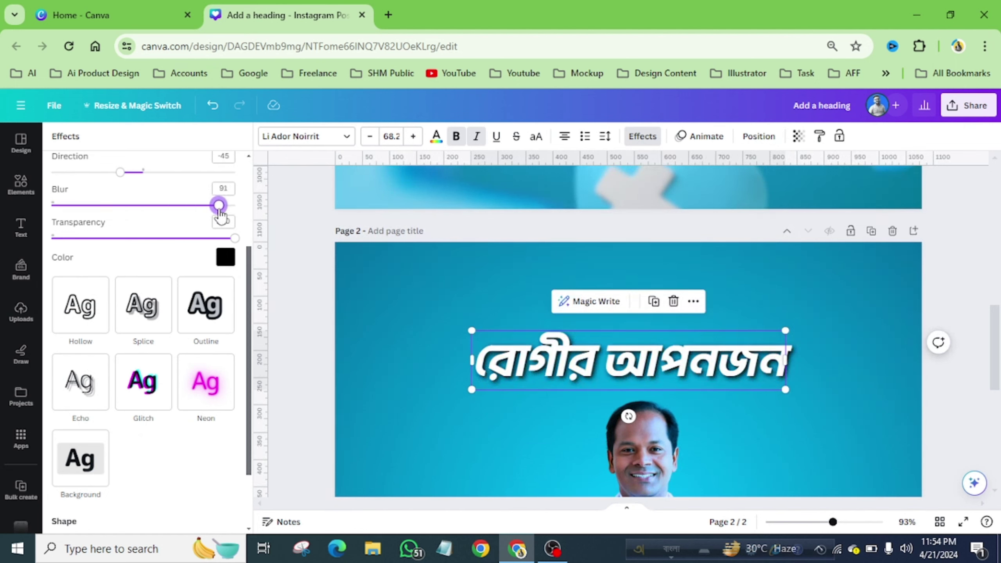
- Set the heading shadow's offset to 100 and its direction to 8, and deselect the heading
{"action": "scroll", "coordinate": [171, 204], "scroll_direction": "up", "scroll_amount": 4}
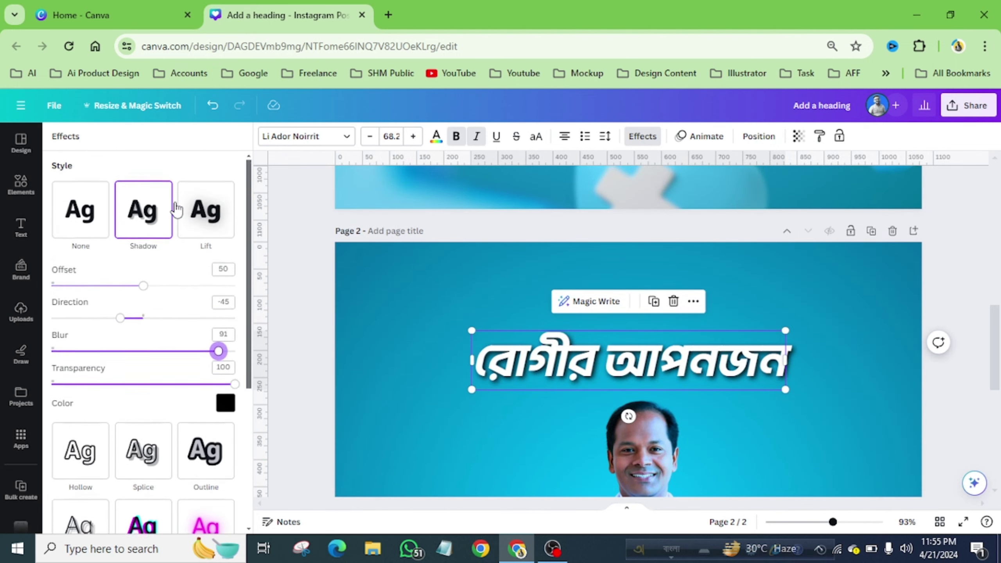
{"action": "left_click_drag", "start_coordinate": [144, 287], "coordinate": [311, 335]}
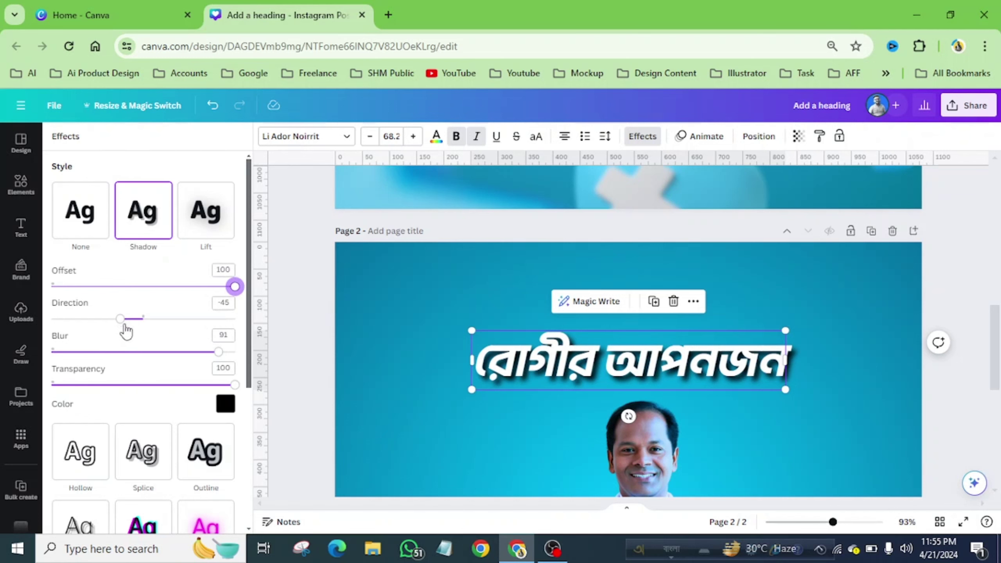
{"action": "left_click_drag", "start_coordinate": [126, 331], "coordinate": [149, 341]}
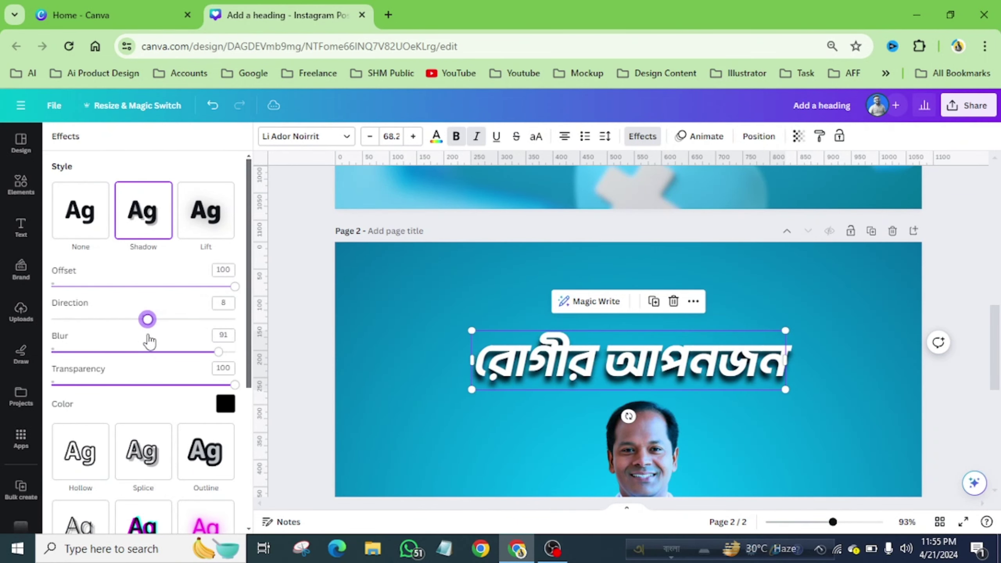
{"action": "left_click", "coordinate": [500, 296]}
- Move the heading down over the top of the doctor's head and bring the doctor photo in front of it
{"action": "scroll", "coordinate": [500, 316], "scroll_direction": "down", "scroll_amount": 5}
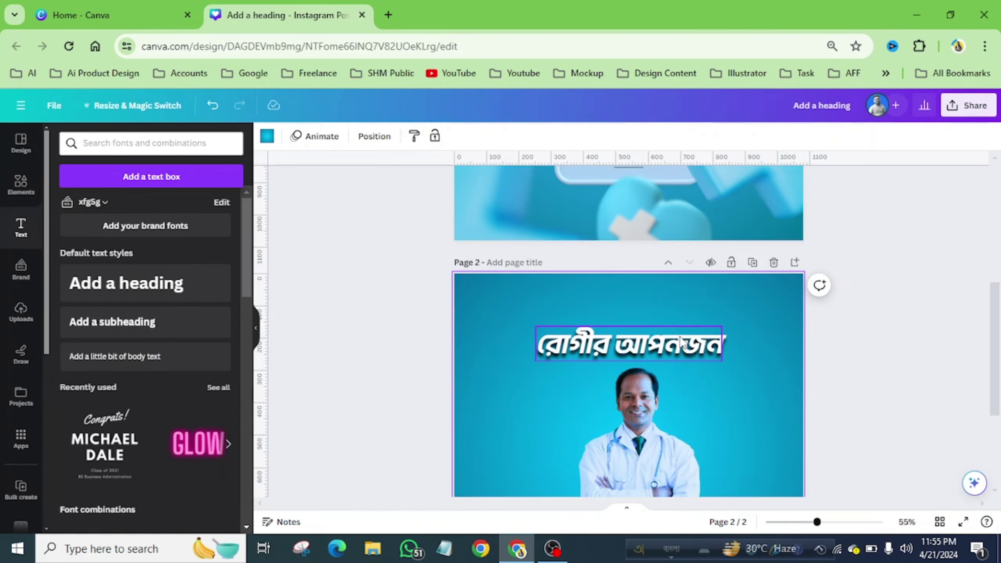
{"action": "left_click_drag", "start_coordinate": [685, 349], "coordinate": [682, 369]}
{"action": "scroll", "coordinate": [681, 369], "scroll_direction": "up", "scroll_amount": 5}
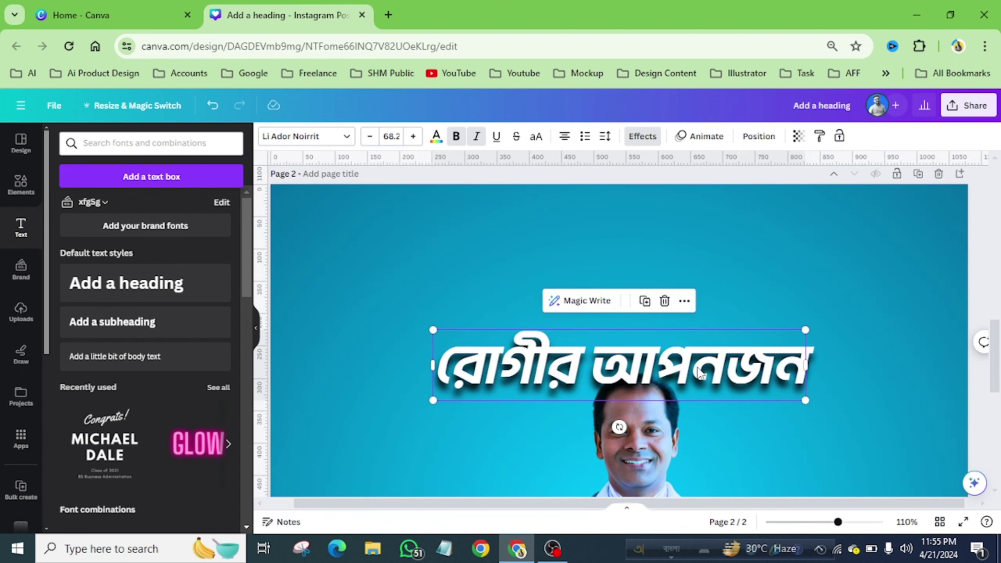
{"action": "scroll", "coordinate": [698, 372], "scroll_direction": "down", "scroll_amount": 4}
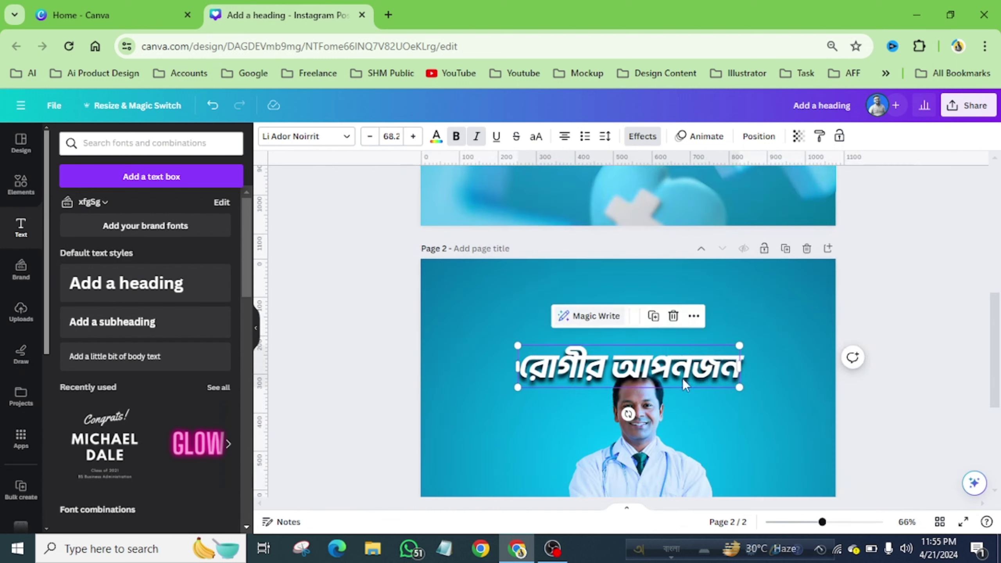
{"action": "left_click", "coordinate": [650, 416]}
{"action": "left_click", "coordinate": [479, 137]}
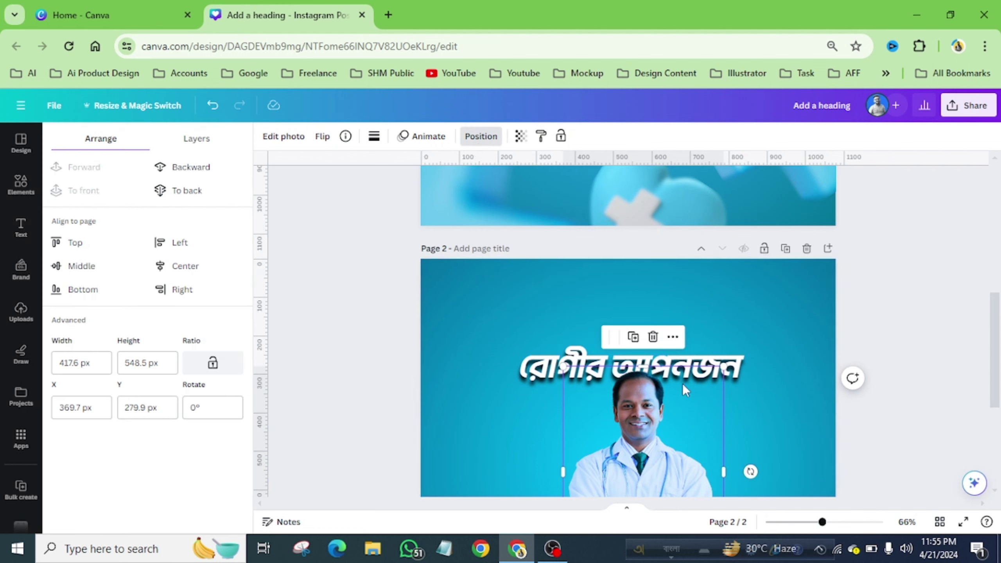
{"action": "left_click", "coordinate": [771, 390]}
- Copy the small "ডাক্তার যখন" text from page 1 and paste it onto page 2
{"action": "scroll", "coordinate": [771, 387], "scroll_direction": "up", "scroll_amount": 5}
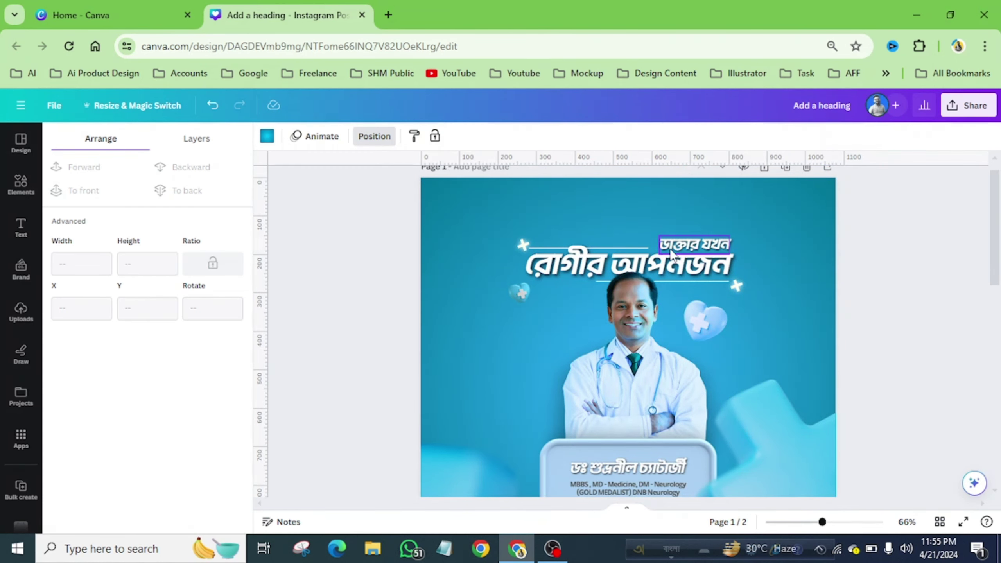
{"action": "left_click", "coordinate": [690, 250]}
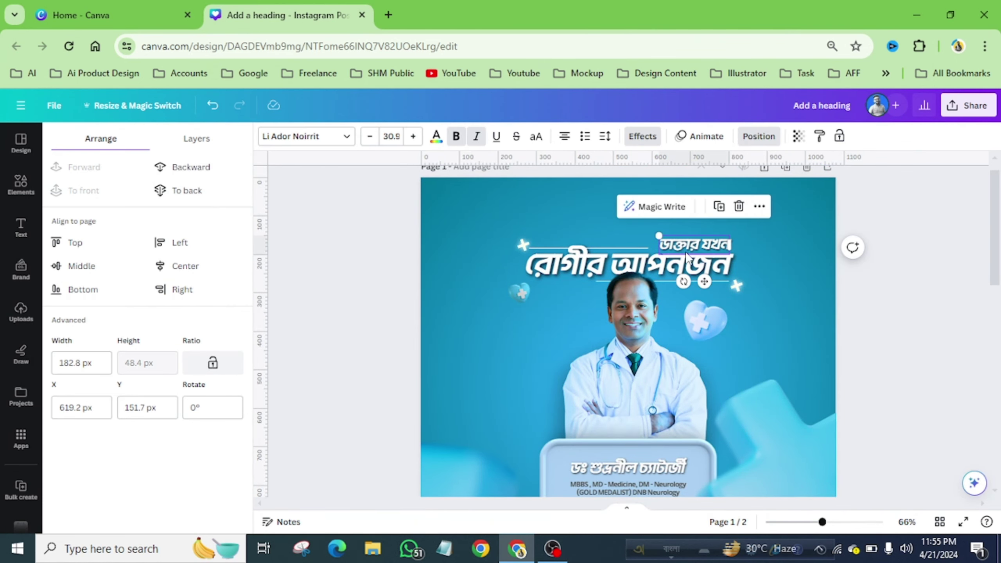
{"action": "scroll", "coordinate": [686, 258], "scroll_direction": "down", "scroll_amount": 5}
{"action": "scroll", "coordinate": [693, 268], "scroll_direction": "up", "scroll_amount": 5}
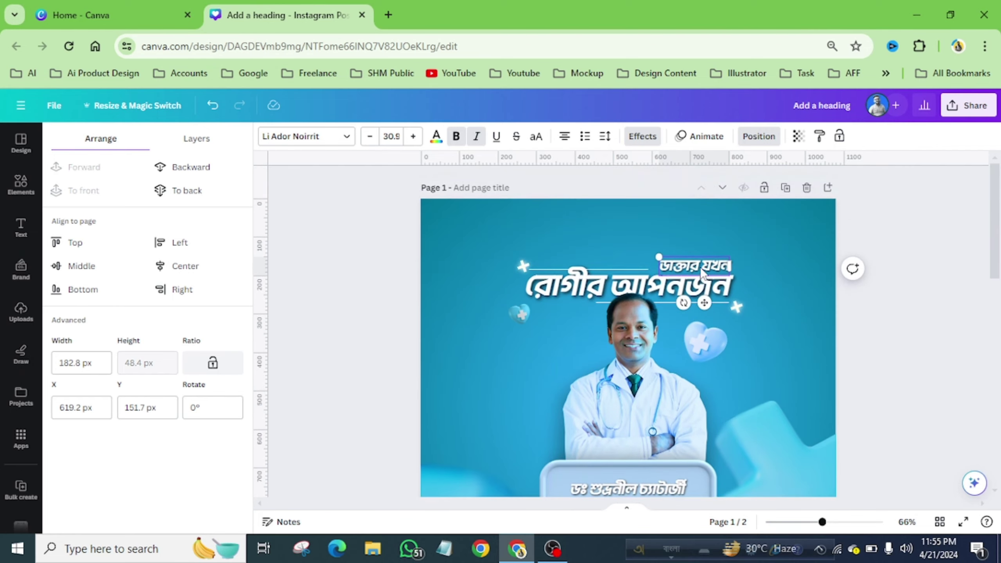
{"action": "scroll", "coordinate": [702, 272], "scroll_direction": "down", "scroll_amount": 5}
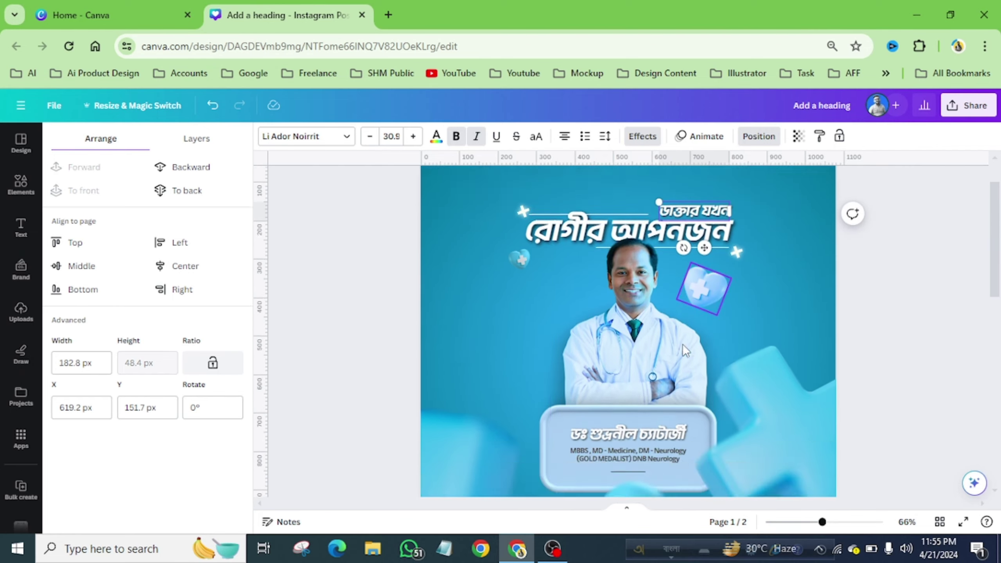
{"action": "key", "text": "ctrl+v"}
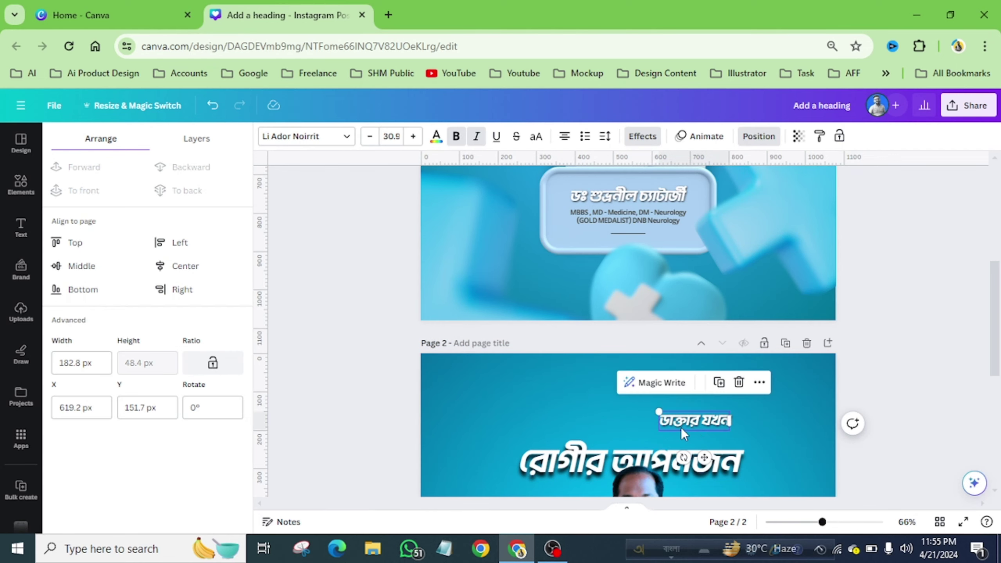
- Place the "ডাক্তার যখন" text just above the heading's right end, at about X 658 px and Y 201.4 px
{"action": "scroll", "coordinate": [761, 347], "scroll_direction": "up", "scroll_amount": 3}
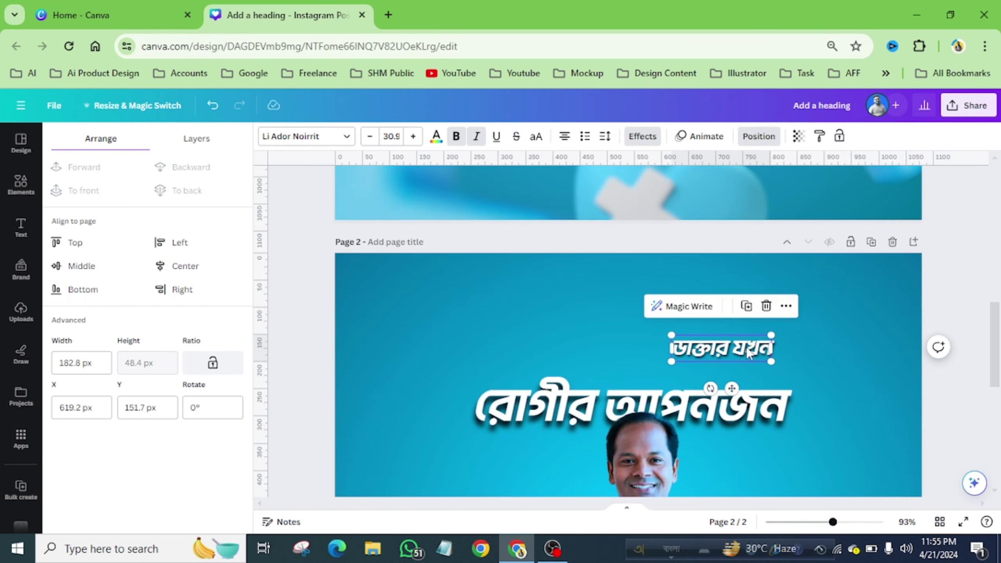
{"action": "left_click_drag", "start_coordinate": [762, 347], "coordinate": [767, 377]}
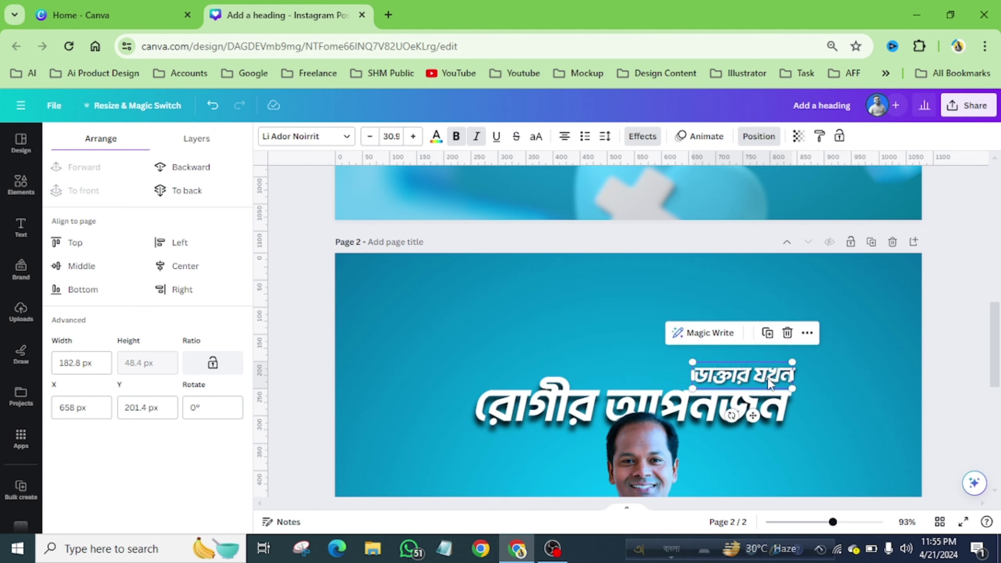
{"action": "left_click", "coordinate": [667, 360]}
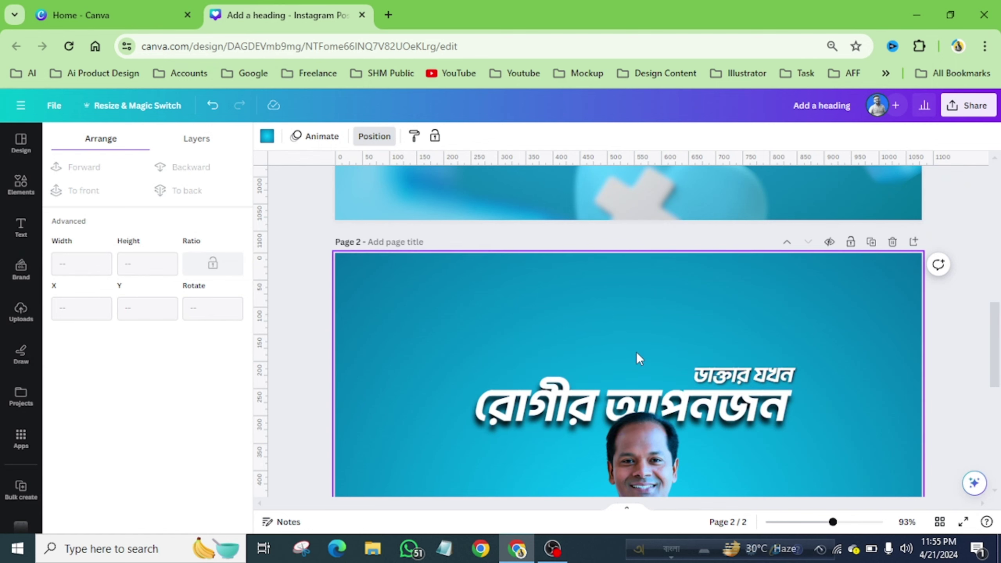
- Check the headline's decorative lines on page 1, switch Avro Keyboard to English and add a straight line to page 2
{"action": "scroll", "coordinate": [636, 347], "scroll_direction": "up", "scroll_amount": 10}
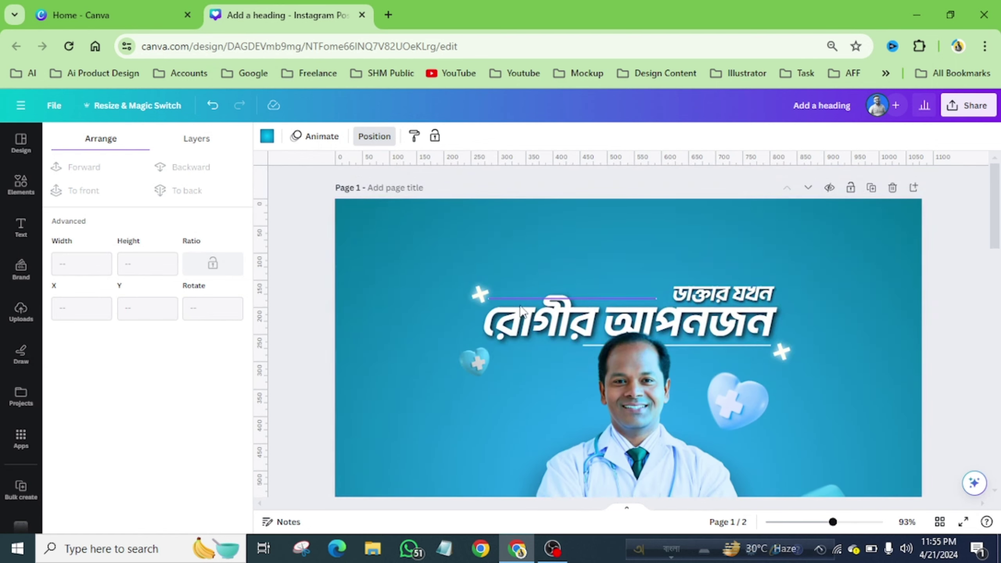
{"action": "scroll", "coordinate": [743, 354], "scroll_direction": "down", "scroll_amount": 5}
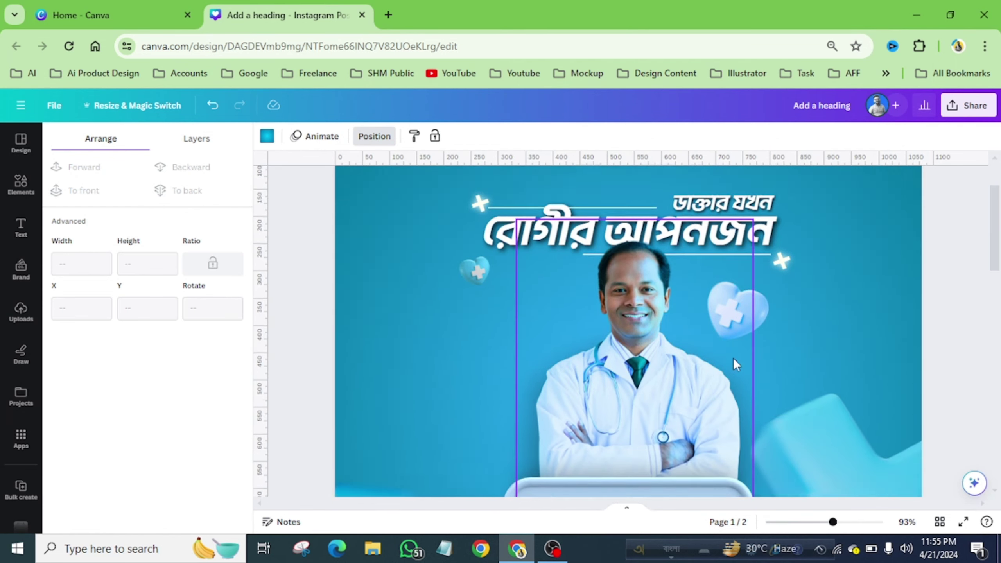
{"action": "scroll", "coordinate": [691, 382], "scroll_direction": "down", "scroll_amount": 5}
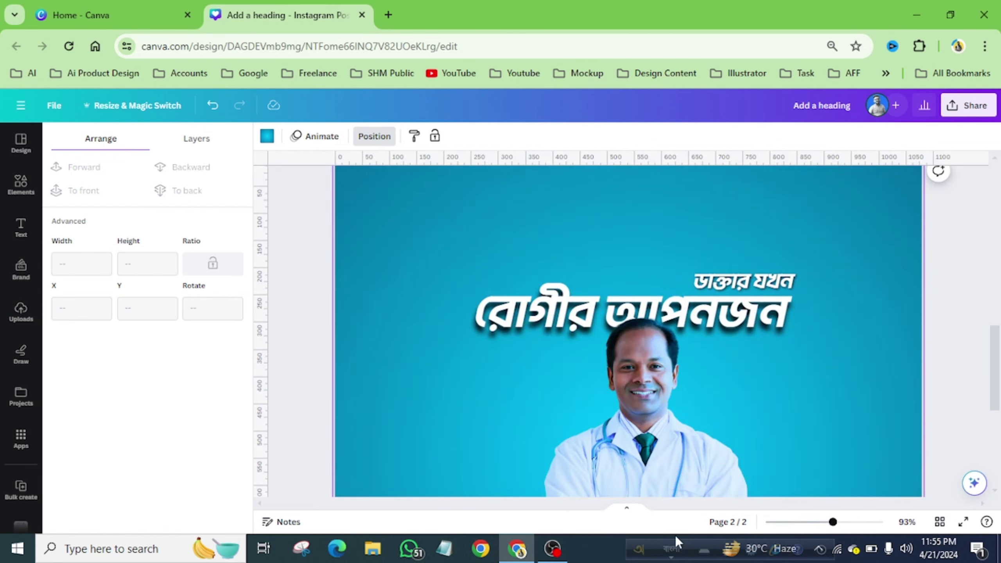
{"action": "left_click", "coordinate": [678, 555]}
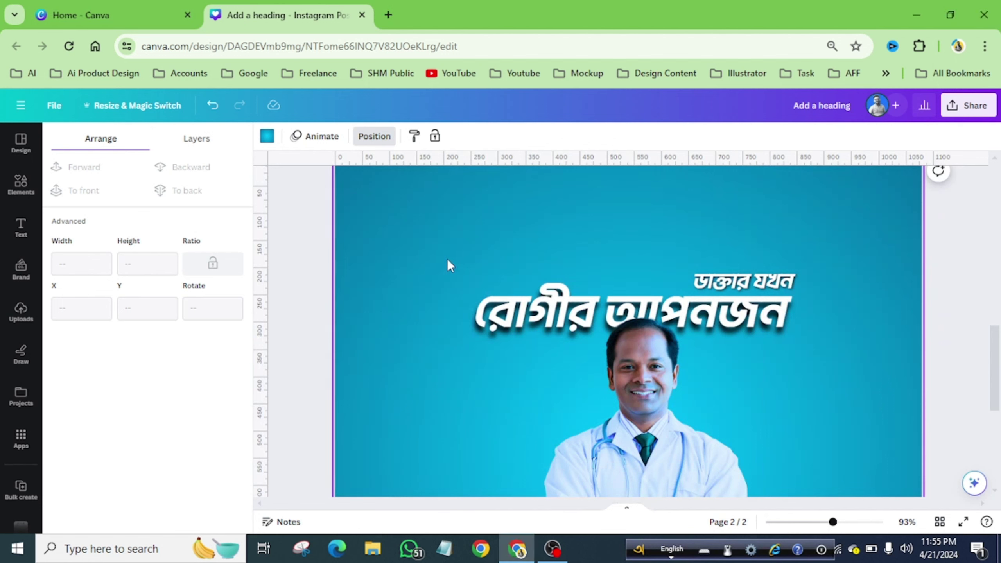
{"action": "key", "text": "l"}
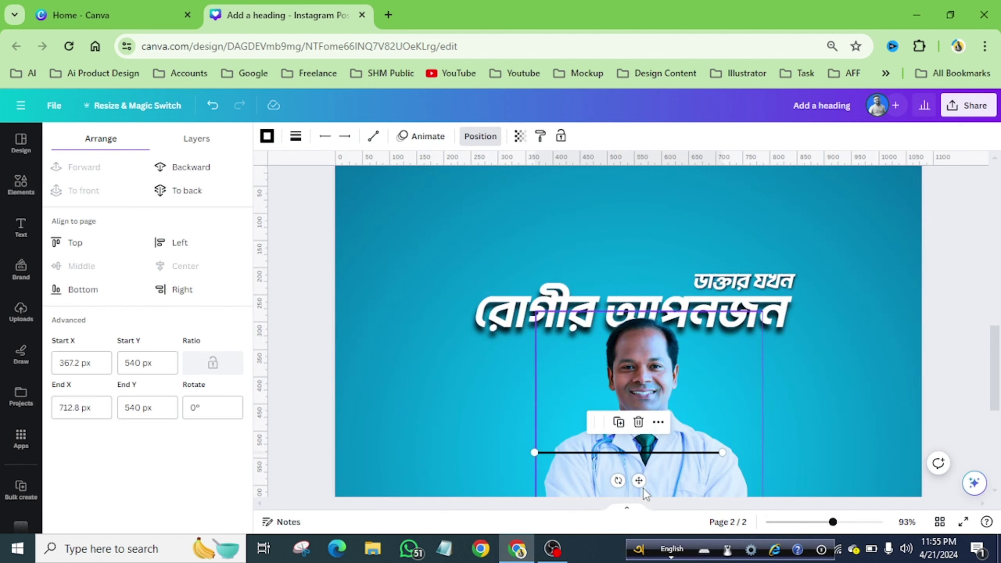
- Place the line above the heading at X 312.4 to 658 px, Y 227.6 px, with line weight 2 and the cream document colour
{"action": "left_click_drag", "start_coordinate": [639, 479], "coordinate": [614, 309]}
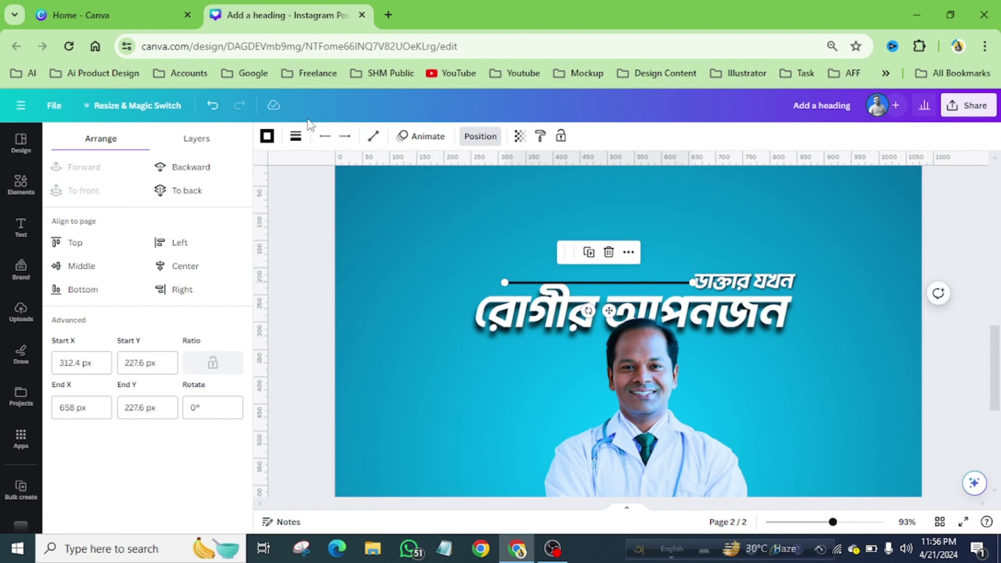
{"action": "left_click", "coordinate": [296, 138]}
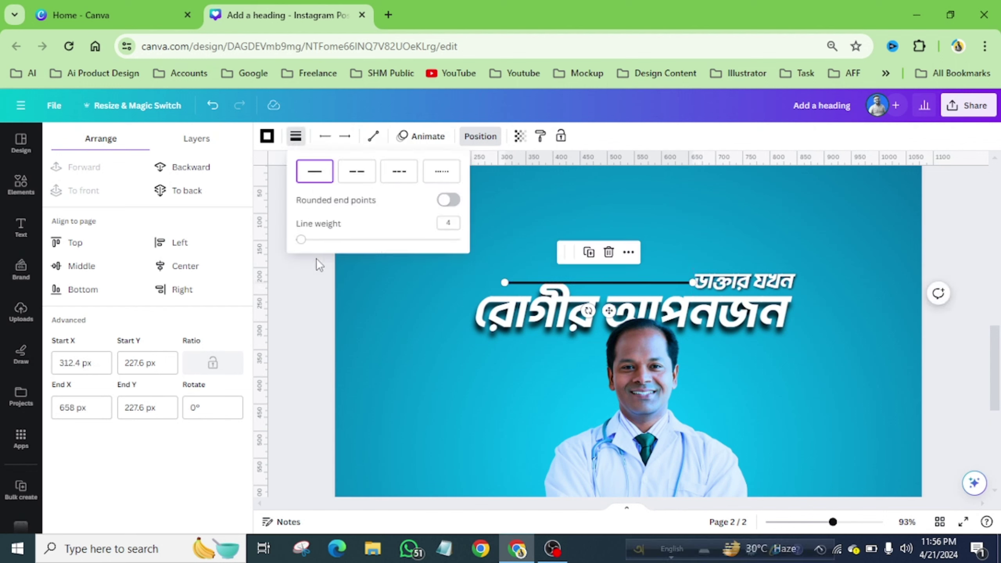
{"action": "left_click_drag", "start_coordinate": [301, 239], "coordinate": [297, 239]}
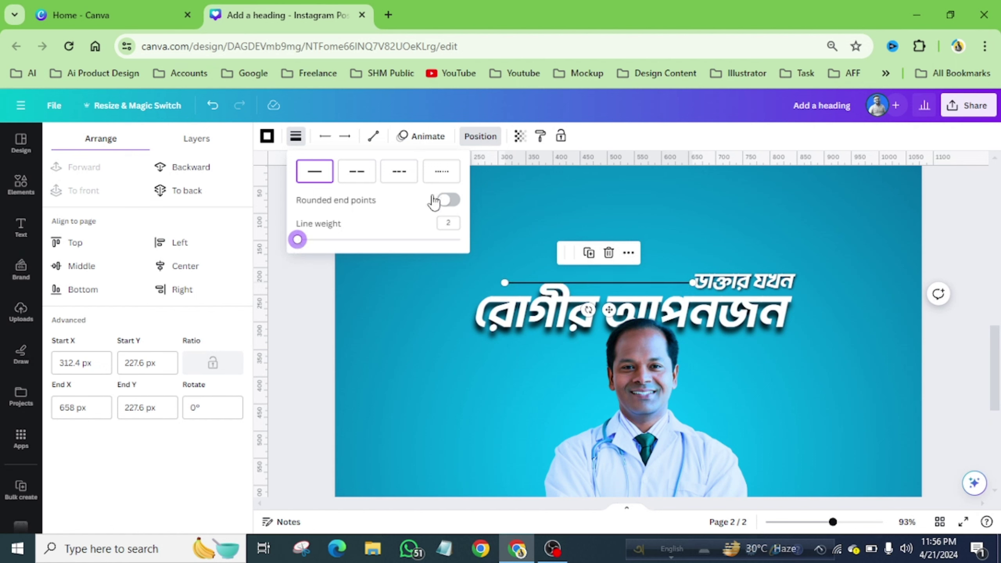
{"action": "left_click", "coordinate": [266, 136]}
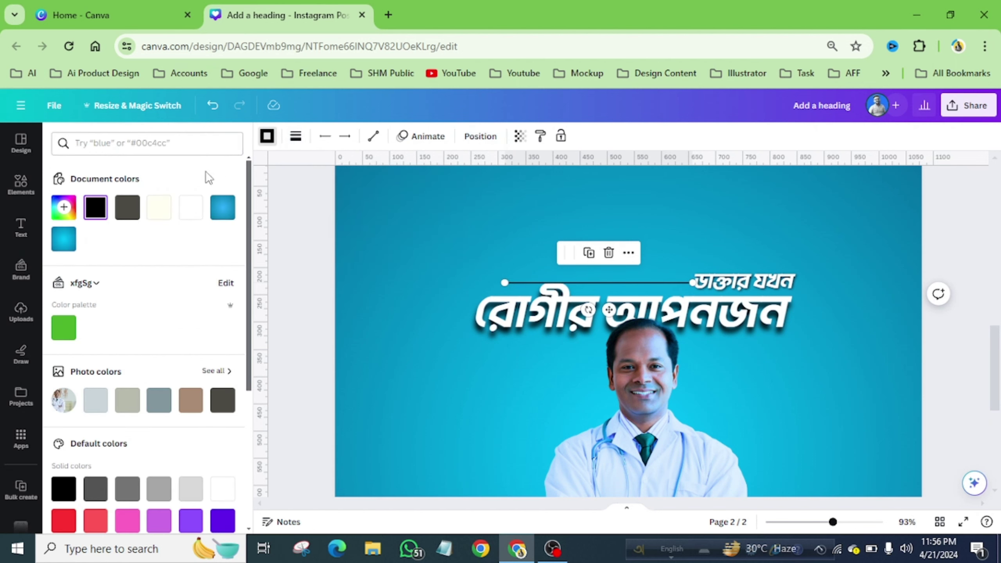
{"action": "left_click", "coordinate": [159, 206]}
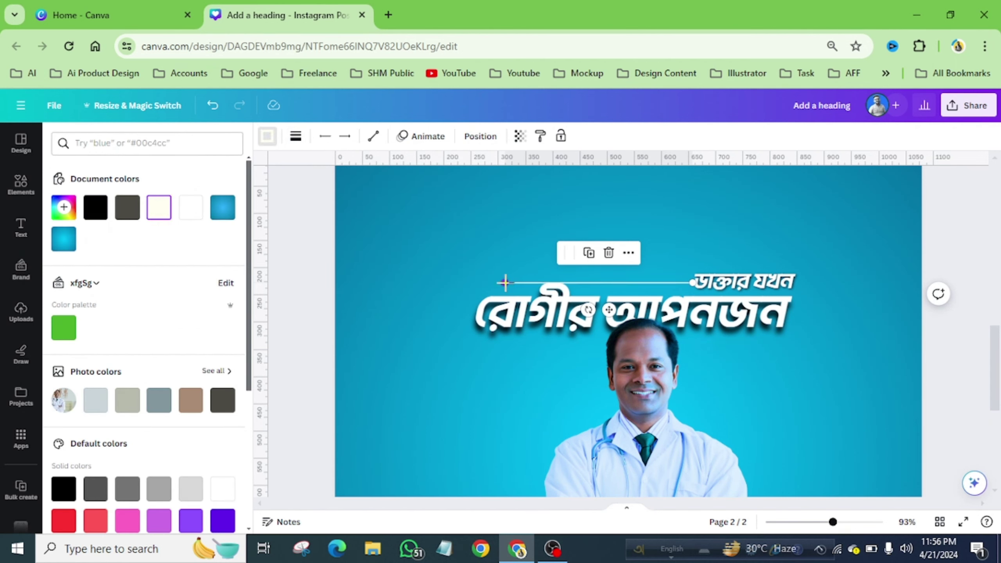
- Extend the line's left end outward to a total length of about 368 px, keeping it horizontal
{"action": "left_click_drag", "start_coordinate": [504, 282], "coordinate": [490, 281]}
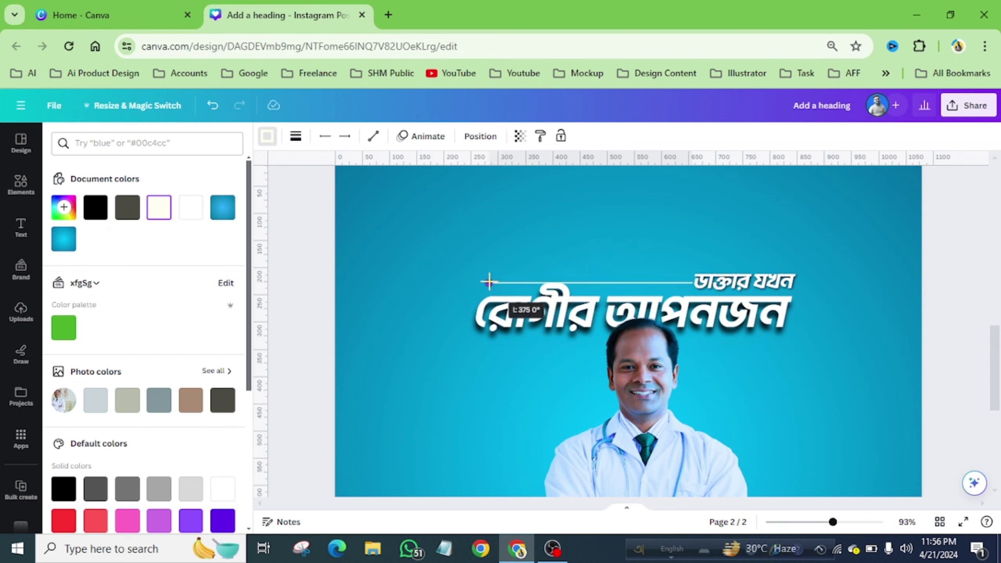
{"action": "left_click_drag", "start_coordinate": [489, 281], "coordinate": [478, 279]}
{"action": "double_click", "coordinate": [499, 281]}
{"action": "left_click", "coordinate": [609, 282]}
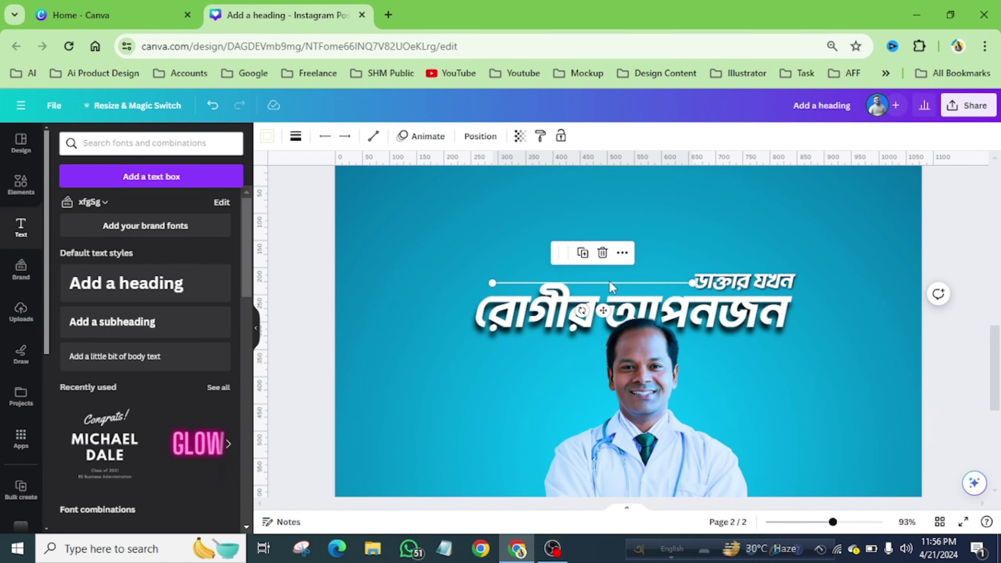
- Nudge the line down close to the top of the heading and slightly left, leaving a small gap before "ডাক্তার যখন"
{"action": "scroll", "coordinate": [609, 280], "scroll_direction": "up", "scroll_amount": 5}
{"action": "key", "text": "Down"}
{"action": "key", "text": "Down"}
{"action": "key", "text": "Down"}
{"action": "key", "text": "Down"}
{"action": "key", "text": "Down"}
{"action": "key", "text": "Down"}
{"action": "key", "text": "Down"}
{"action": "key", "text": "Down"}
{"action": "key", "text": "Down"}
{"action": "key", "text": "Down"}
{"action": "key", "text": "Down"}
{"action": "key", "text": "Down"}
{"action": "key", "text": "Down"}
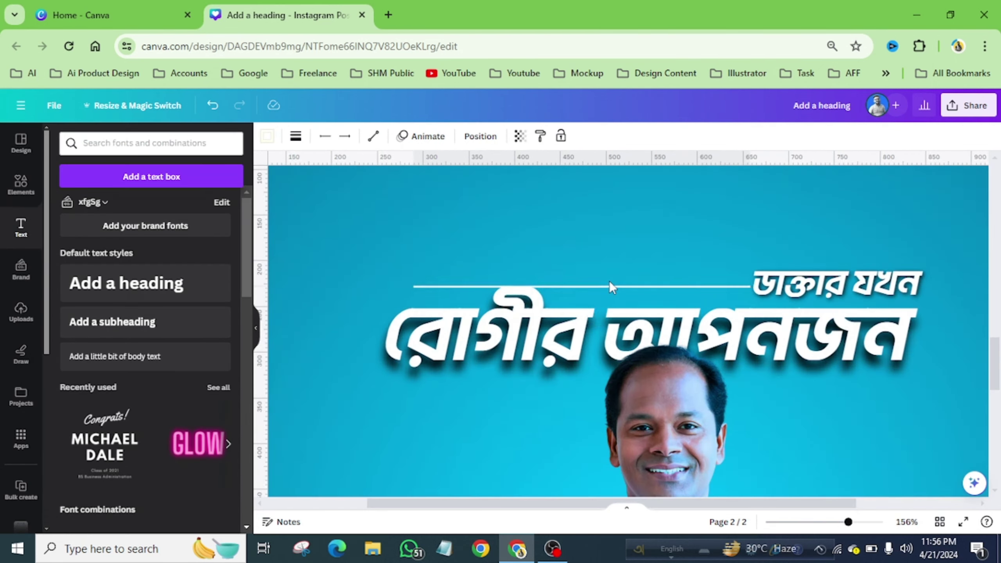
{"action": "key", "text": "Down"}
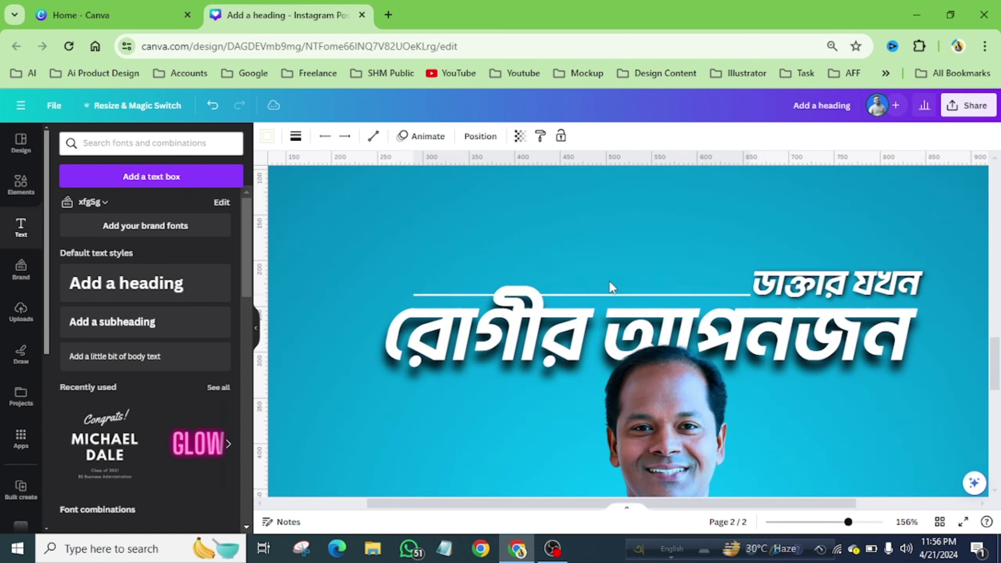
{"action": "key", "text": "Left"}
{"action": "key", "text": "Left"}
{"action": "key", "text": "Left"}
{"action": "key", "text": "Left"}
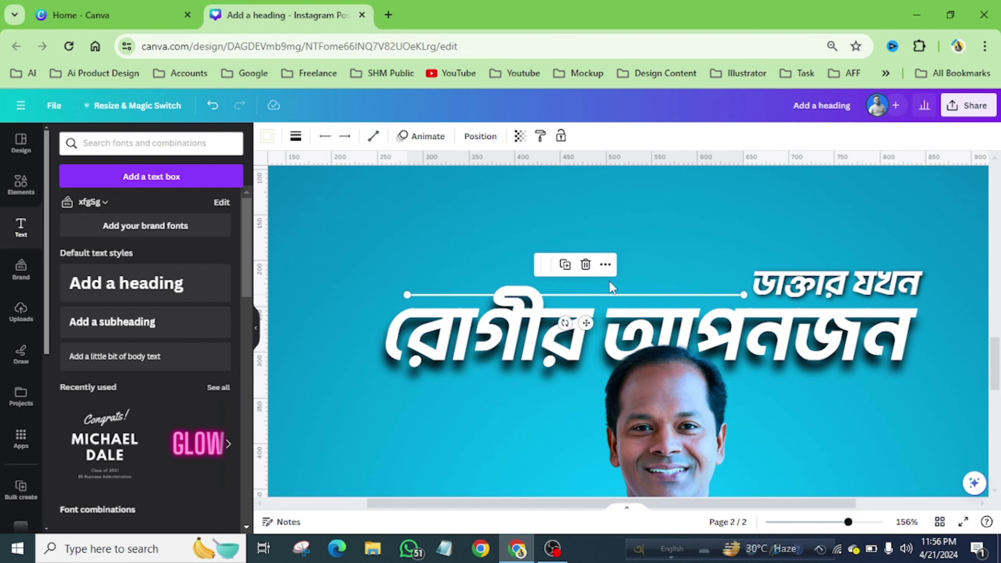
- Duplicate the line and place the copy just below the heading's right half, at about X 464.9 to 833.2 px, Y 328.1 px
{"action": "scroll", "coordinate": [609, 281], "scroll_direction": "down", "scroll_amount": 2}
{"action": "left_click", "coordinate": [567, 264]}
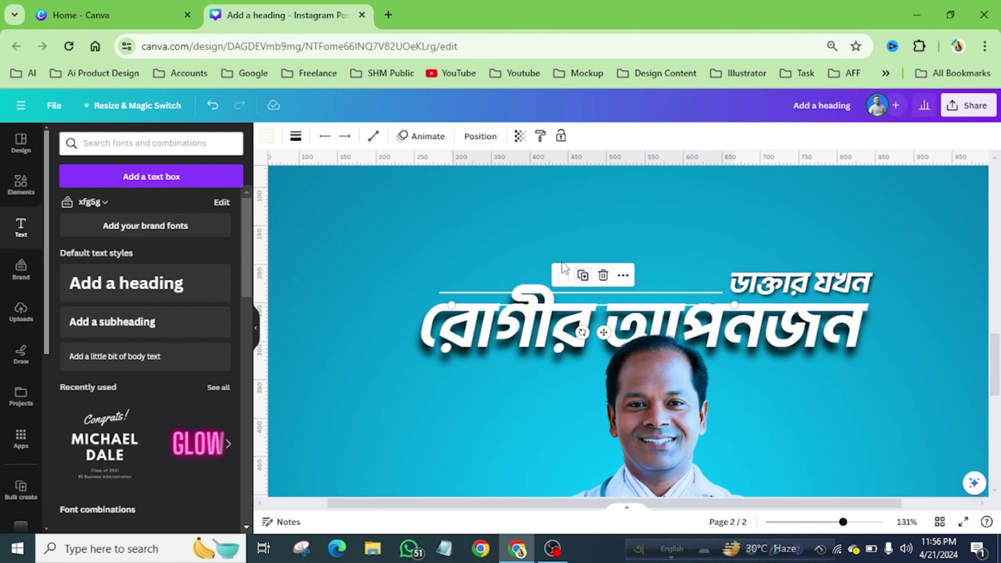
{"action": "left_click_drag", "start_coordinate": [604, 339], "coordinate": [742, 397]}
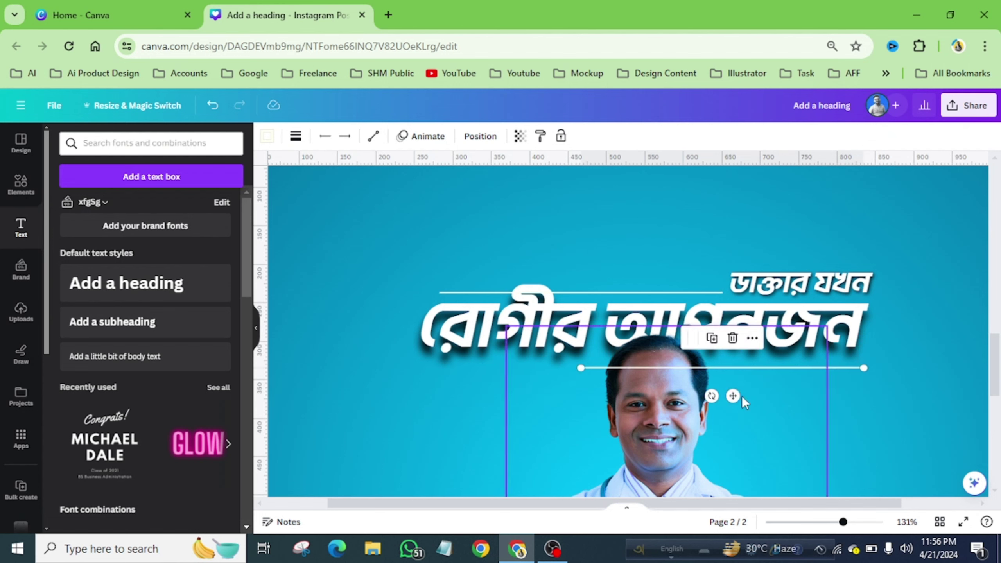
{"action": "left_click", "coordinate": [939, 361]}
{"action": "left_click", "coordinate": [847, 369]}
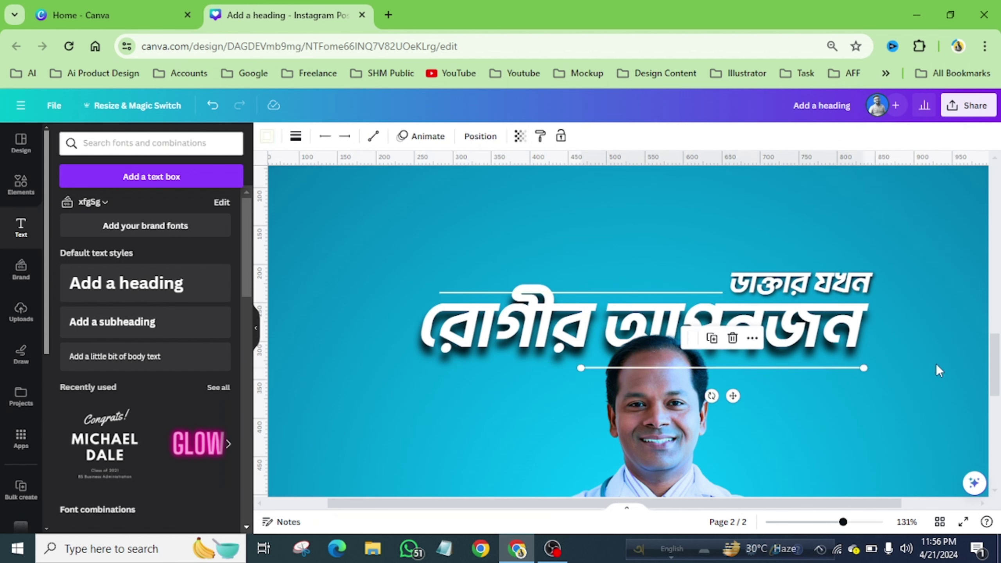
{"action": "key", "text": "Up"}
{"action": "key", "text": "Up"}
{"action": "key", "text": "Up"}
{"action": "key", "text": "Up"}
{"action": "key", "text": "Up"}
{"action": "key", "text": "Up"}
{"action": "key", "text": "Up"}
{"action": "key", "text": "Up"}
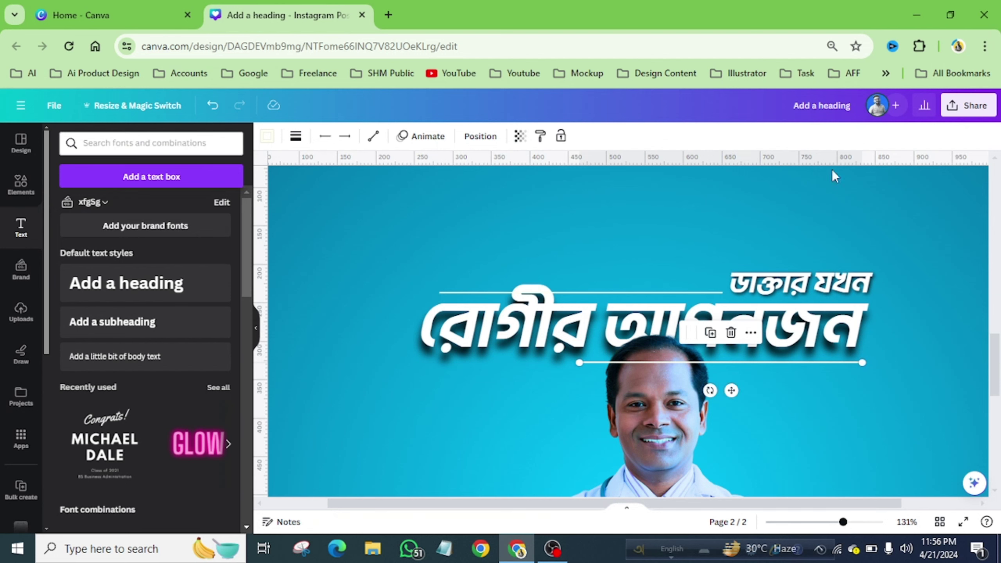
- Send the lower line to the back so it runs behind the doctor's head
{"action": "left_click", "coordinate": [478, 136]}
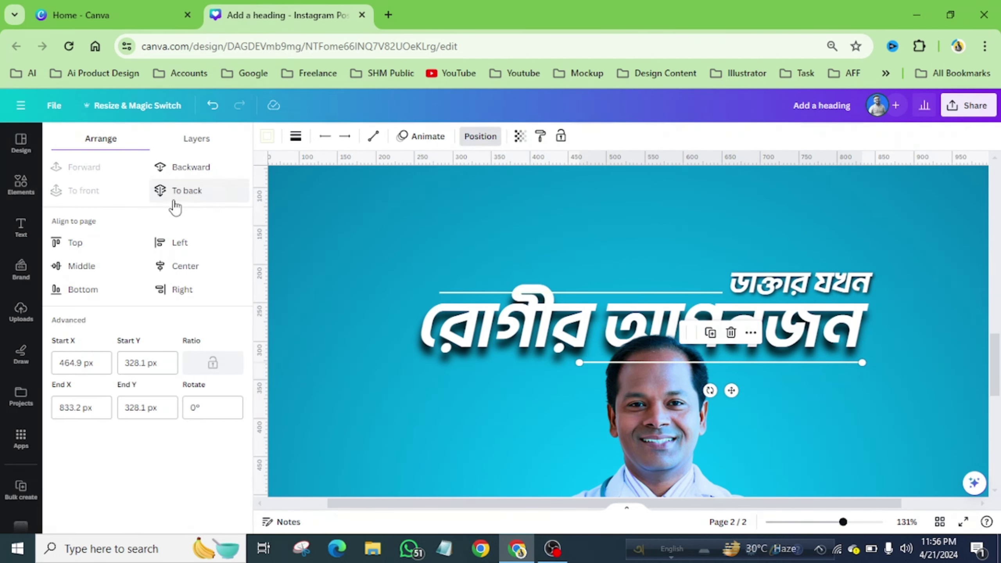
{"action": "left_click", "coordinate": [175, 205]}
{"action": "left_click", "coordinate": [921, 288]}
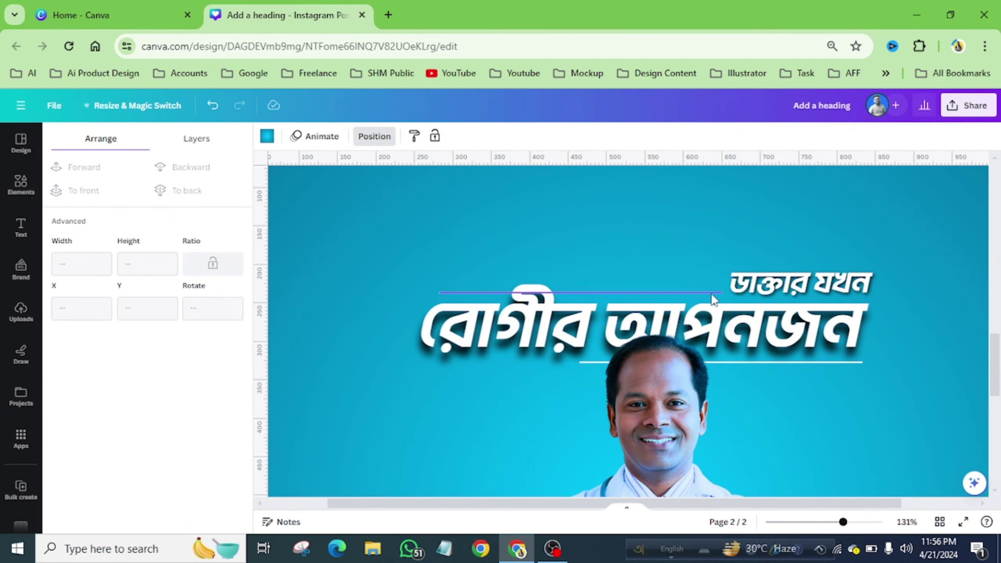
- Check the name board on page 1 and search the graphics elements for "3d board"
{"action": "scroll", "coordinate": [710, 292], "scroll_direction": "down", "scroll_amount": 5}
{"action": "scroll", "coordinate": [723, 373], "scroll_direction": "down", "scroll_amount": 2}
{"action": "scroll", "coordinate": [723, 374], "scroll_direction": "up", "scroll_amount": 8}
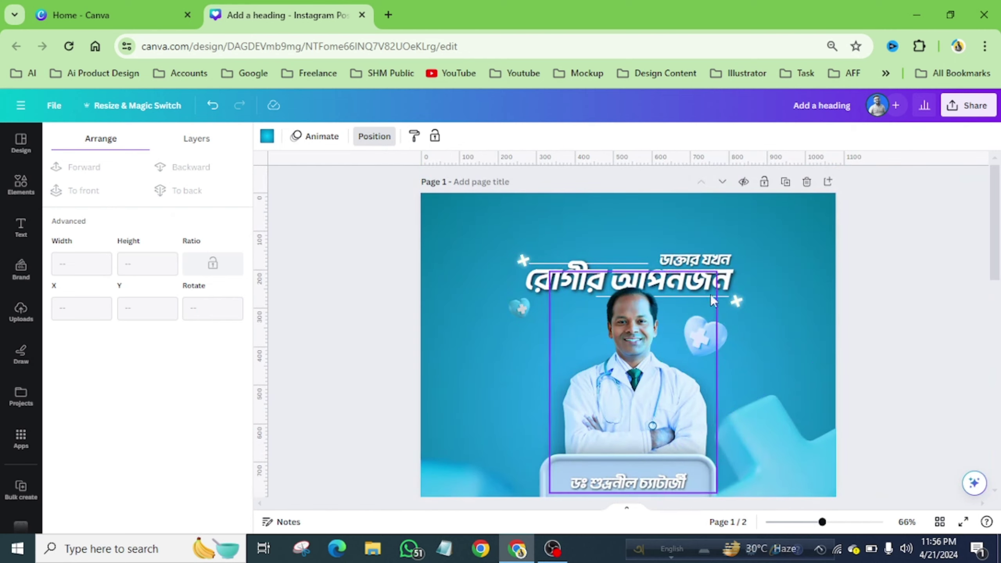
{"action": "scroll", "coordinate": [719, 300], "scroll_direction": "down", "scroll_amount": 5}
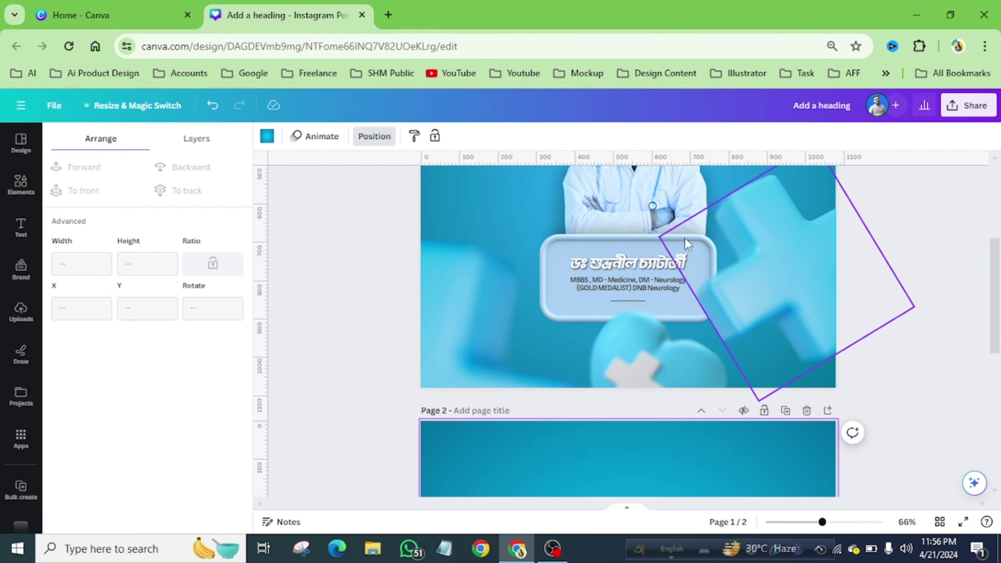
{"action": "left_click", "coordinate": [18, 185]}
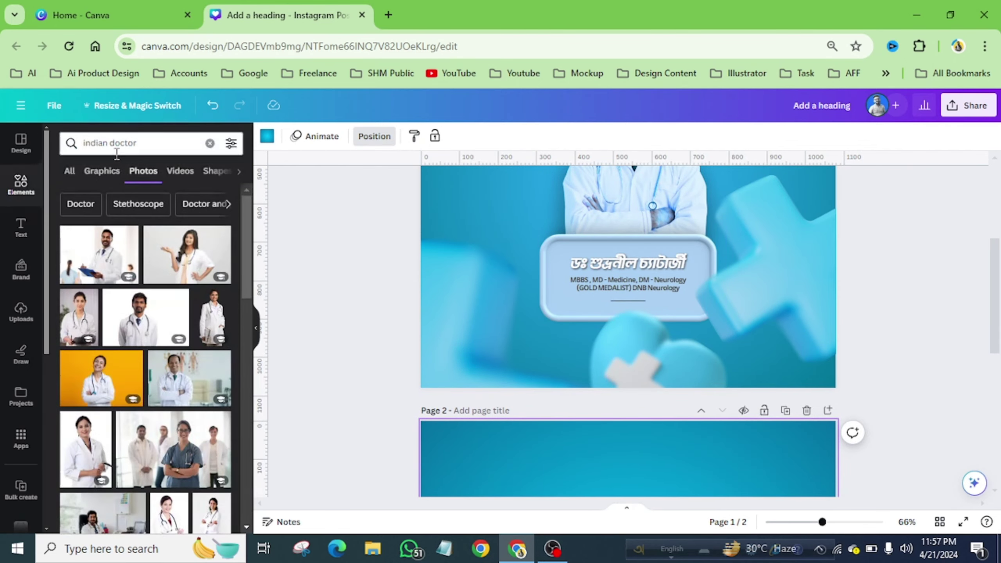
{"action": "left_click", "coordinate": [209, 142]}
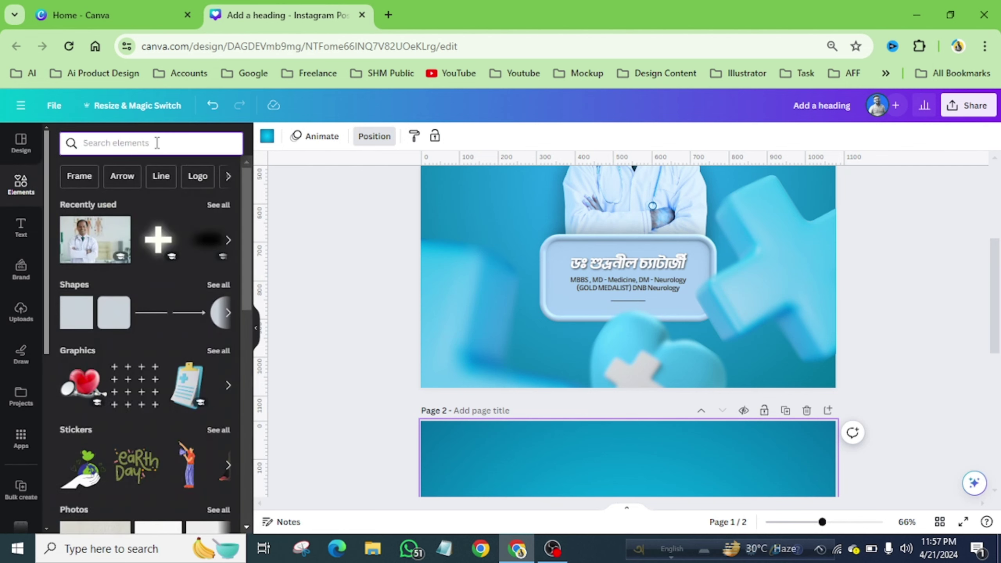
{"action": "type", "text": "3d "}
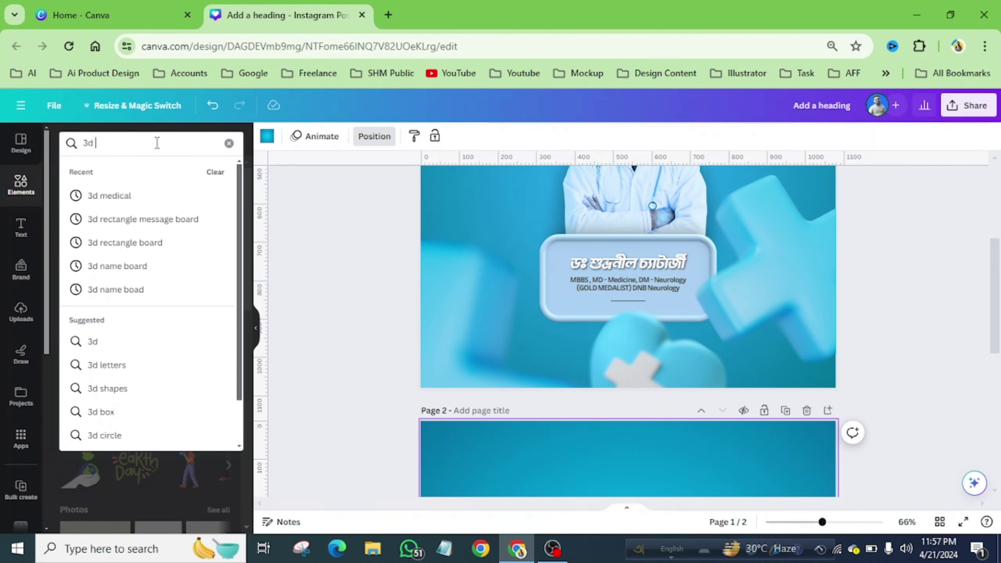
{"action": "type", "text": "board"}
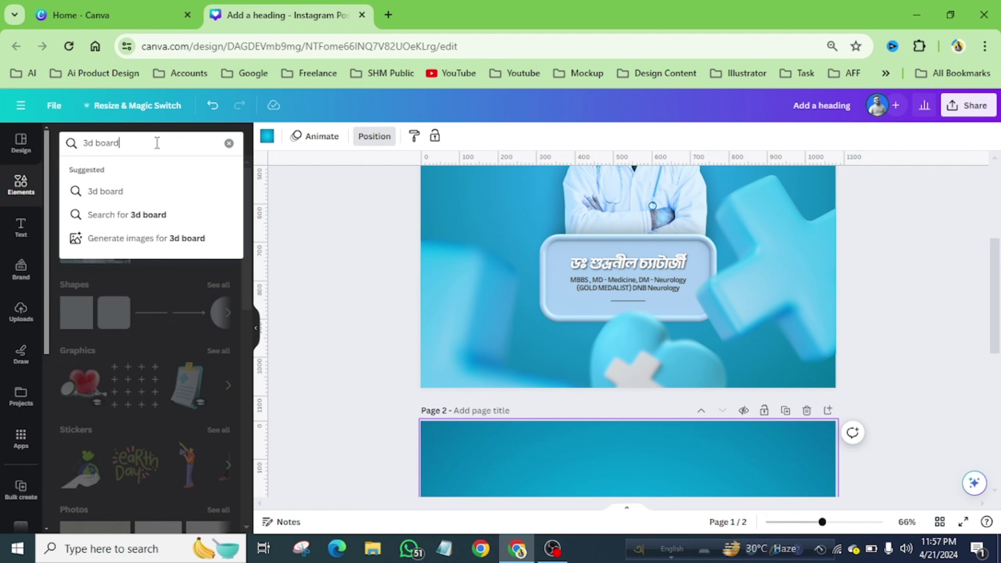
{"action": "key", "text": "Return"}
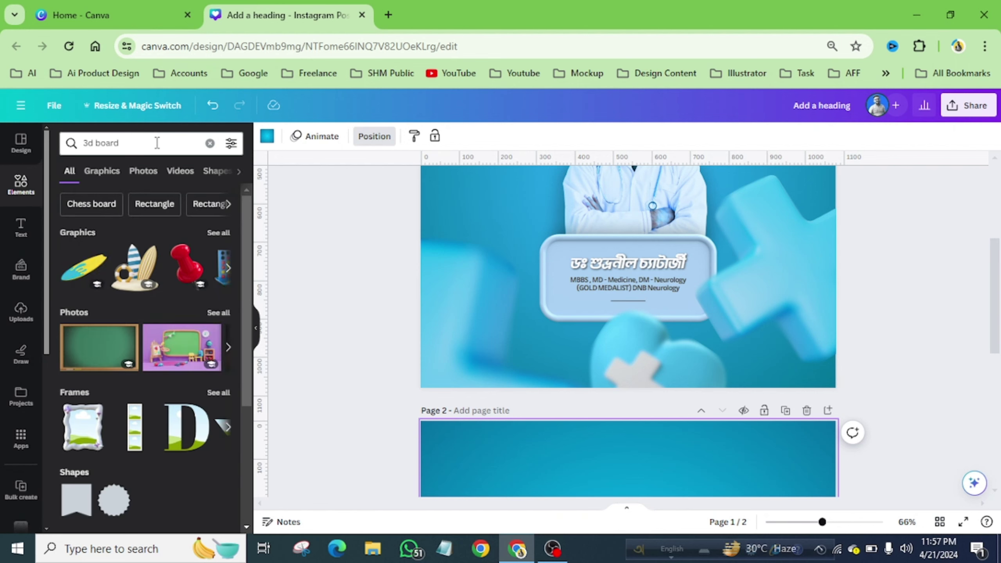
{"action": "left_click", "coordinate": [108, 181]}
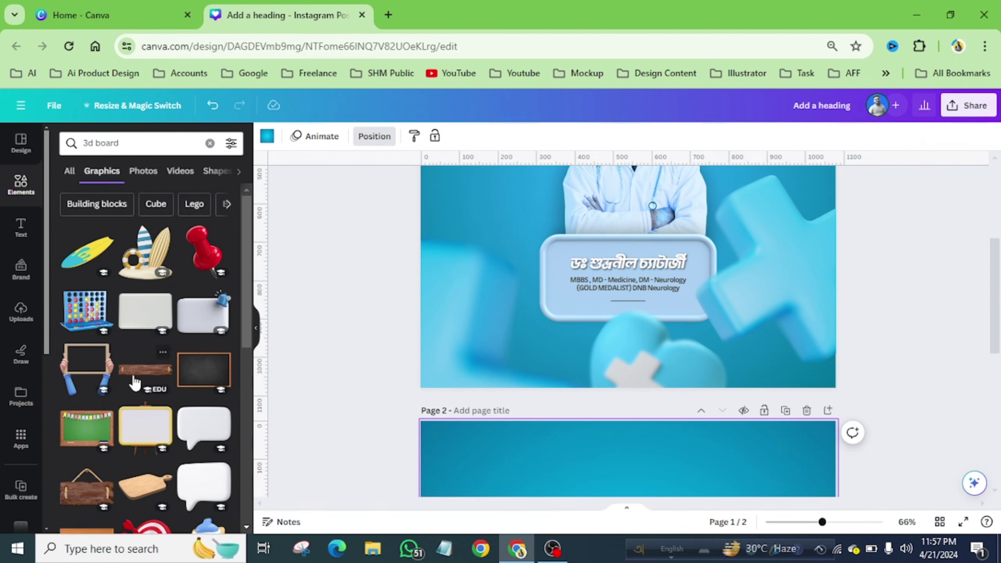
- Look through the 3d board graphics for a rounded rectangular panel like the name board on page 1
{"action": "scroll", "coordinate": [134, 384], "scroll_direction": "down", "scroll_amount": 3}
{"action": "scroll", "coordinate": [158, 299], "scroll_direction": "down", "scroll_amount": 5}
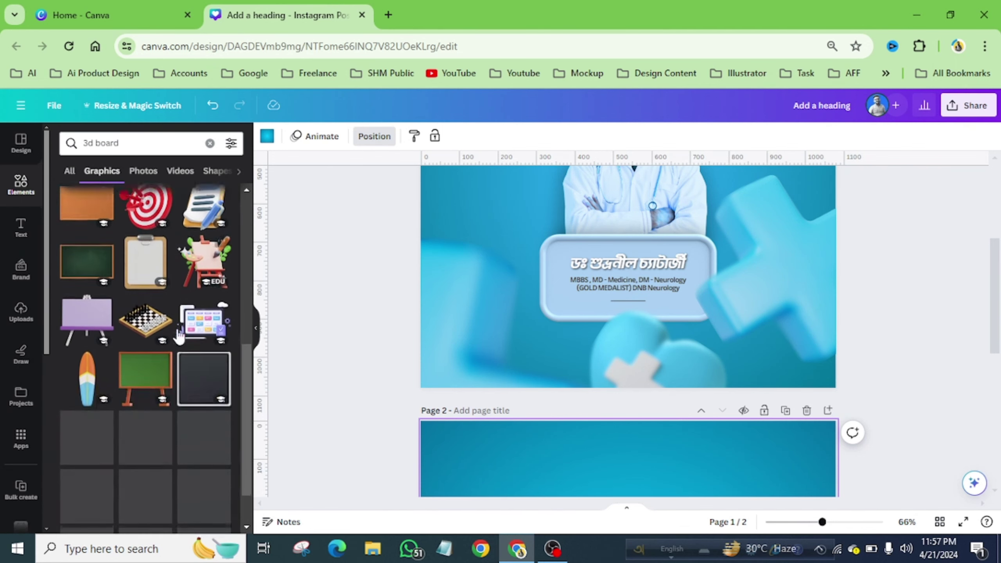
{"action": "scroll", "coordinate": [180, 335], "scroll_direction": "down", "scroll_amount": 6}
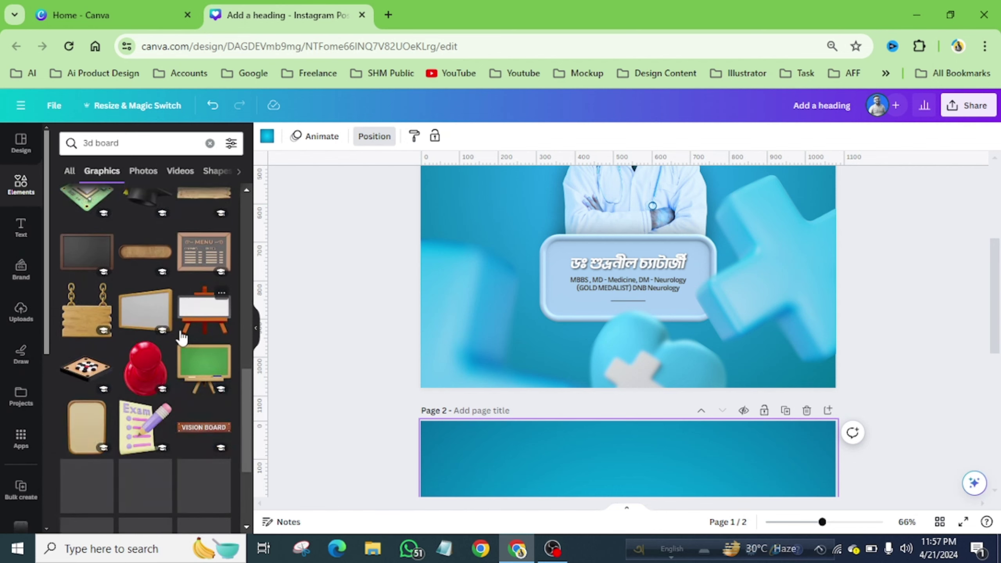
{"action": "scroll", "coordinate": [179, 330], "scroll_direction": "down", "scroll_amount": 2}
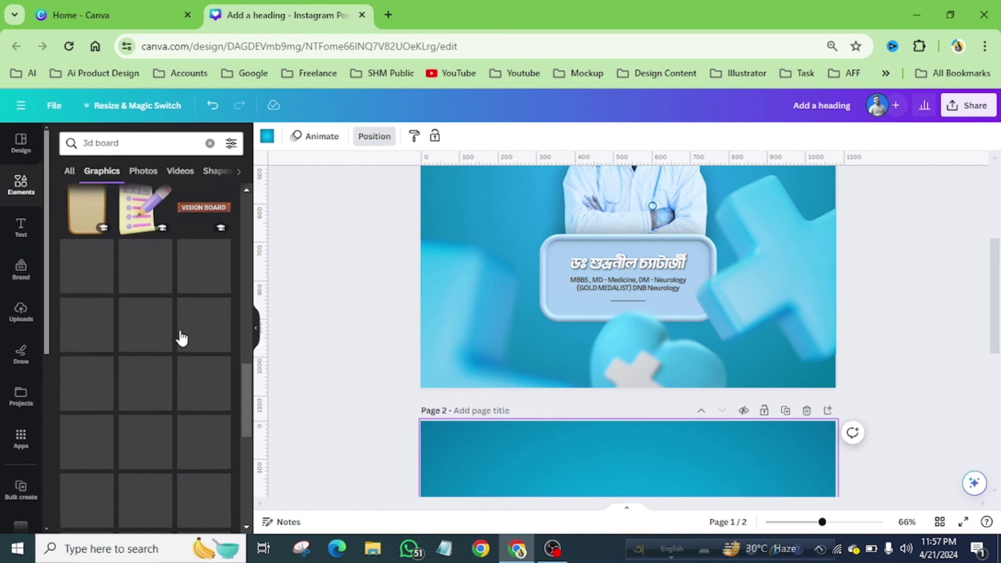
{"action": "scroll", "coordinate": [558, 502], "scroll_direction": "down", "scroll_amount": 3}
{"action": "scroll", "coordinate": [154, 445], "scroll_direction": "down", "scroll_amount": 5}
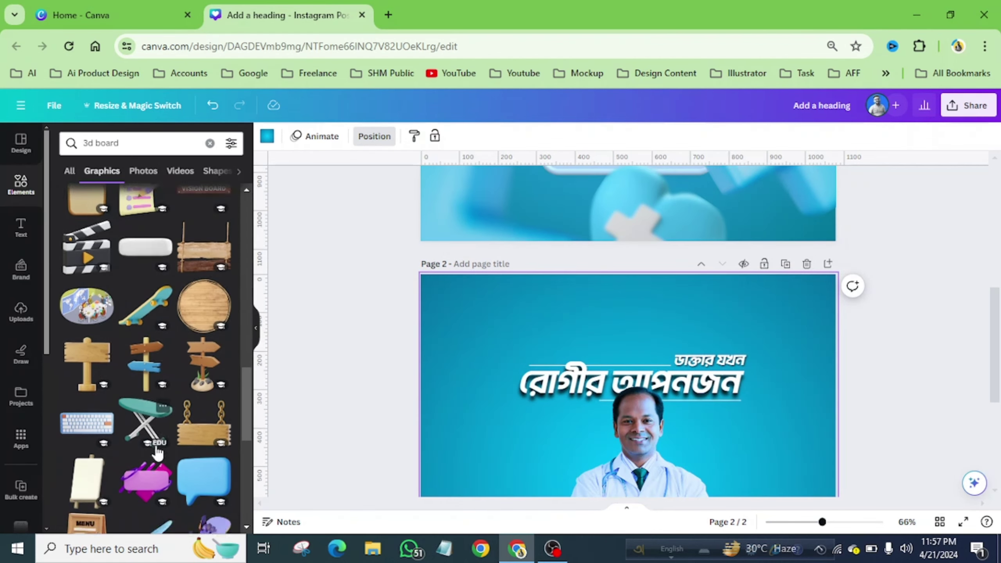
{"action": "scroll", "coordinate": [158, 454], "scroll_direction": "down", "scroll_amount": 6}
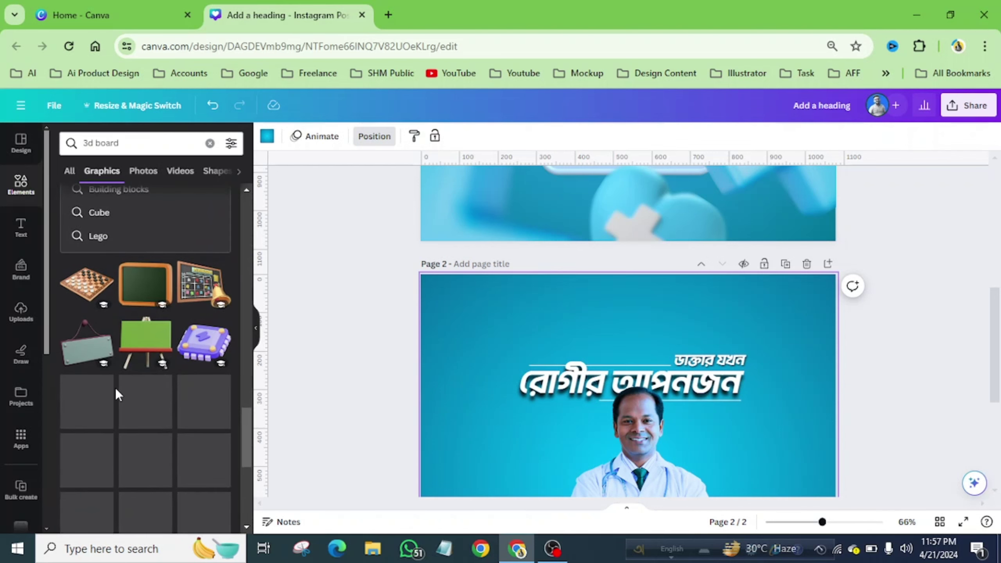
{"action": "scroll", "coordinate": [116, 388], "scroll_direction": "down", "scroll_amount": 4}
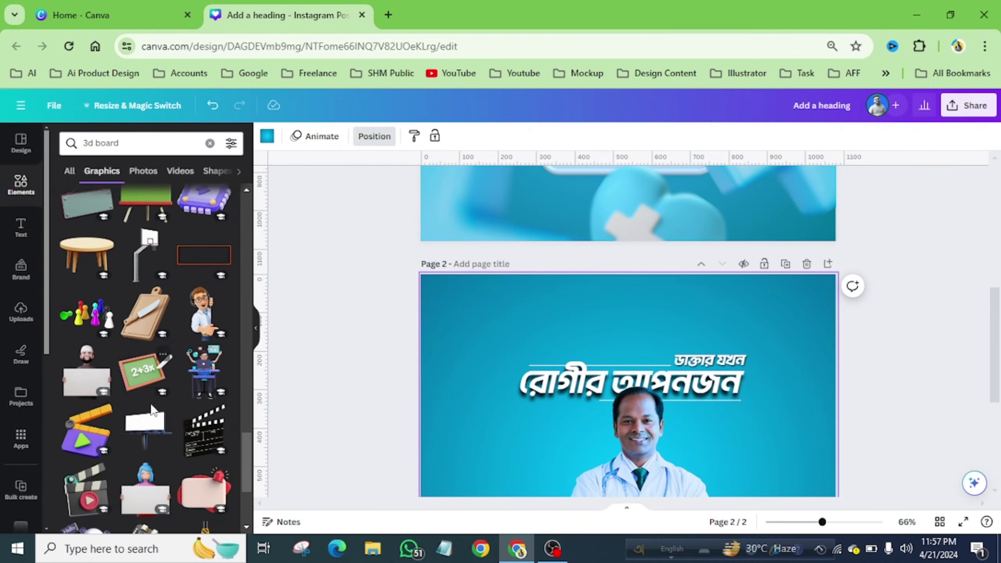
{"action": "scroll", "coordinate": [131, 406], "scroll_direction": "down", "scroll_amount": 4}
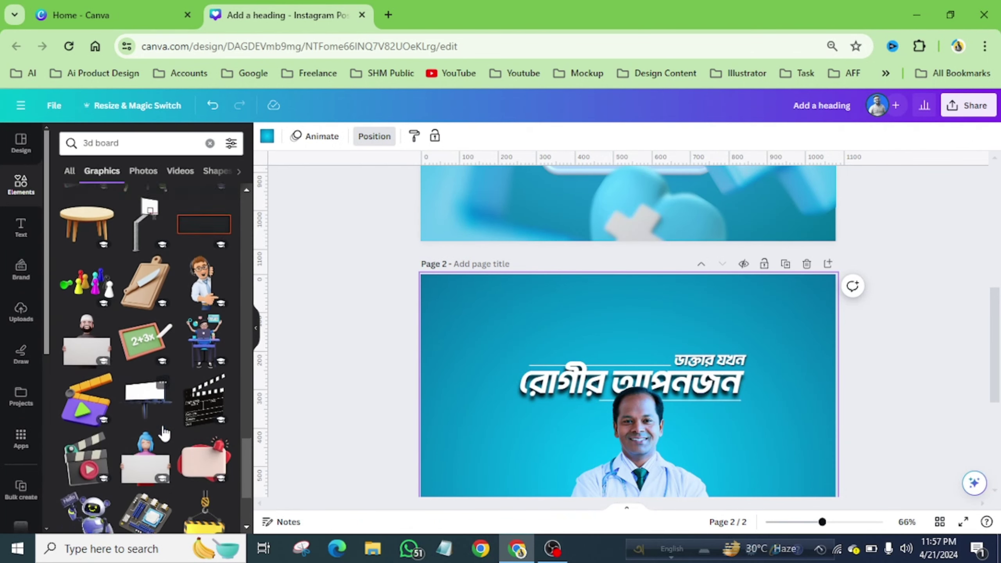
- Refine the graphics search to "3d rectangle board" and view the area below the doctor on page 2
{"action": "left_click", "coordinate": [97, 151]}
{"action": "type", "text": "rectan"}
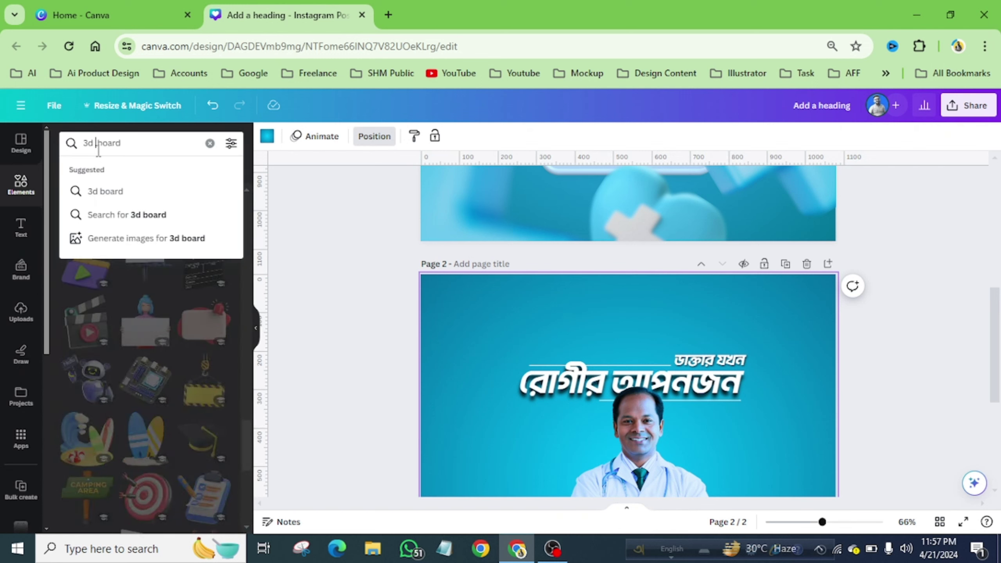
{"action": "type", "text": "gle"}
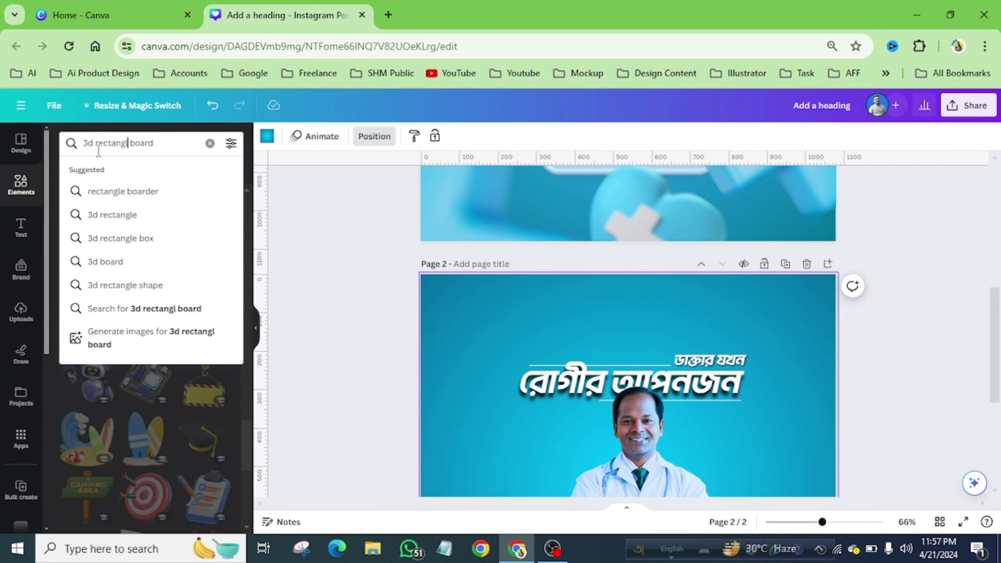
{"action": "key", "text": "Return"}
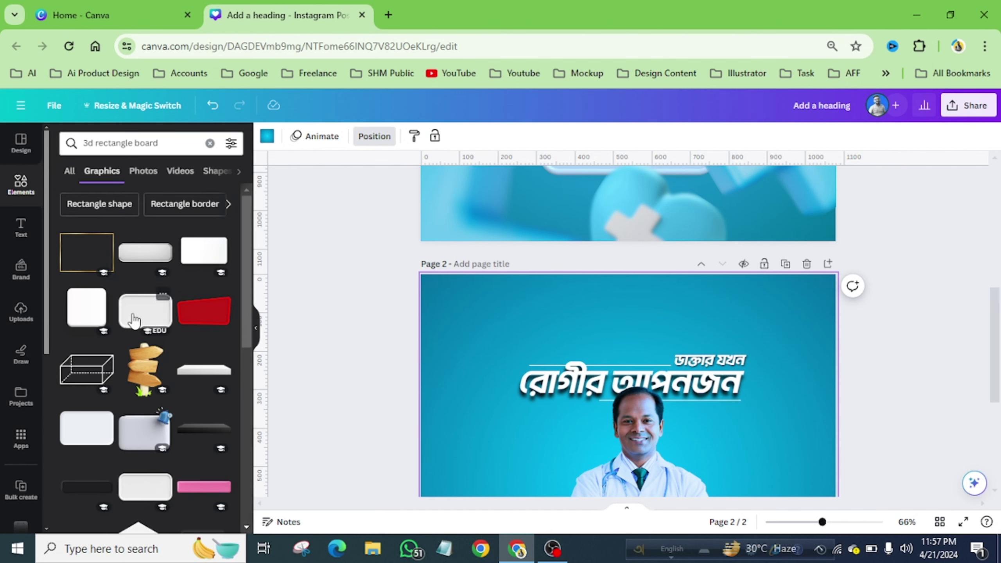
{"action": "scroll", "coordinate": [652, 359], "scroll_direction": "down", "scroll_amount": 5}
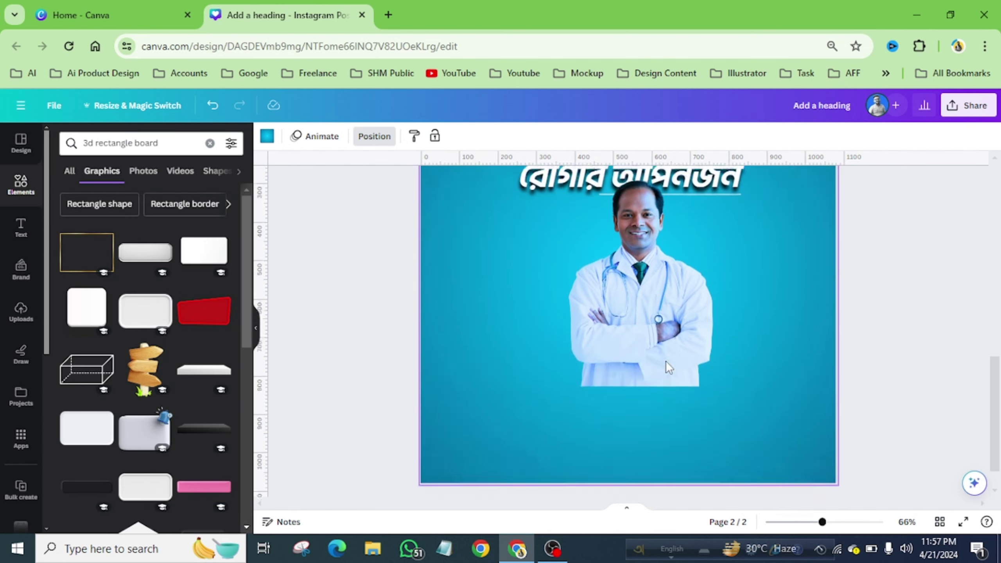
- Add the white rounded 3D board from the graphics results, shrink it to about half its width and place it over the doctor's lower body
{"action": "left_click", "coordinate": [143, 316]}
{"action": "left_click_drag", "start_coordinate": [666, 286], "coordinate": [677, 377]}
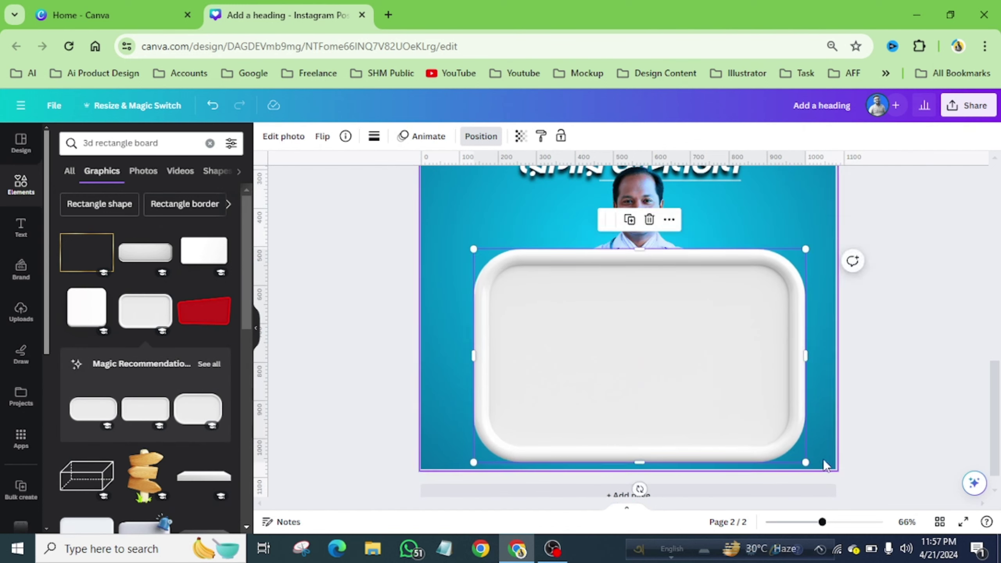
{"action": "left_click_drag", "start_coordinate": [806, 463], "coordinate": [635, 354]}
{"action": "left_click_drag", "start_coordinate": [574, 297], "coordinate": [655, 362]}
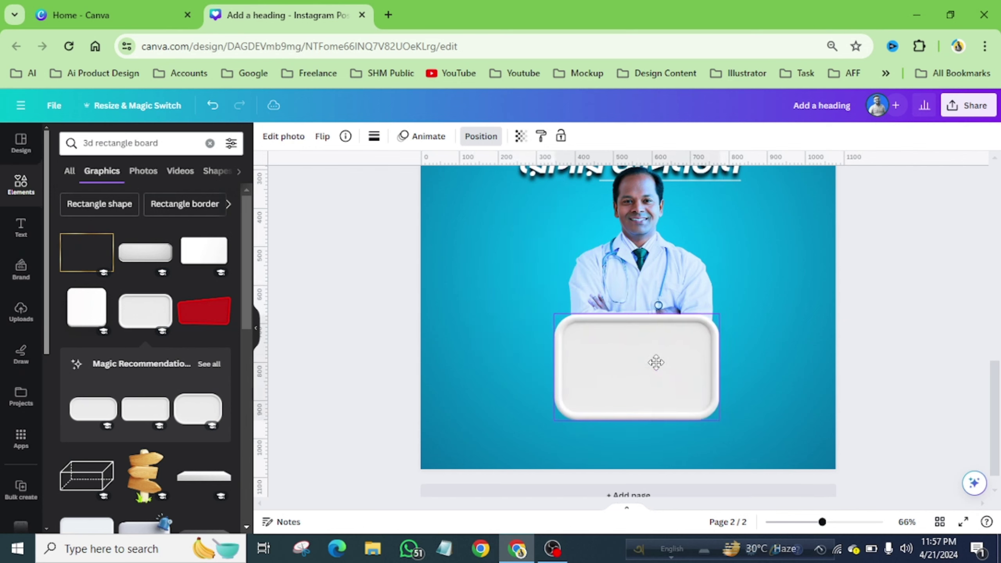
- Compare the board with the one on page 1 and copy the doctor's name text from page 1's name board
{"action": "scroll", "coordinate": [769, 374], "scroll_direction": "up", "scroll_amount": 10}
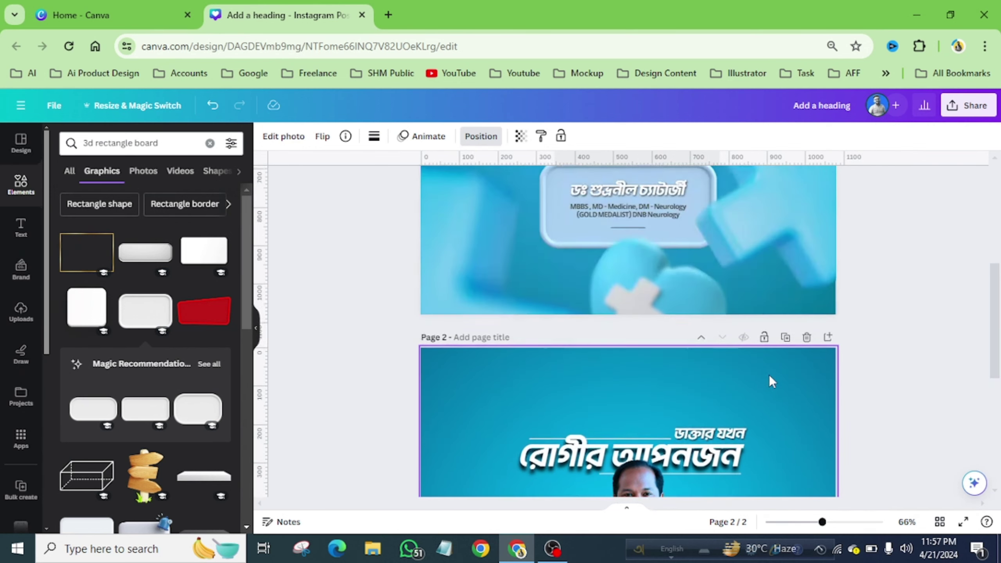
{"action": "scroll", "coordinate": [769, 374], "scroll_direction": "down", "scroll_amount": 10}
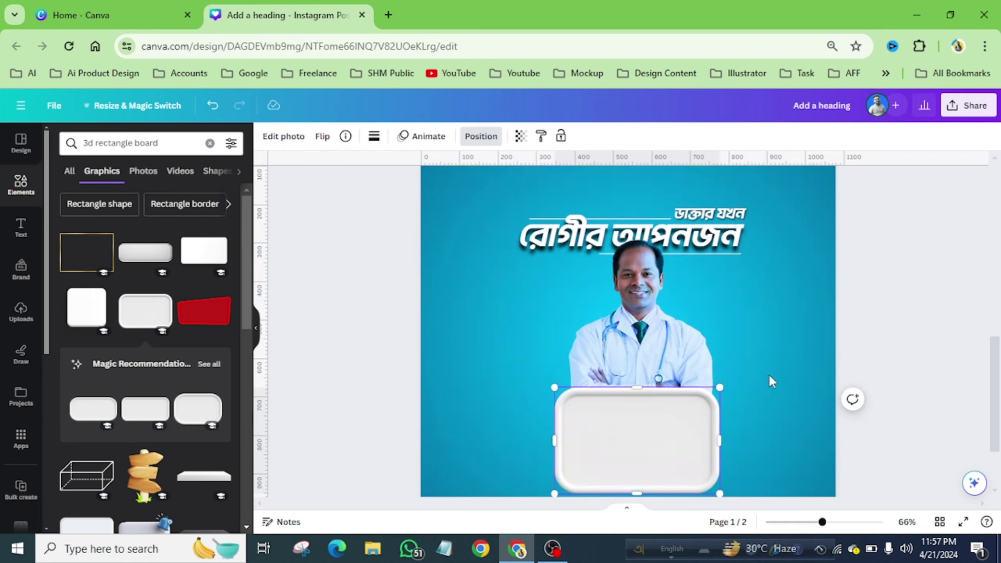
{"action": "scroll", "coordinate": [768, 374], "scroll_direction": "up", "scroll_amount": 6}
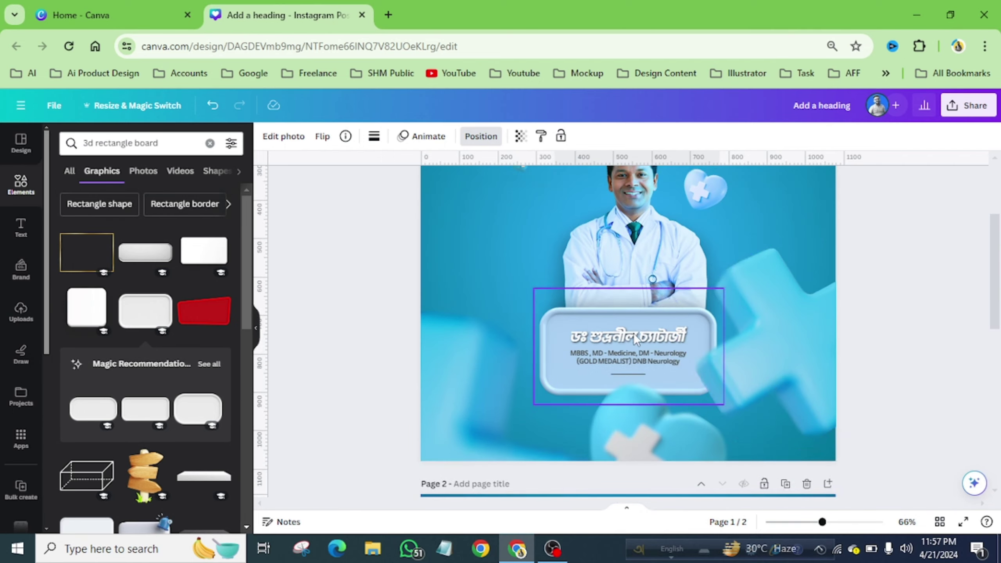
{"action": "double_click", "coordinate": [633, 332]}
{"action": "key", "text": "ctrl+c"}
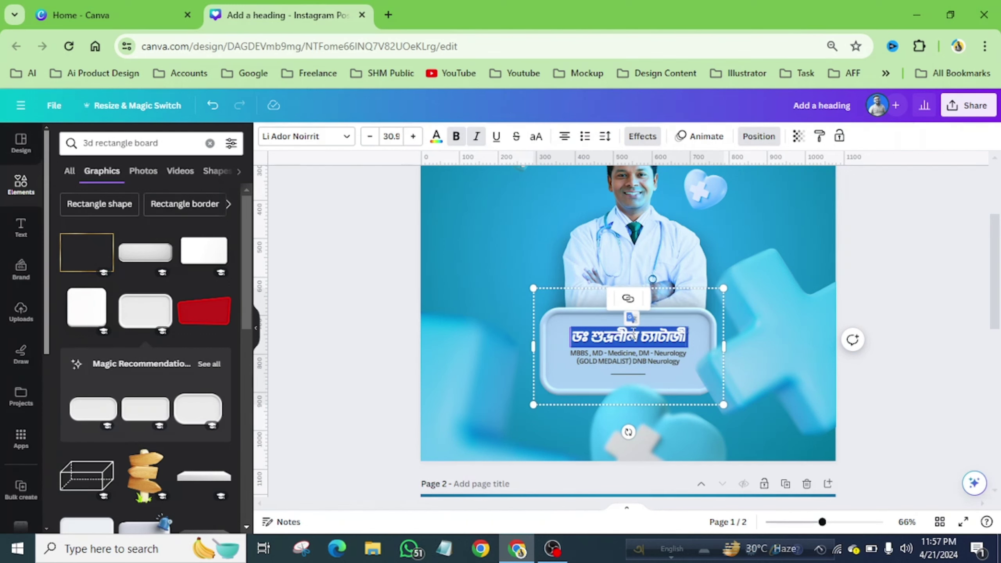
- Place a copy of the small upper headline text on page 2's board, replace its wording with the copied doctor's name and centre it
{"action": "scroll", "coordinate": [633, 331], "scroll_direction": "down", "scroll_amount": 6}
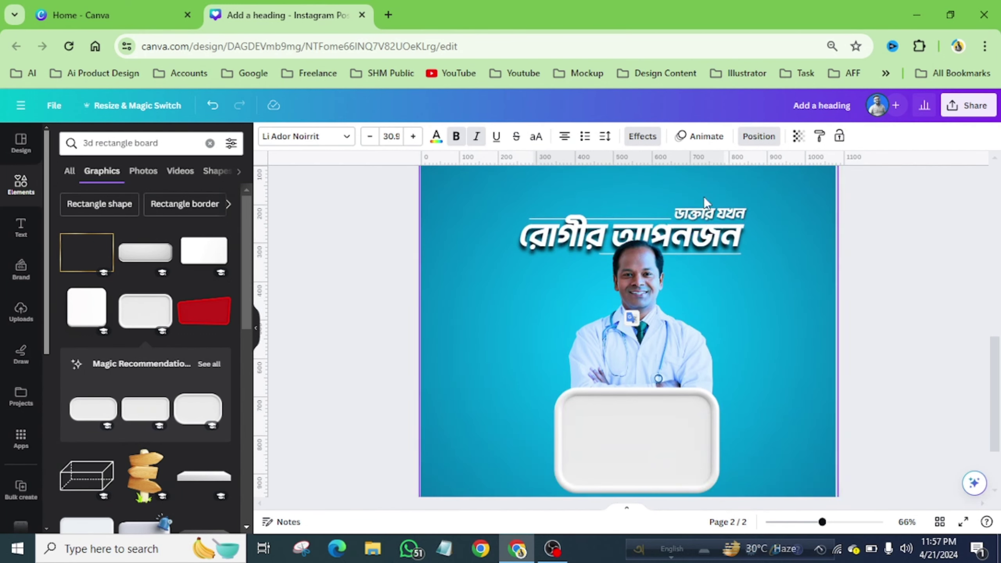
{"action": "left_click_drag", "start_coordinate": [823, 302], "coordinate": [623, 412]}
{"action": "double_click", "coordinate": [623, 413]}
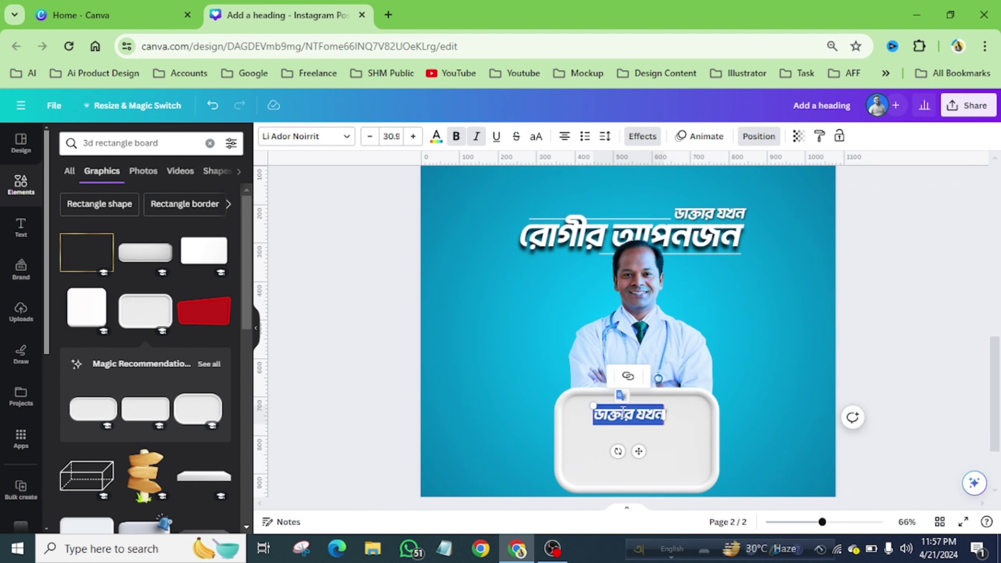
{"action": "key", "text": "ctrl+v"}
{"action": "left_click", "coordinate": [743, 399]}
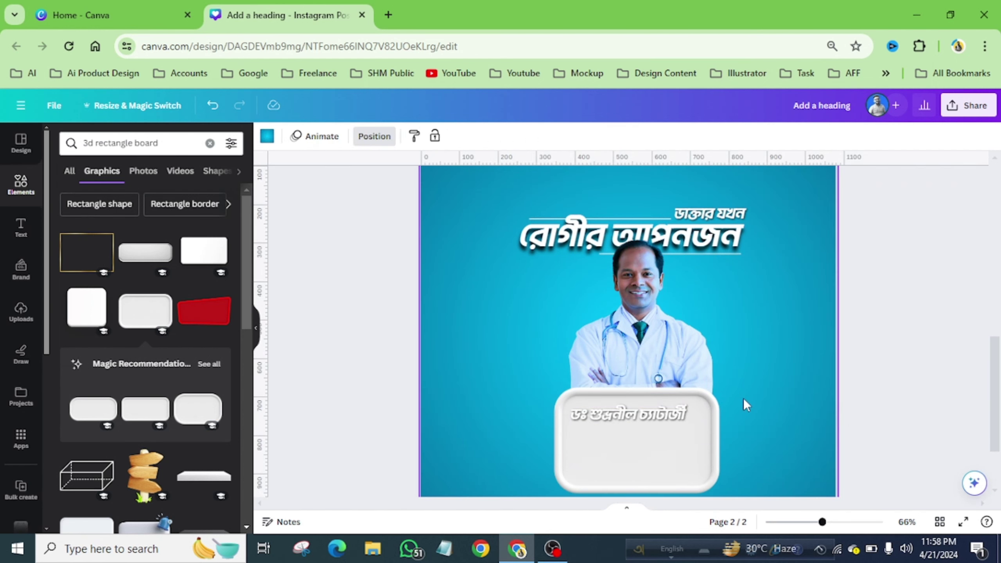
{"action": "scroll", "coordinate": [743, 398], "scroll_direction": "down", "scroll_amount": 2}
{"action": "left_click", "coordinate": [645, 342]}
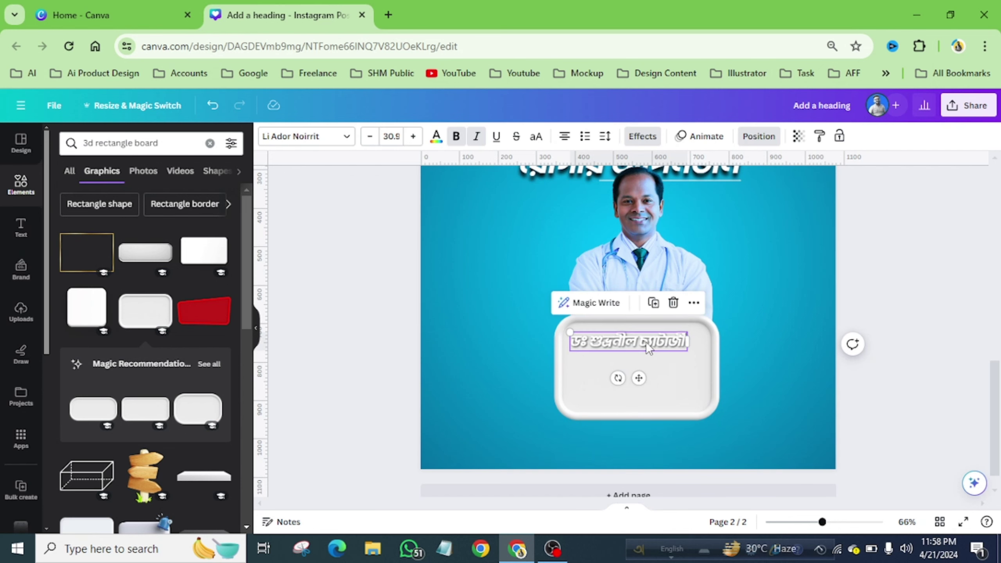
{"action": "left_click_drag", "start_coordinate": [646, 341], "coordinate": [653, 343]}
- Check the name board's colour on page 1 and add the light blue rounded 3D board from the graphics results to page 2
{"action": "scroll", "coordinate": [653, 343], "scroll_direction": "up", "scroll_amount": 8}
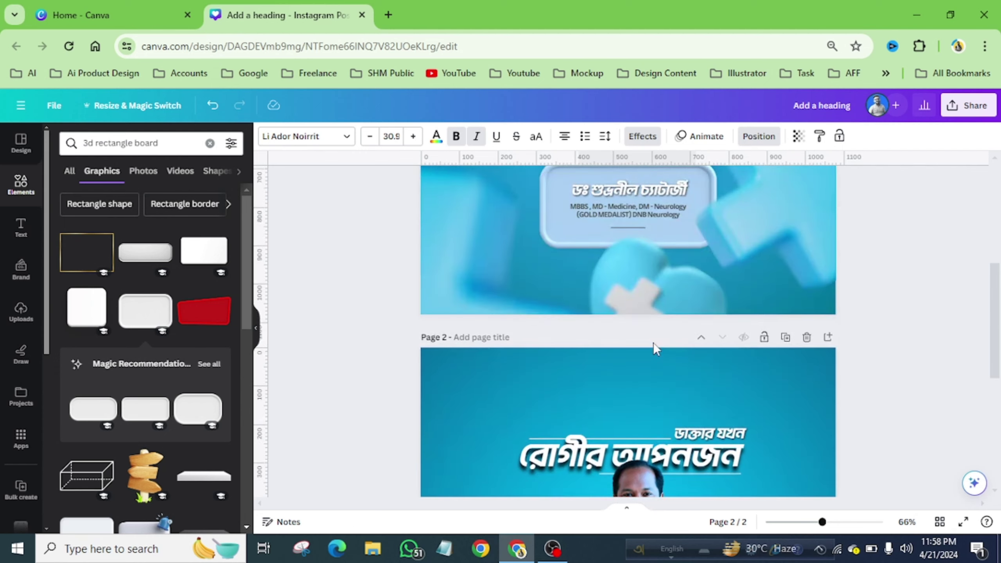
{"action": "scroll", "coordinate": [652, 342], "scroll_direction": "up", "scroll_amount": 2}
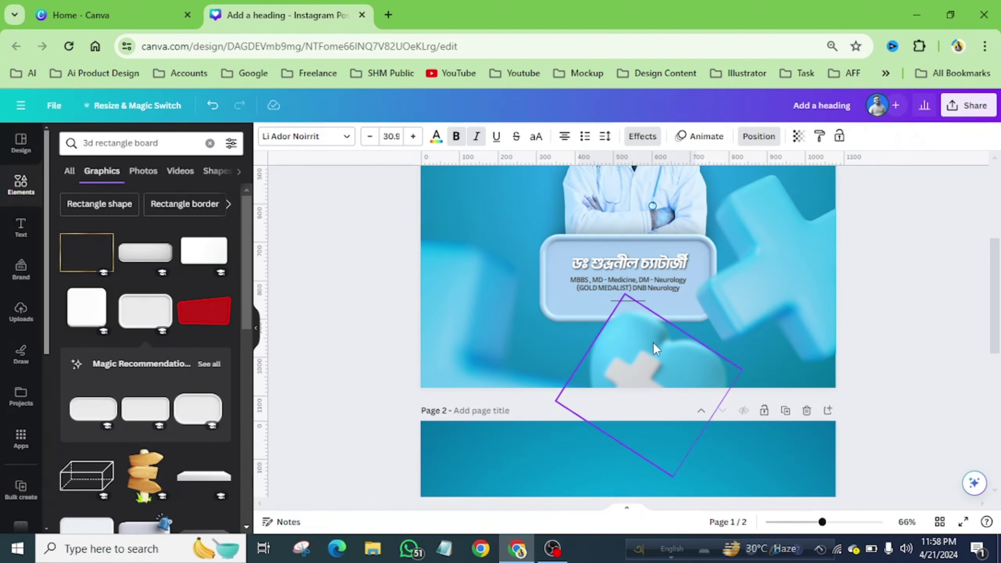
{"action": "scroll", "coordinate": [696, 245], "scroll_direction": "down", "scroll_amount": 6}
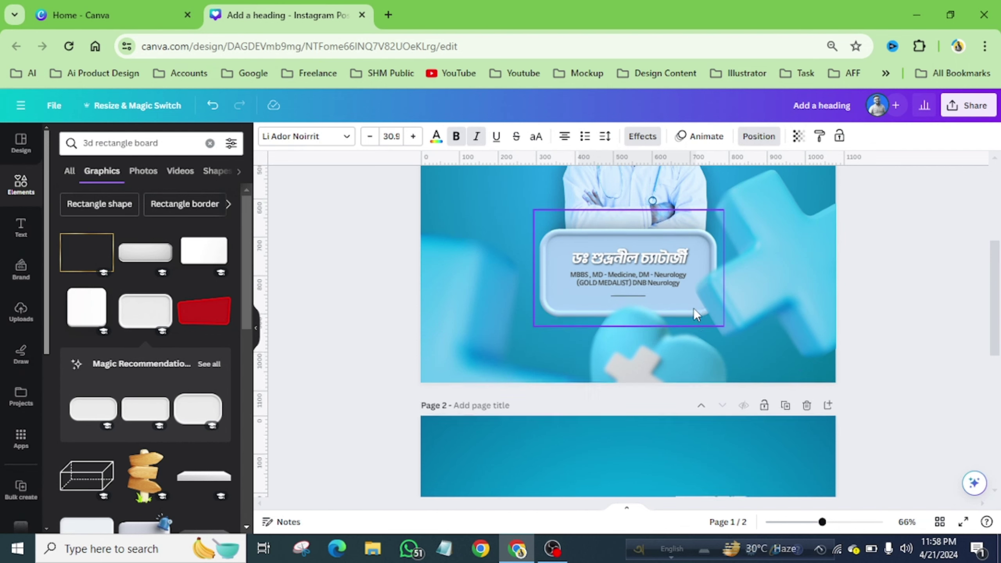
{"action": "scroll", "coordinate": [146, 388], "scroll_direction": "down", "scroll_amount": 7}
{"action": "scroll", "coordinate": [145, 388], "scroll_direction": "down", "scroll_amount": 5}
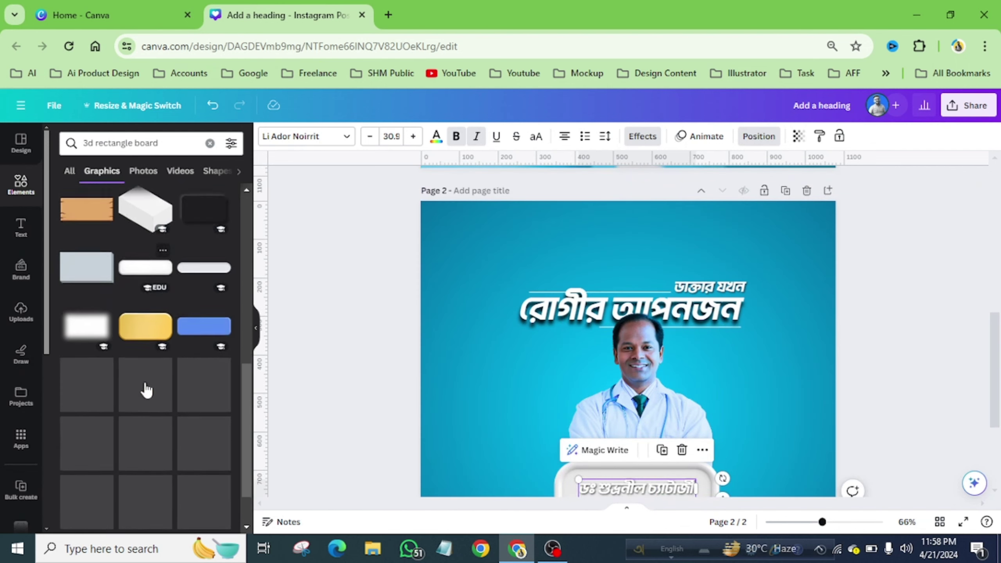
{"action": "scroll", "coordinate": [210, 485], "scroll_direction": "down", "scroll_amount": 3}
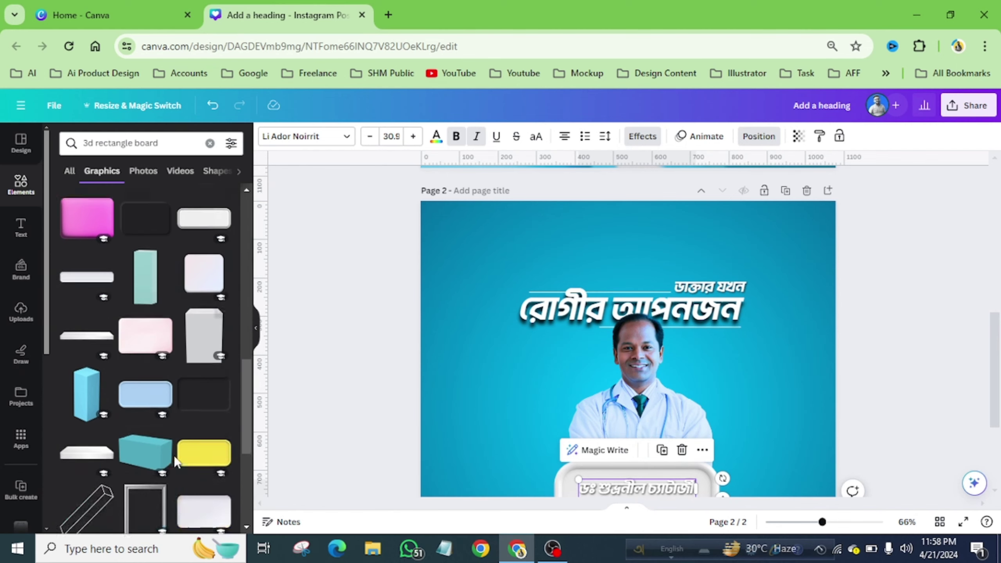
{"action": "left_click", "coordinate": [145, 349]}
- Delete the white board and move the light blue board into its place behind the doctor's name
{"action": "scroll", "coordinate": [780, 362], "scroll_direction": "down", "scroll_amount": 4}
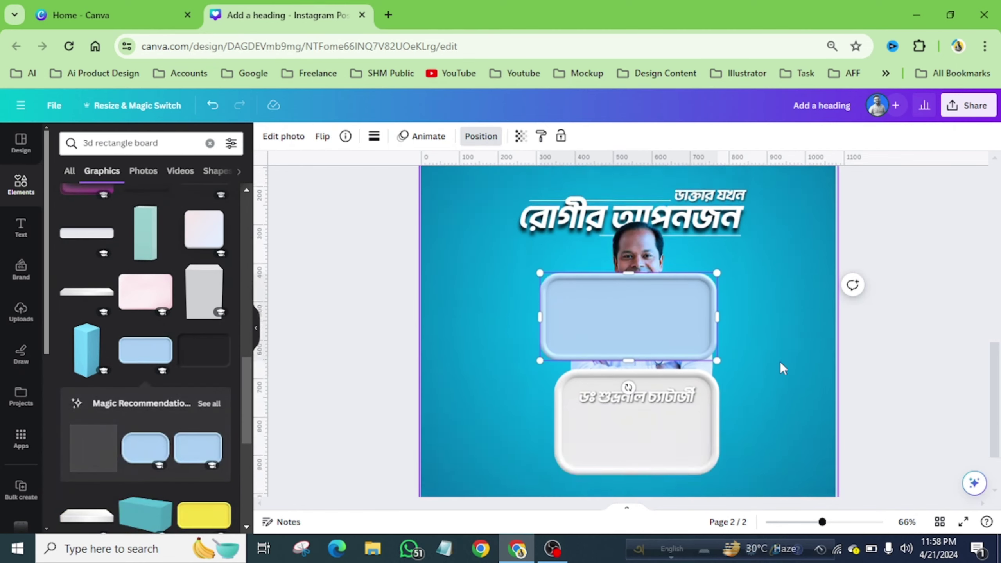
{"action": "left_click", "coordinate": [674, 378]}
{"action": "left_click", "coordinate": [645, 285]}
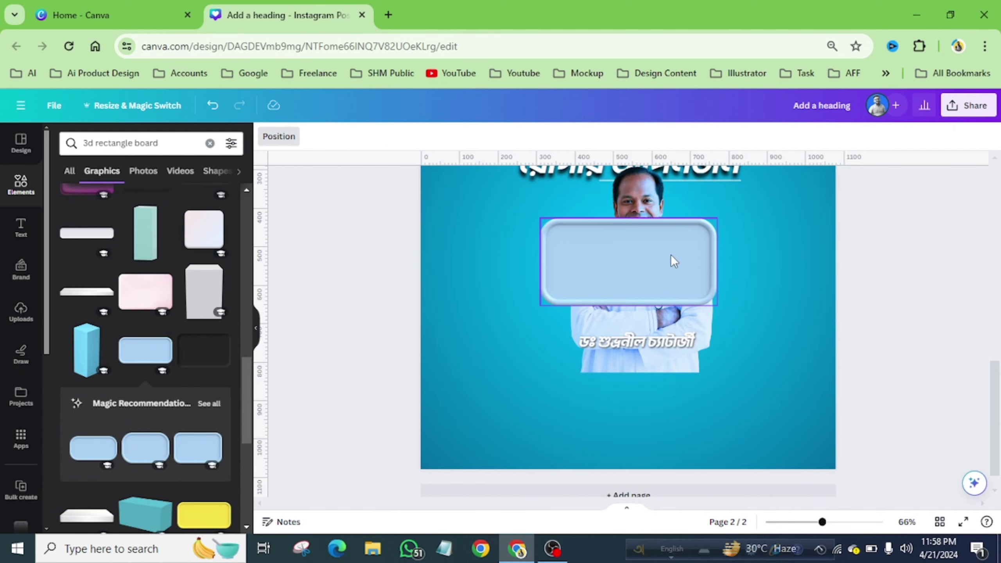
{"action": "left_click_drag", "start_coordinate": [671, 254], "coordinate": [678, 356]}
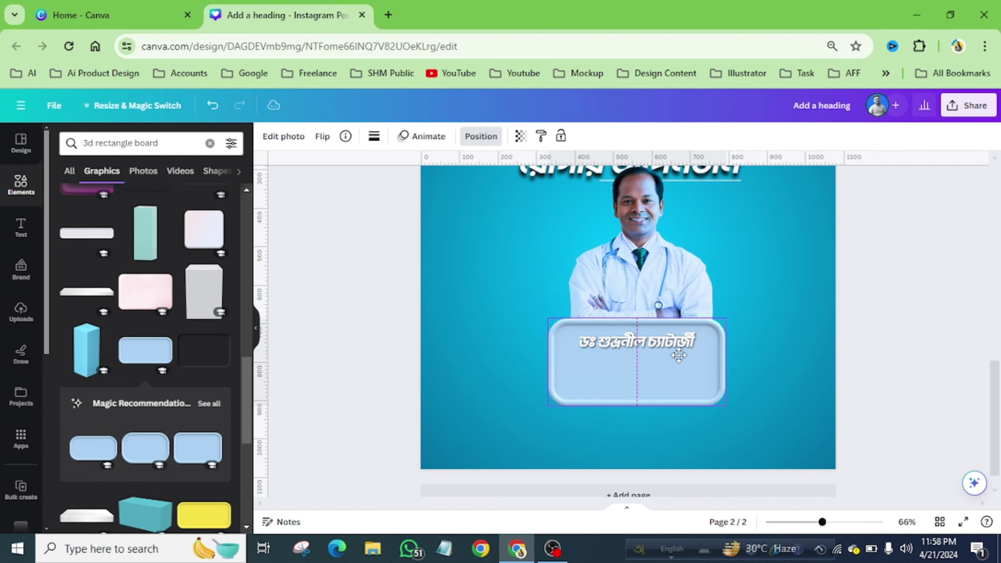
- Copy the qualifications text "MBBS , MD - Medicine, DM - Neurology (GOLD MEDALIST) DNB Neurology" from page 1 and place it on page 2's board
{"action": "scroll", "coordinate": [674, 353], "scroll_direction": "up", "scroll_amount": 5}
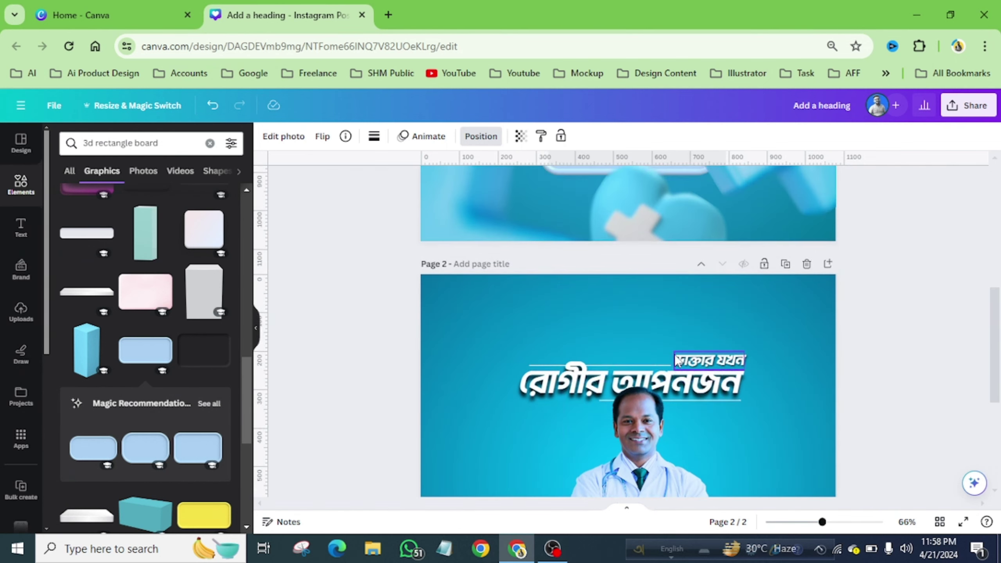
{"action": "scroll", "coordinate": [646, 321], "scroll_direction": "up", "scroll_amount": 4}
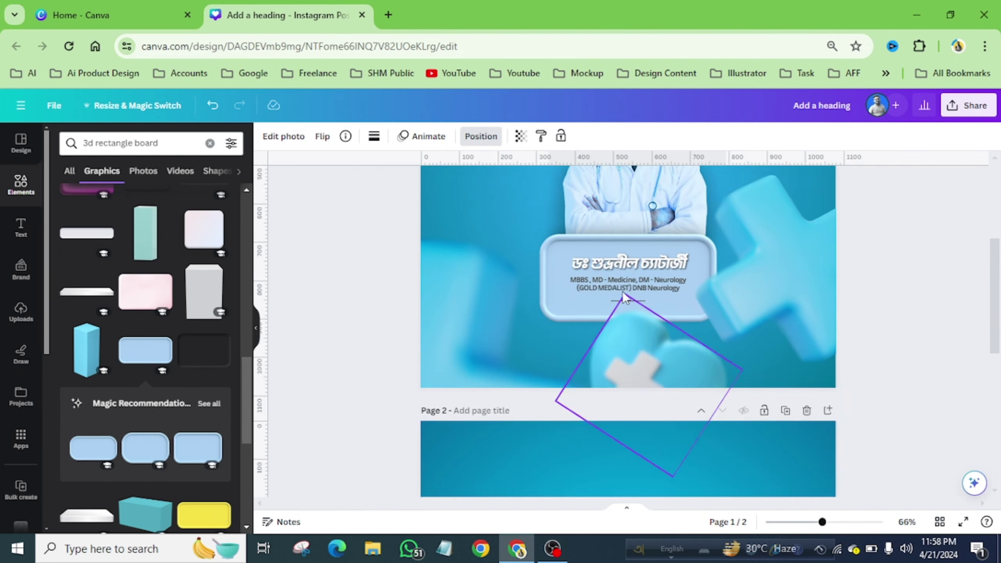
{"action": "double_click", "coordinate": [651, 283]}
{"action": "key", "text": "ctrl+c"}
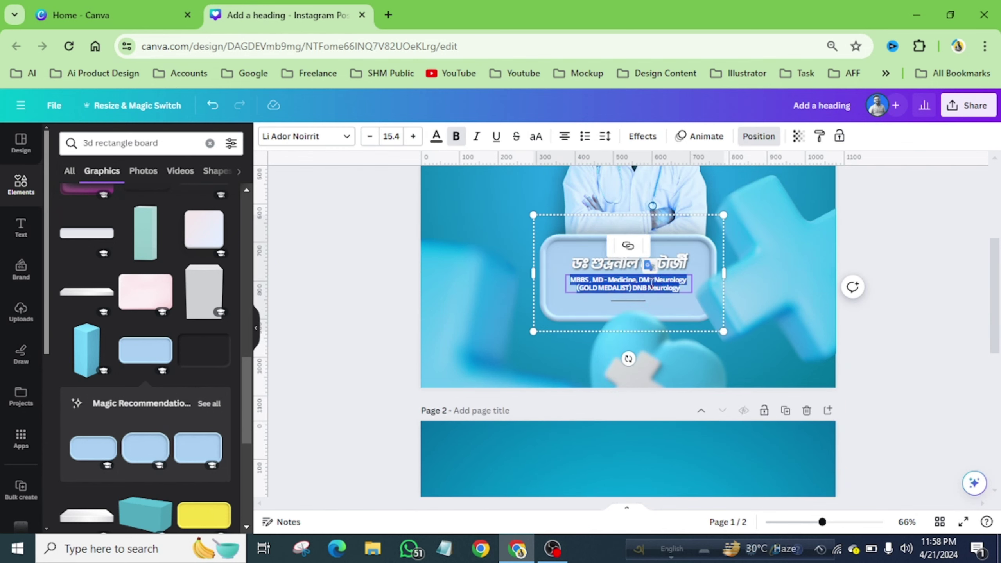
{"action": "scroll", "coordinate": [651, 283], "scroll_direction": "down", "scroll_amount": 10}
{"action": "left_click", "coordinate": [693, 352]}
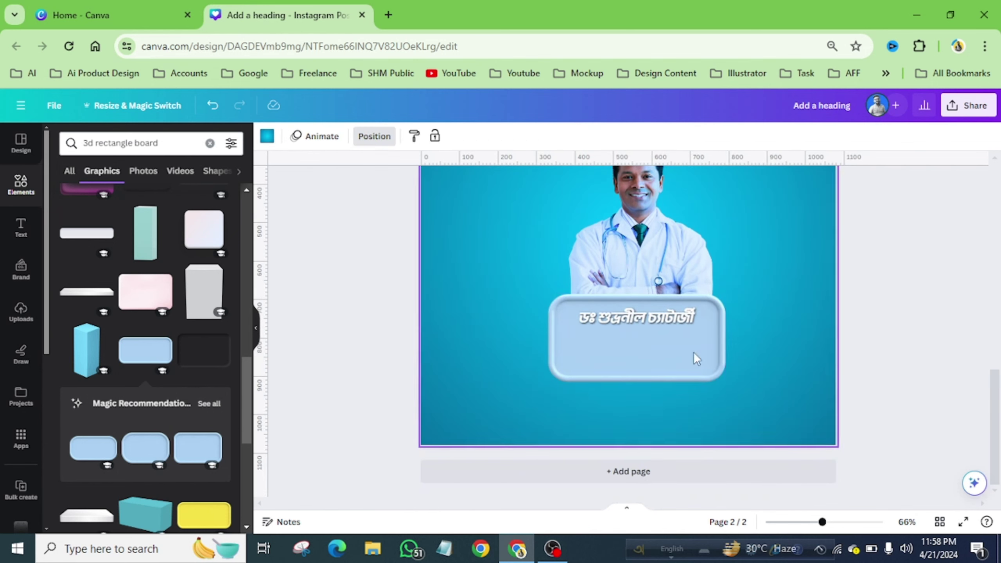
{"action": "key", "text": "ctrl+v"}
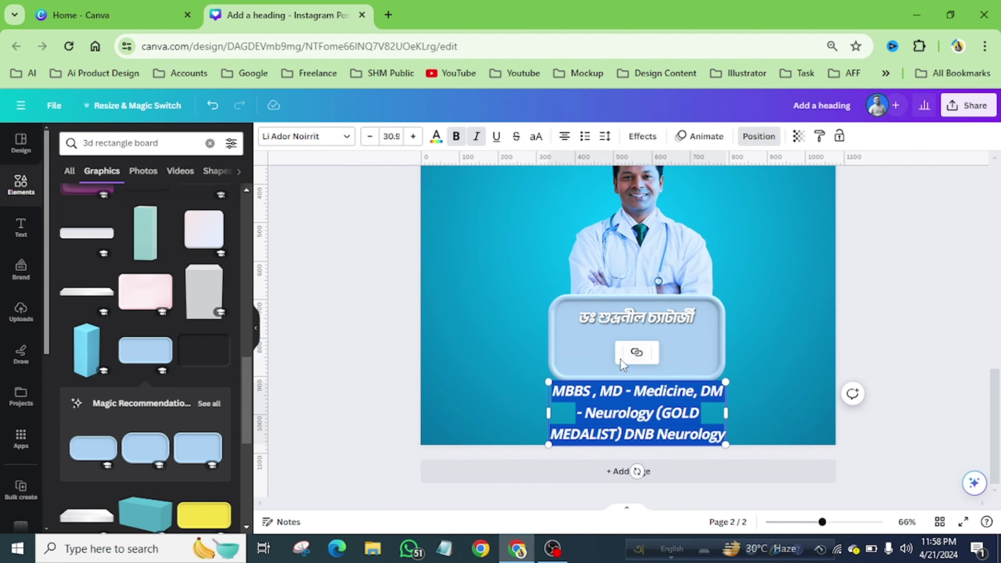
{"action": "left_click", "coordinate": [766, 392]}
{"action": "left_click_drag", "start_coordinate": [661, 412], "coordinate": [661, 347]}
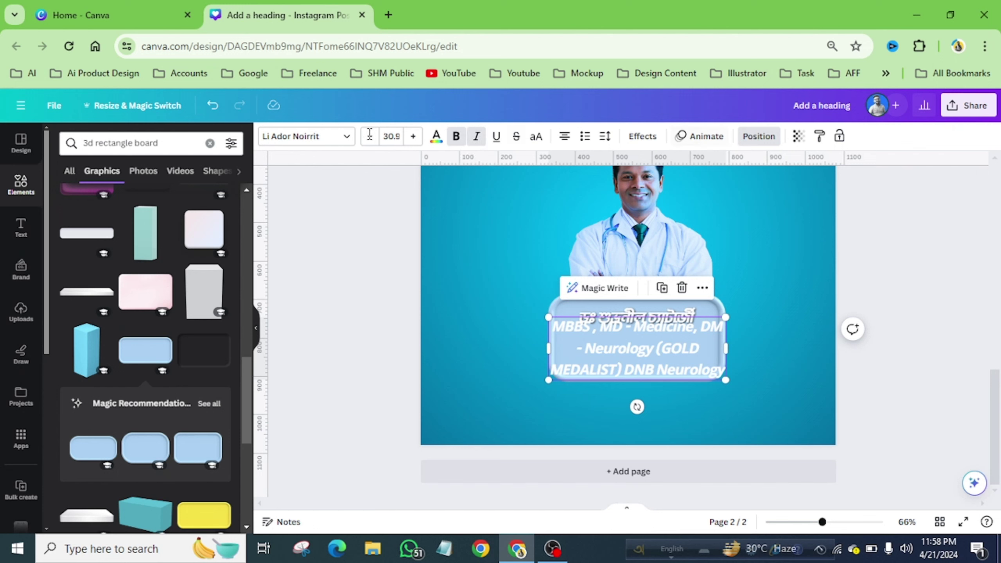
- Shrink the qualifications text to size 16.5, fit it on two lines below the doctor's name and colour it black (#000000)
{"action": "left_click", "coordinate": [436, 136]}
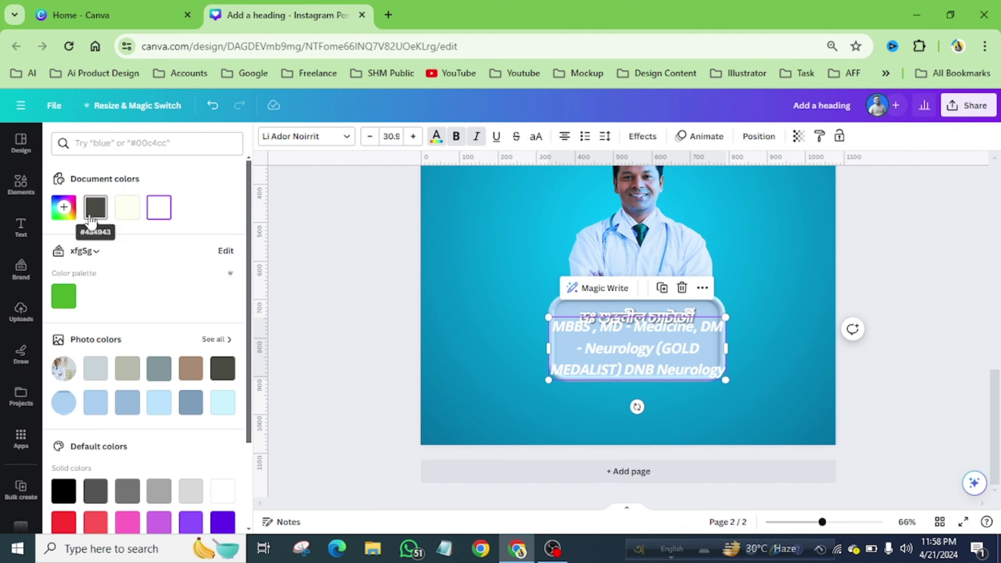
{"action": "left_click", "coordinate": [90, 221]}
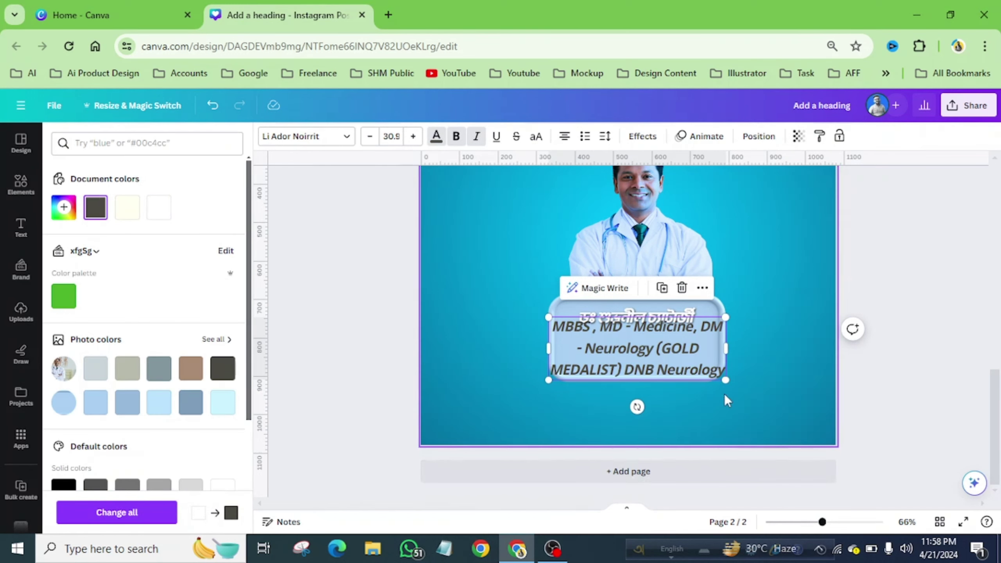
{"action": "left_click_drag", "start_coordinate": [724, 378], "coordinate": [659, 346]}
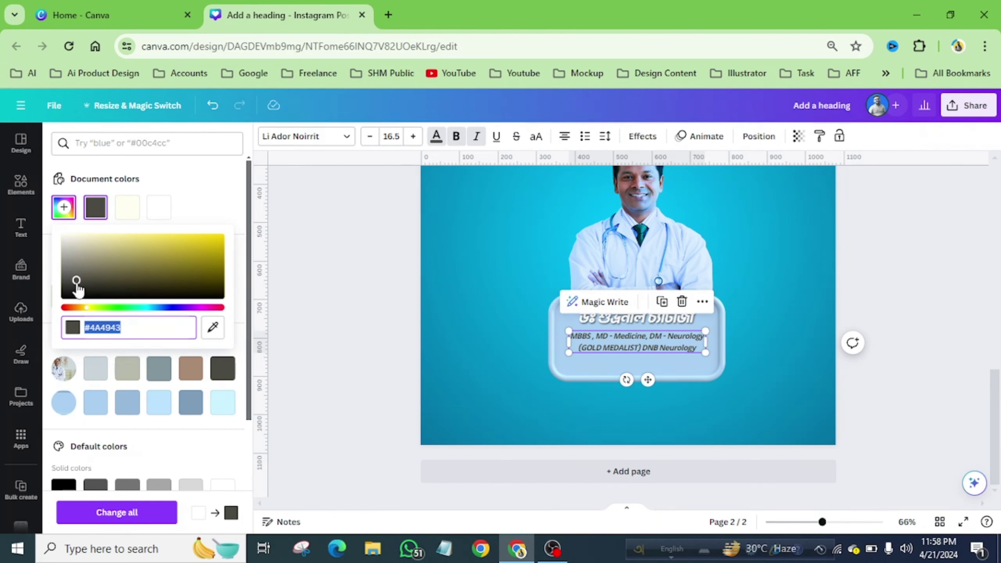
{"action": "left_click_drag", "start_coordinate": [78, 289], "coordinate": [57, 311]}
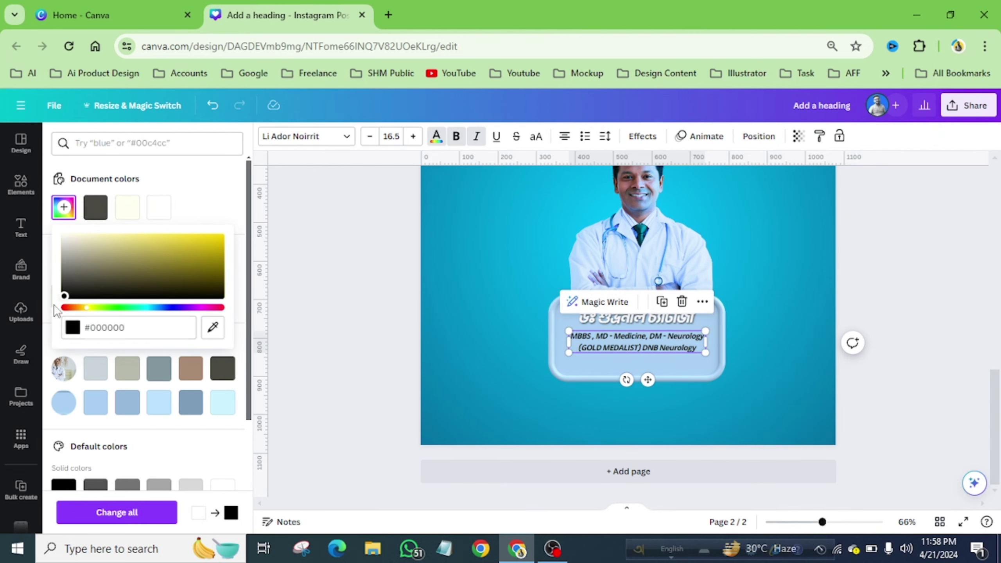
{"action": "left_click", "coordinate": [747, 363]}
- Review the name board design on page 1 and search the graphics library for "shadow"
{"action": "scroll", "coordinate": [734, 381], "scroll_direction": "up", "scroll_amount": 10}
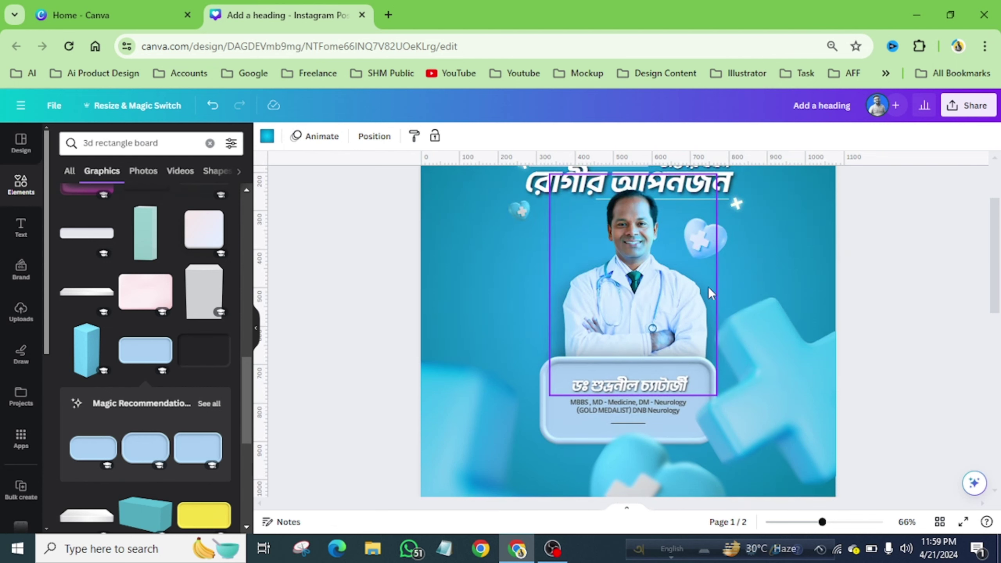
{"action": "scroll", "coordinate": [733, 460], "scroll_direction": "down", "scroll_amount": 9}
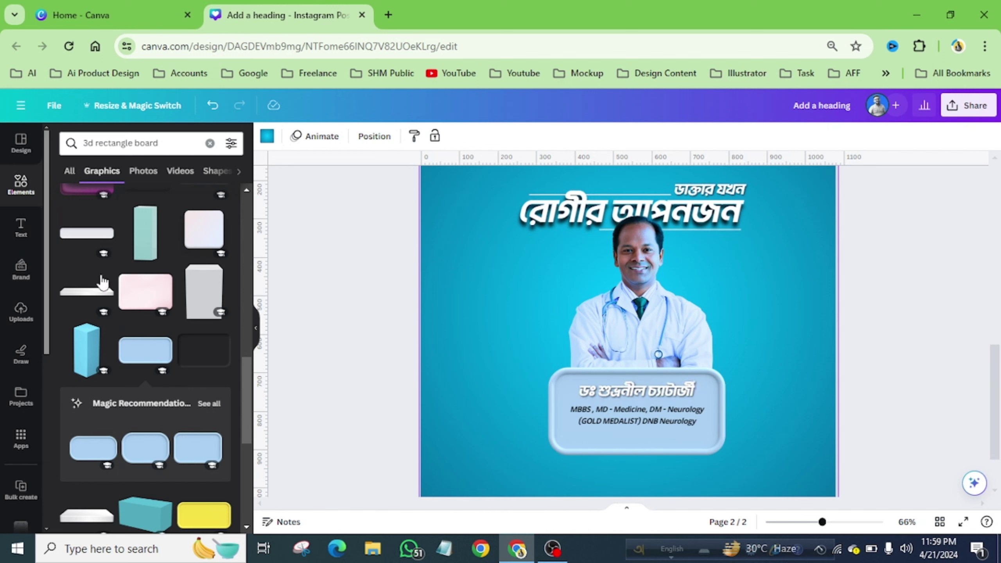
{"action": "left_click", "coordinate": [209, 143]}
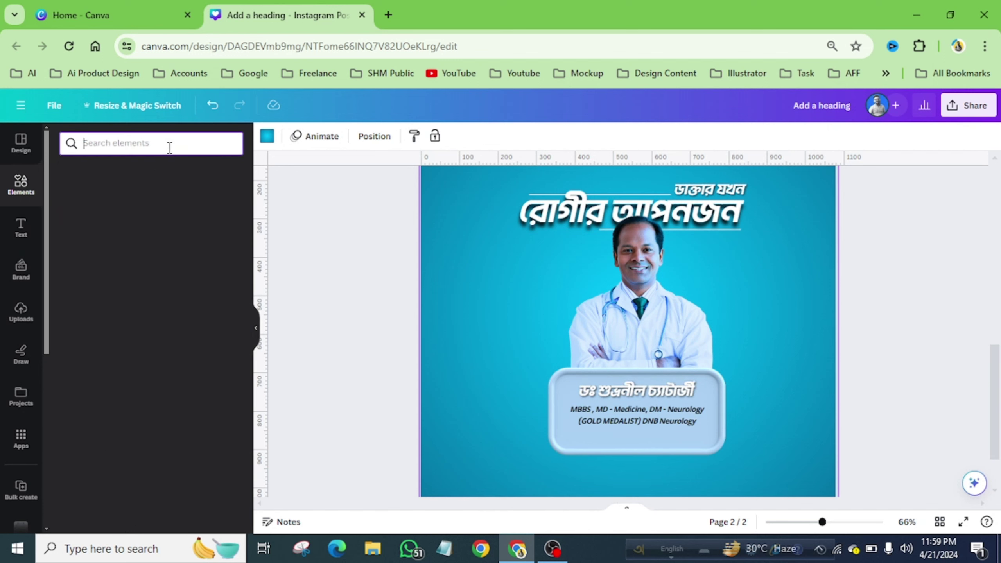
{"action": "type", "text": "shadow"}
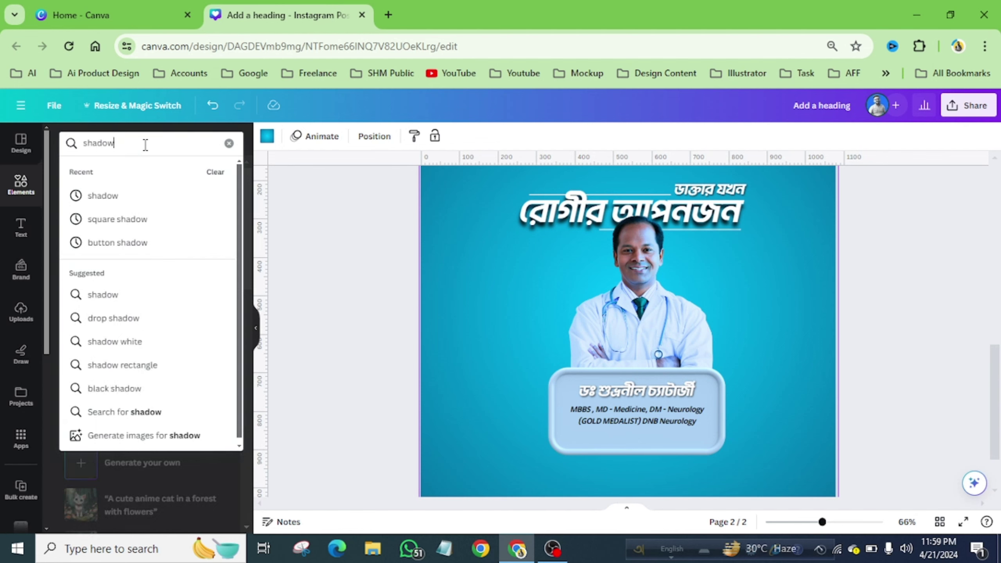
{"action": "key", "text": "Return"}
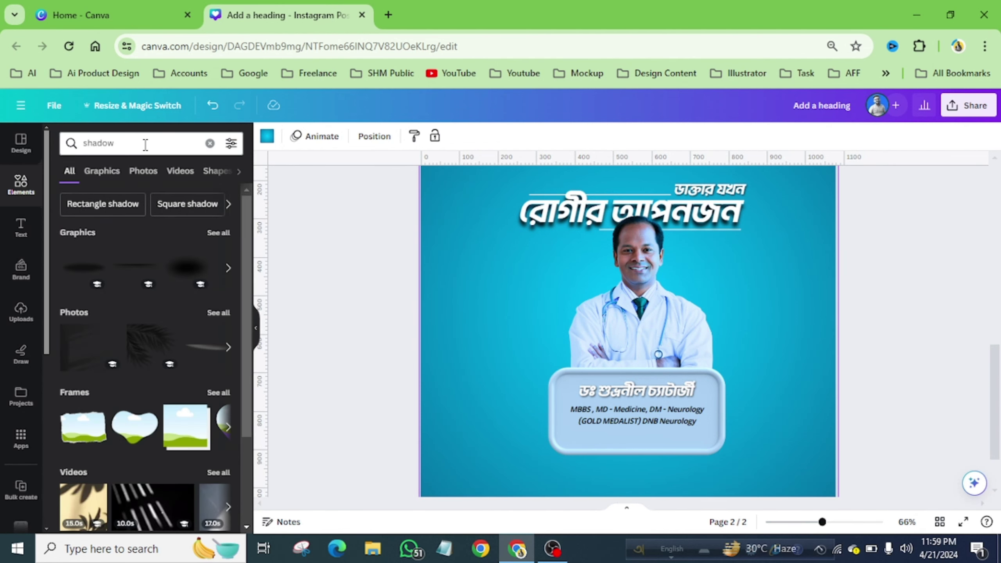
{"action": "left_click", "coordinate": [110, 174]}
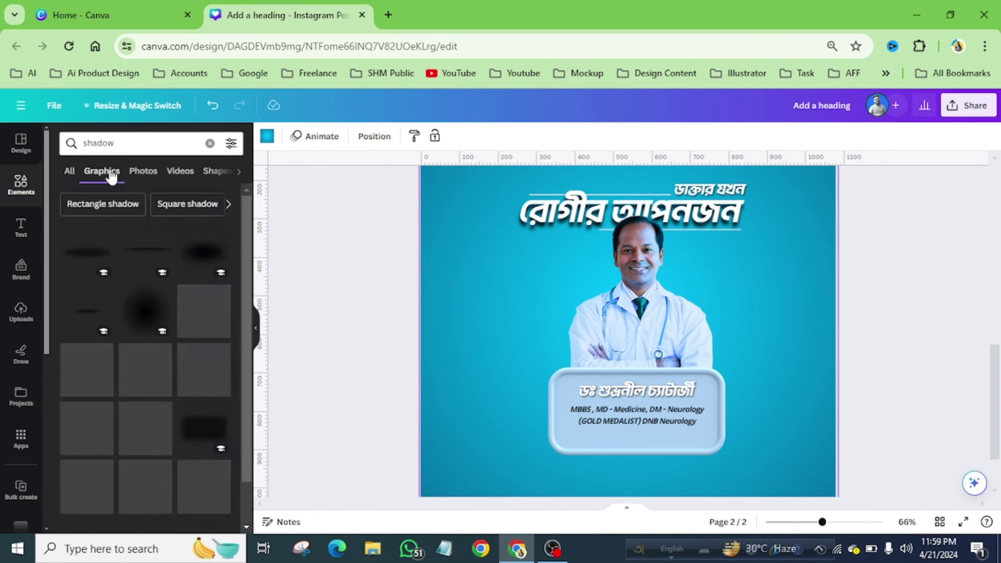
- Add the blurred black rectangular shadow to page 2, shrink it to about 479 px wide and place it over the name board
{"action": "scroll", "coordinate": [154, 413], "scroll_direction": "down", "scroll_amount": 5}
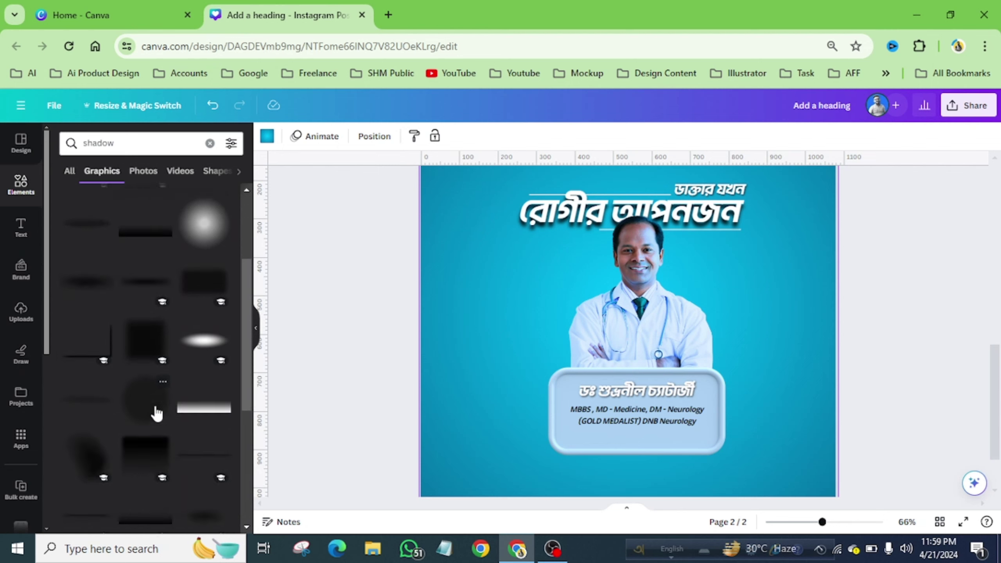
{"action": "scroll", "coordinate": [156, 411], "scroll_direction": "down", "scroll_amount": 4}
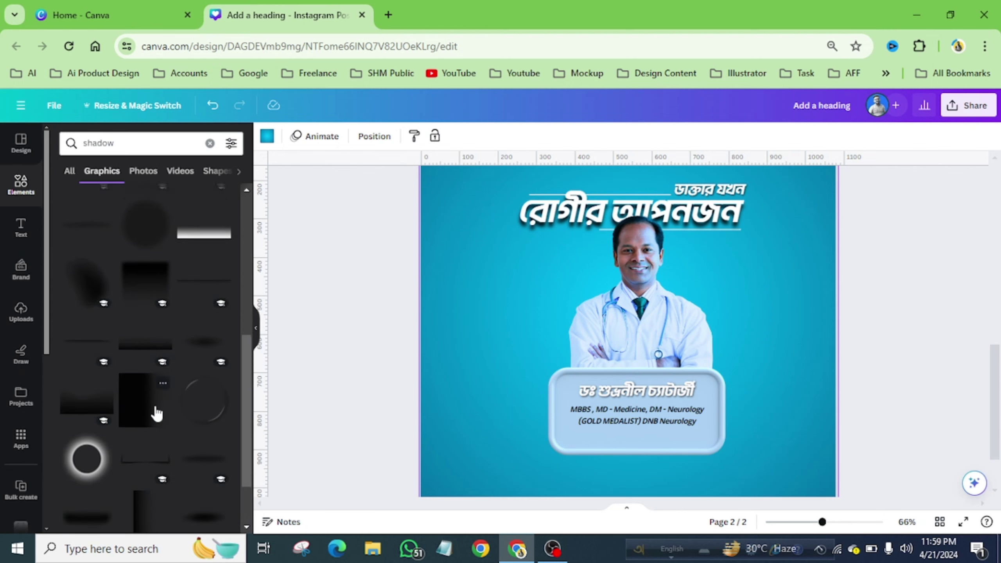
{"action": "scroll", "coordinate": [156, 412], "scroll_direction": "down", "scroll_amount": 5}
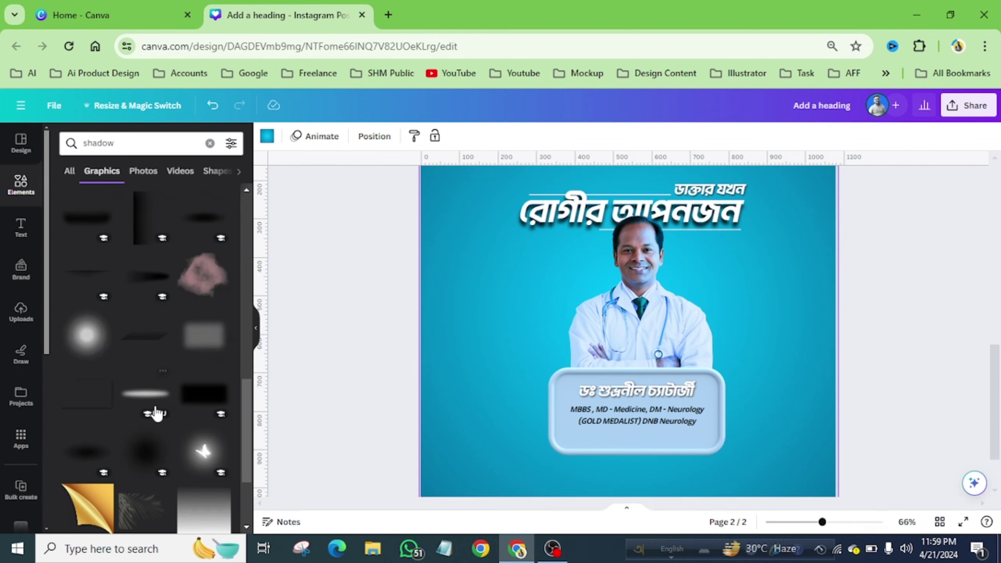
{"action": "scroll", "coordinate": [156, 413], "scroll_direction": "down", "scroll_amount": 3}
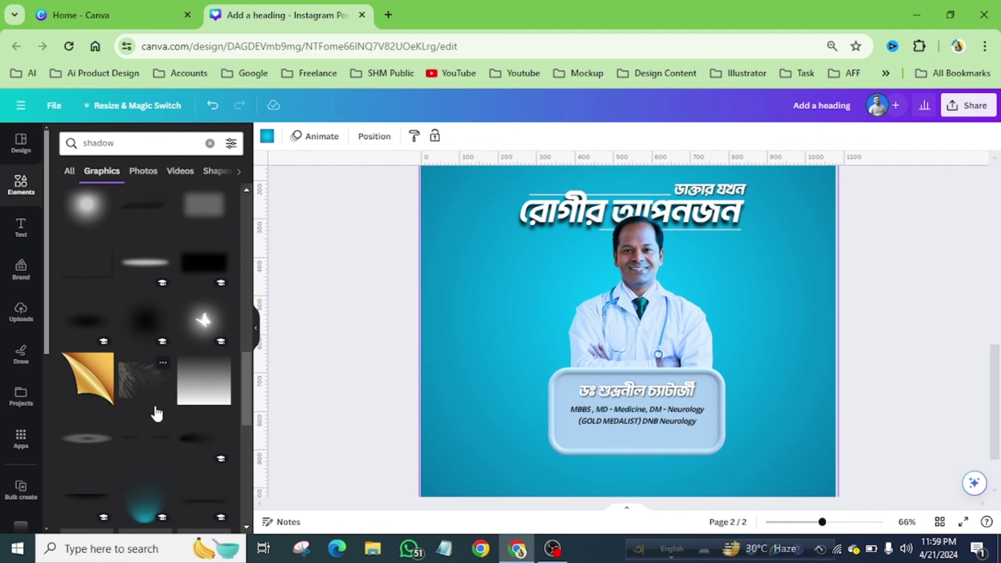
{"action": "scroll", "coordinate": [156, 412], "scroll_direction": "up", "scroll_amount": 2}
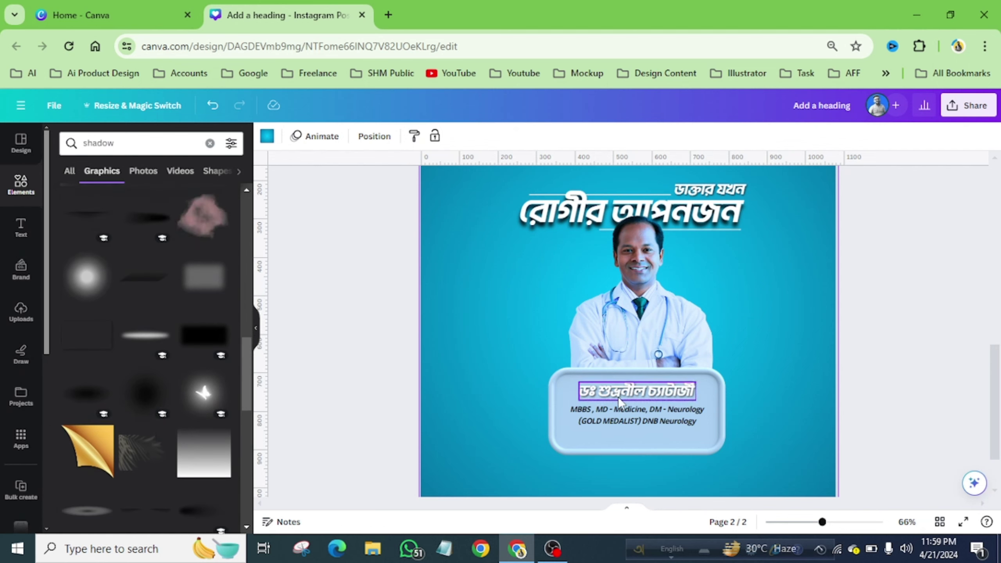
{"action": "left_click", "coordinate": [202, 346]}
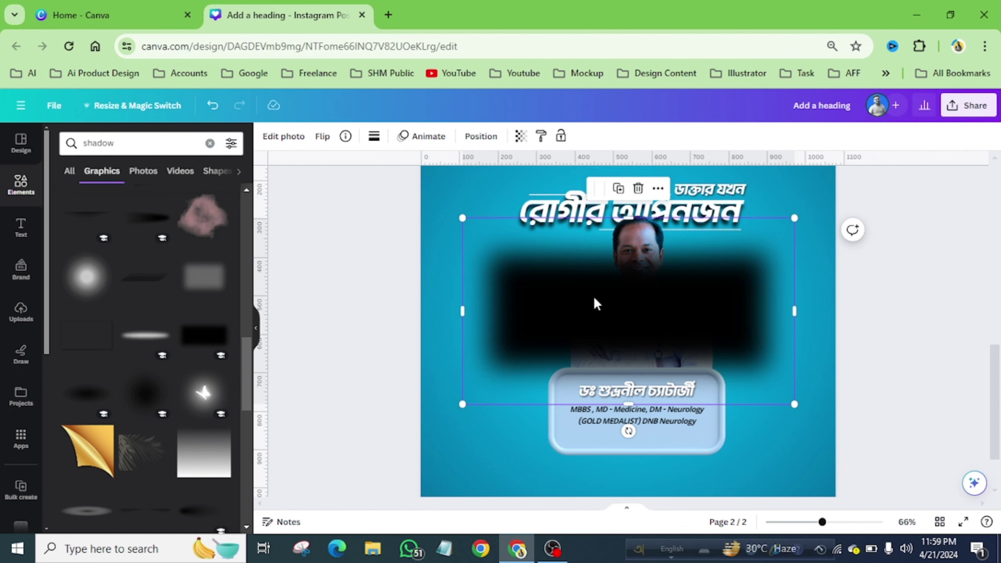
{"action": "left_click_drag", "start_coordinate": [793, 217], "coordinate": [646, 300]}
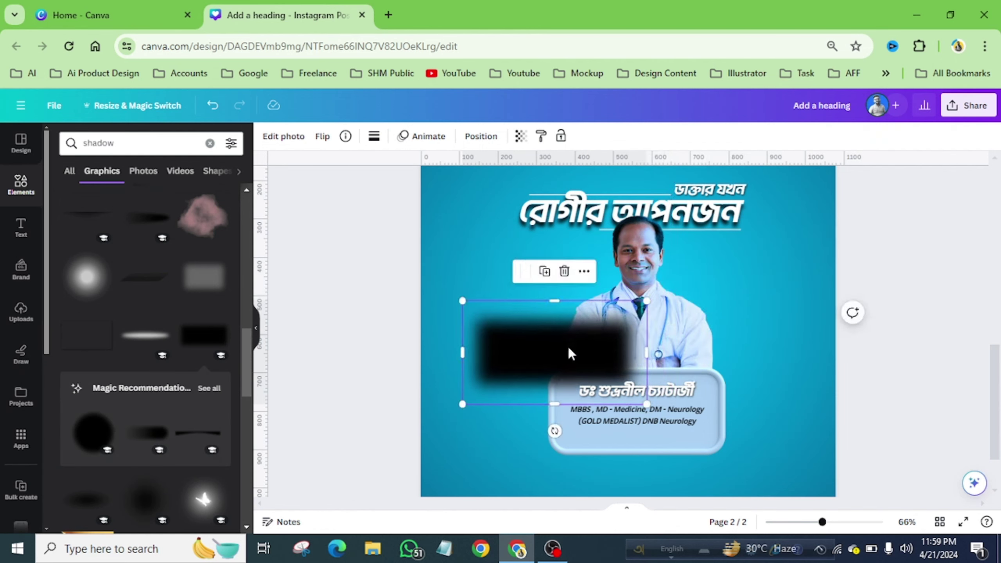
{"action": "left_click_drag", "start_coordinate": [568, 345], "coordinate": [644, 396]}
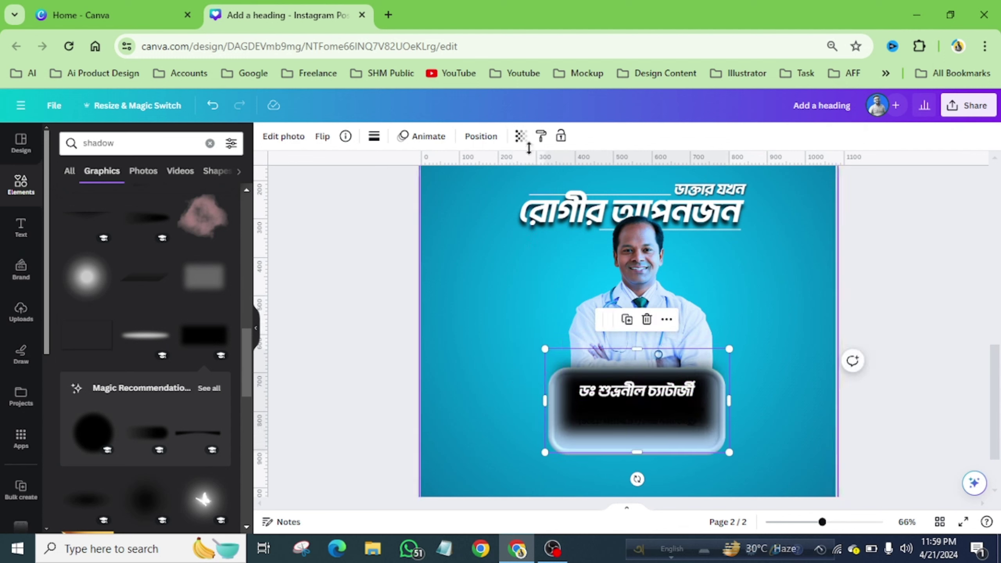
- Set the rectangular shadow's transparency to 46, nudge it slightly up and send it behind the name board
{"action": "left_click", "coordinate": [520, 136]}
{"action": "left_click_drag", "start_coordinate": [455, 185], "coordinate": [463, 206]}
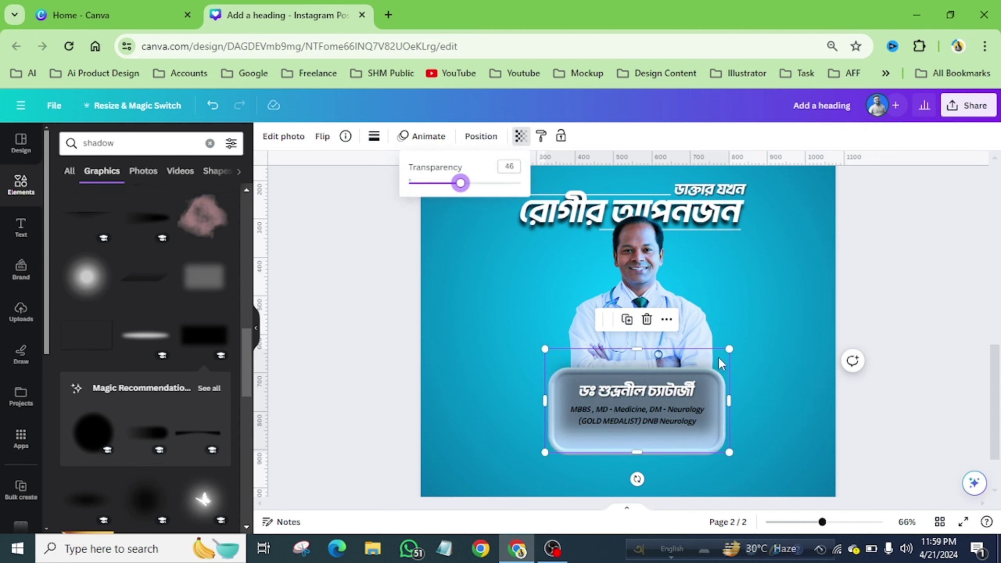
{"action": "left_click_drag", "start_coordinate": [718, 356], "coordinate": [718, 352]}
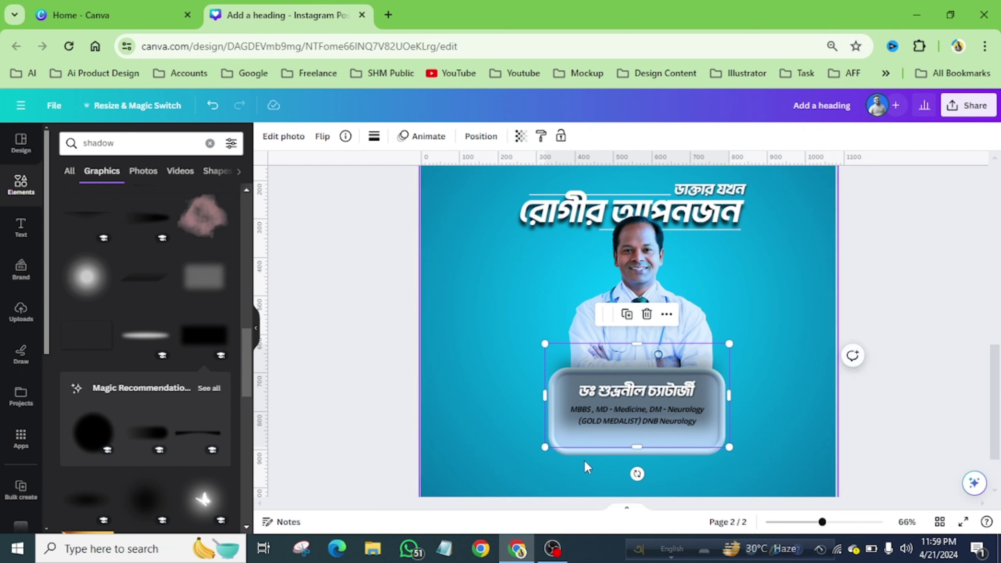
{"action": "left_click", "coordinate": [481, 136]}
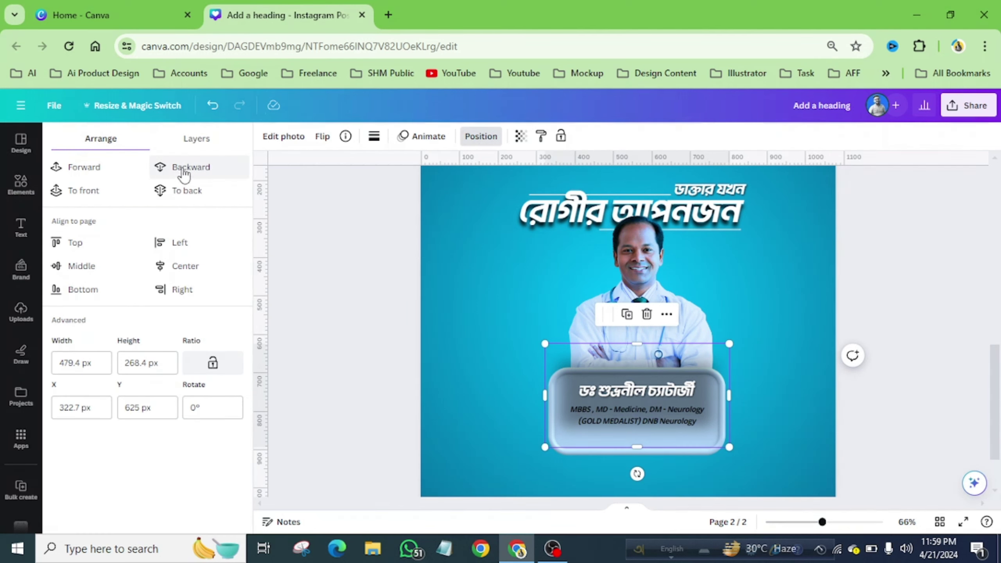
{"action": "left_click", "coordinate": [184, 174]}
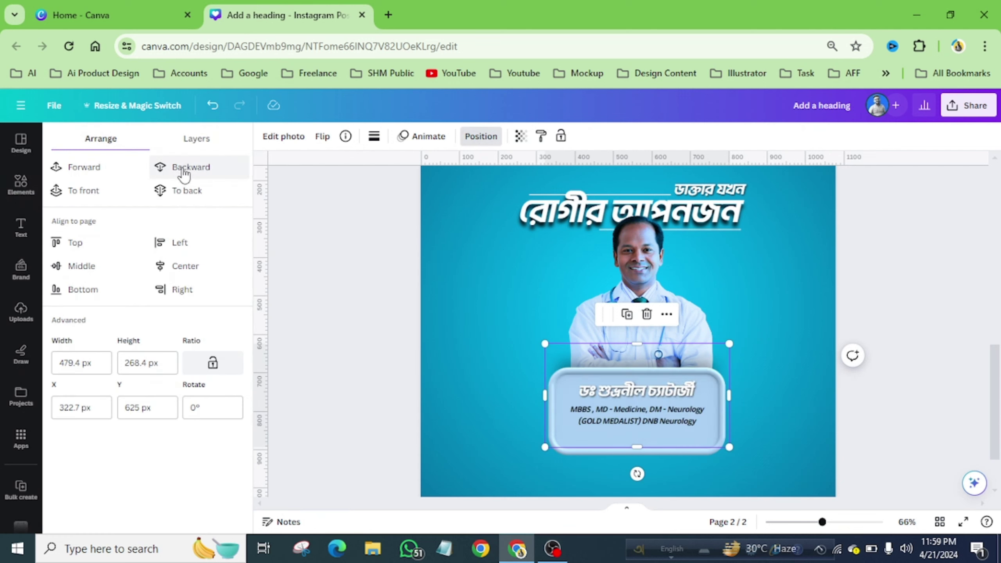
{"action": "left_click", "coordinate": [789, 337]}
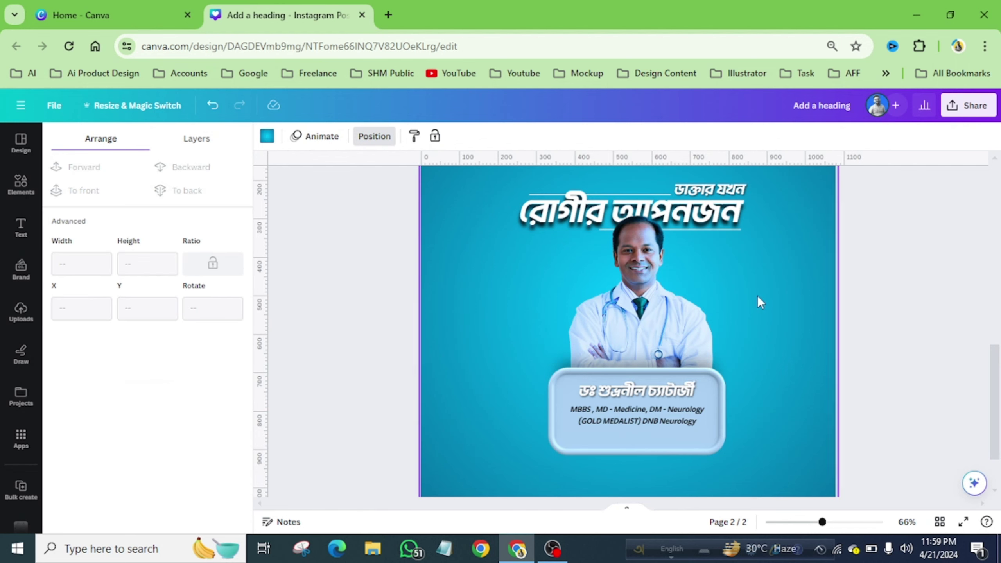
- Search the graphics for "shadow" again and add the soft black oval shadow to page 2
{"action": "left_click", "coordinate": [21, 185]}
{"action": "left_click", "coordinate": [105, 151]}
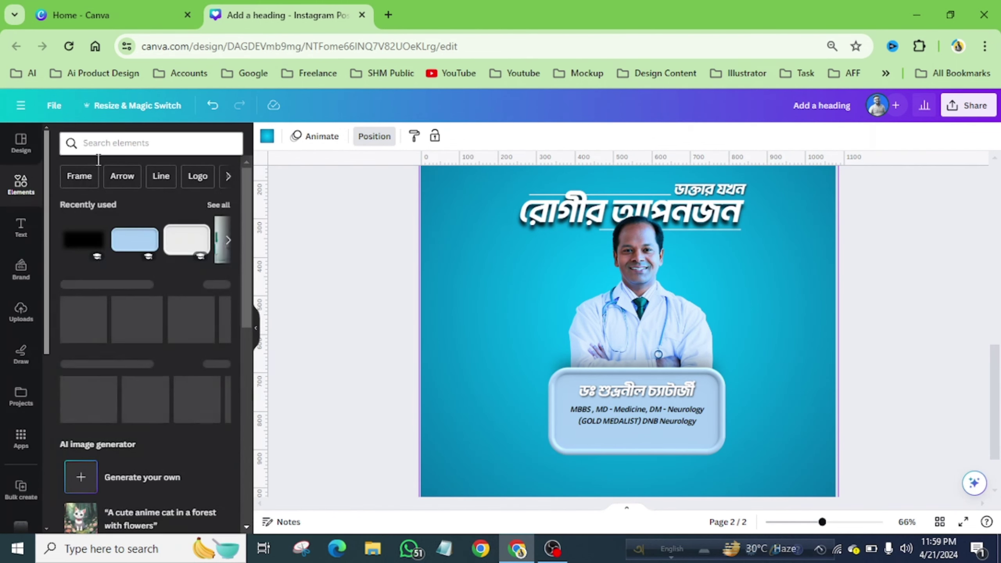
{"action": "left_click", "coordinate": [93, 195]}
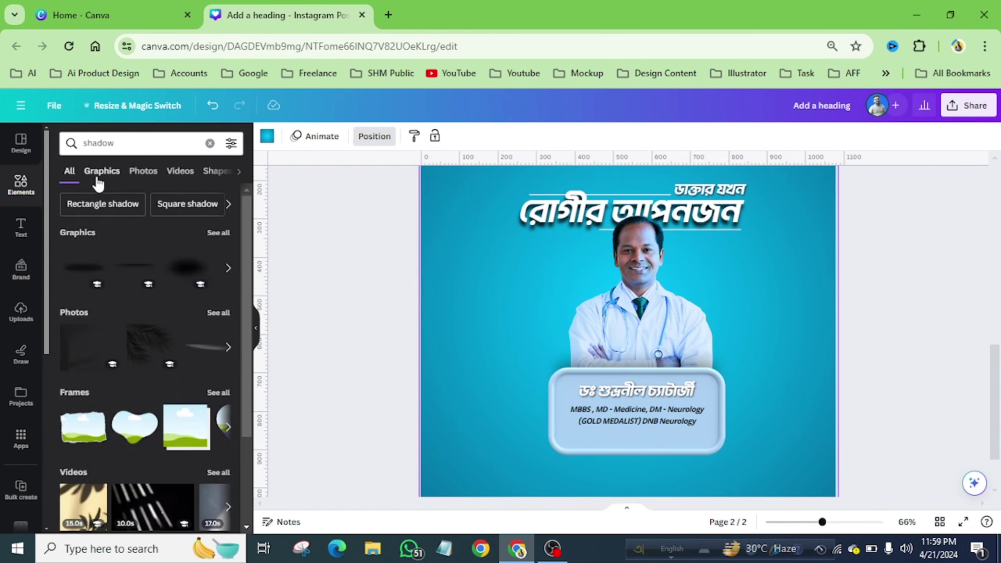
{"action": "left_click", "coordinate": [98, 184]}
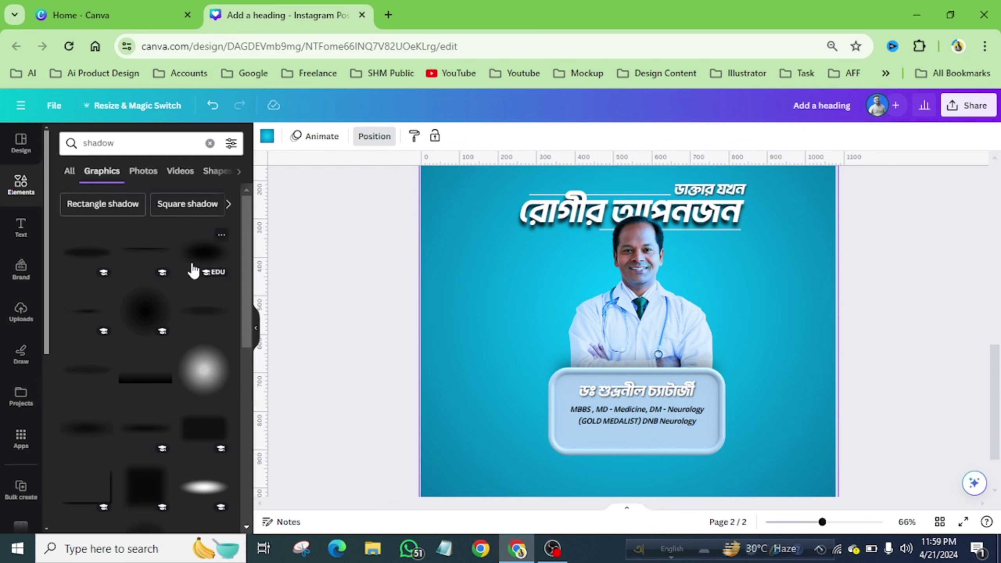
{"action": "left_click", "coordinate": [198, 253]}
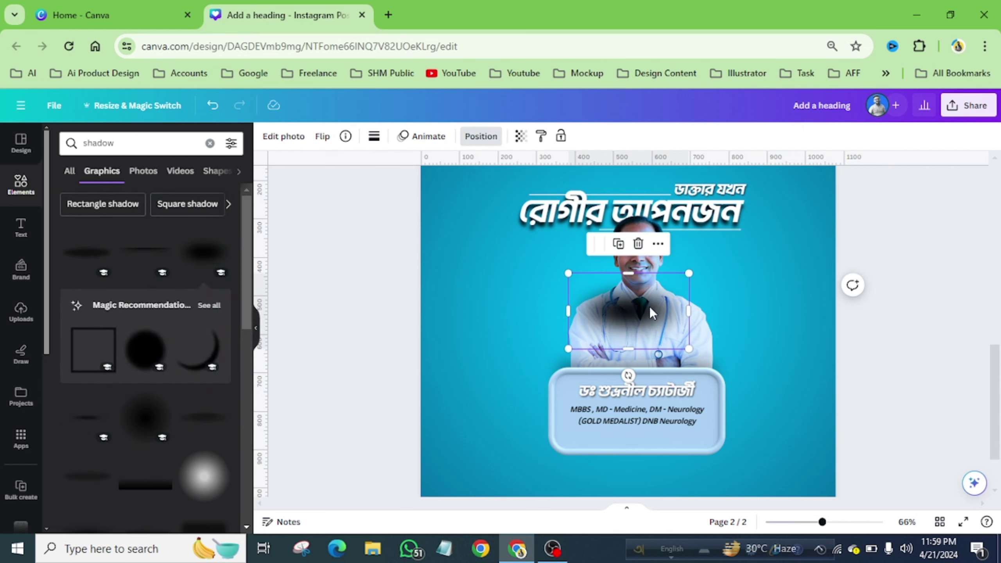
- Tilt the oval shadow along the doctor's left-hand shoulder in the image and place an oppositely tilted copy along the other shoulder
{"action": "scroll", "coordinate": [649, 306], "scroll_direction": "up", "scroll_amount": 5}
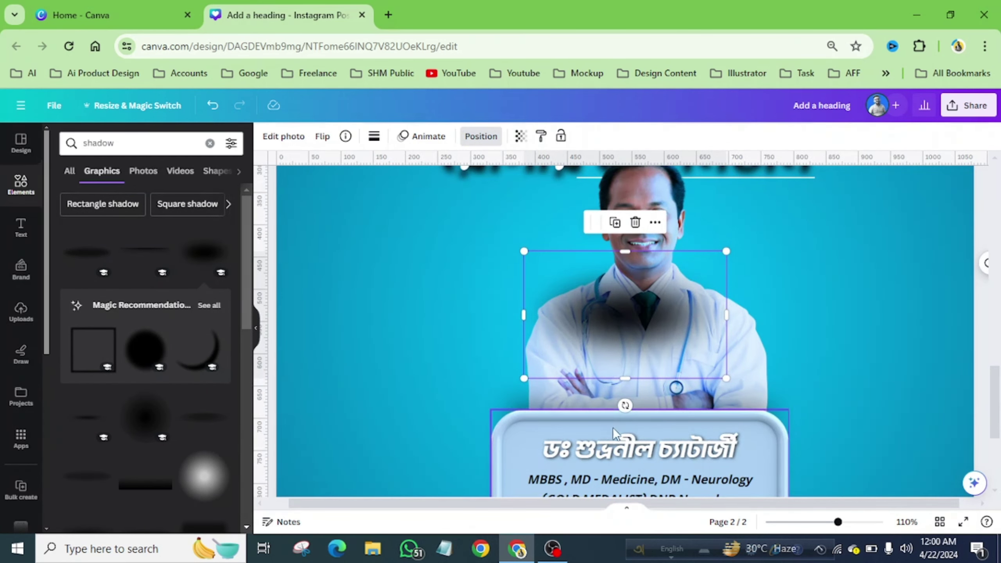
{"action": "left_click_drag", "start_coordinate": [622, 406], "coordinate": [650, 402]}
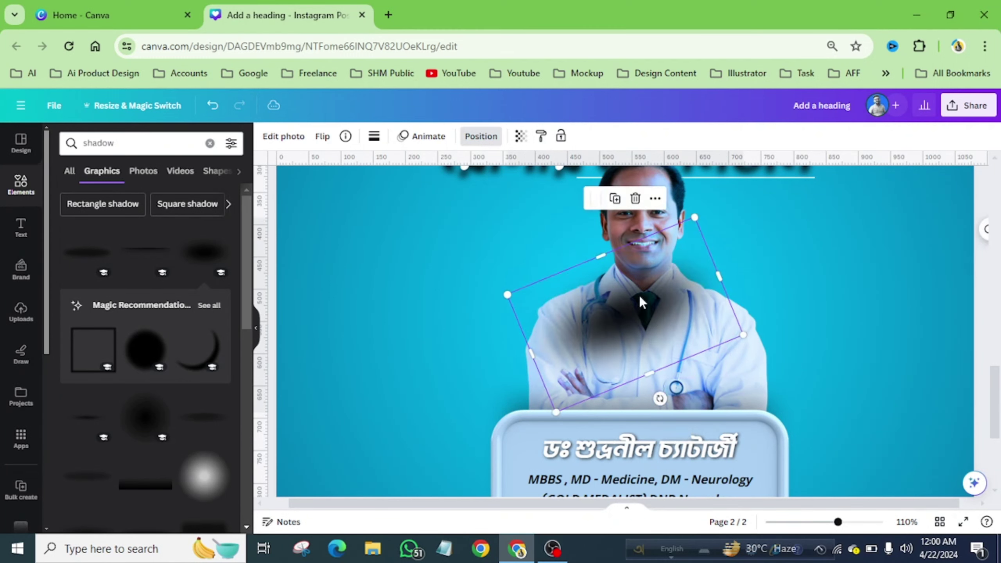
{"action": "left_click_drag", "start_coordinate": [637, 293], "coordinate": [611, 296]}
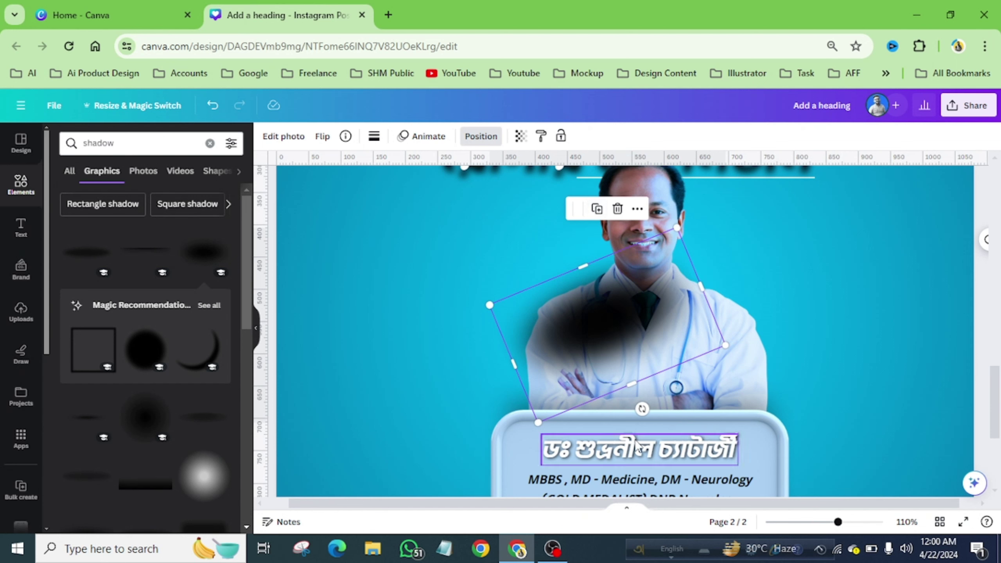
{"action": "left_click_drag", "start_coordinate": [642, 409], "coordinate": [581, 404]}
{"action": "left_click_drag", "start_coordinate": [598, 340], "coordinate": [688, 319]}
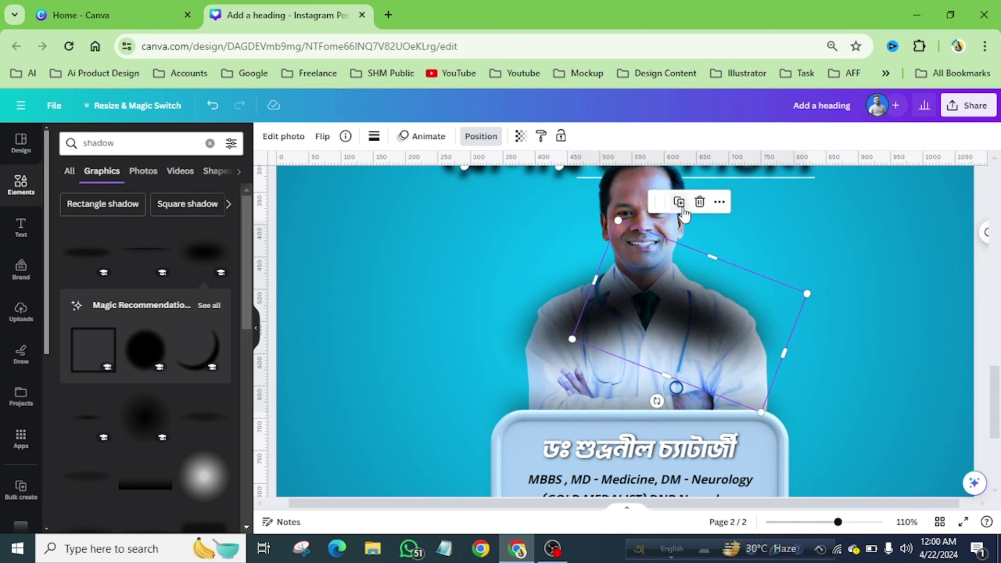
- Duplicate the oval shadow, turn it upright and shrink it along the doctor's right-hand arm in the image, and copy it onto the opposite arm
{"action": "left_click_drag", "start_coordinate": [622, 254], "coordinate": [716, 255]}
{"action": "left_click_drag", "start_coordinate": [833, 350], "coordinate": [817, 371]}
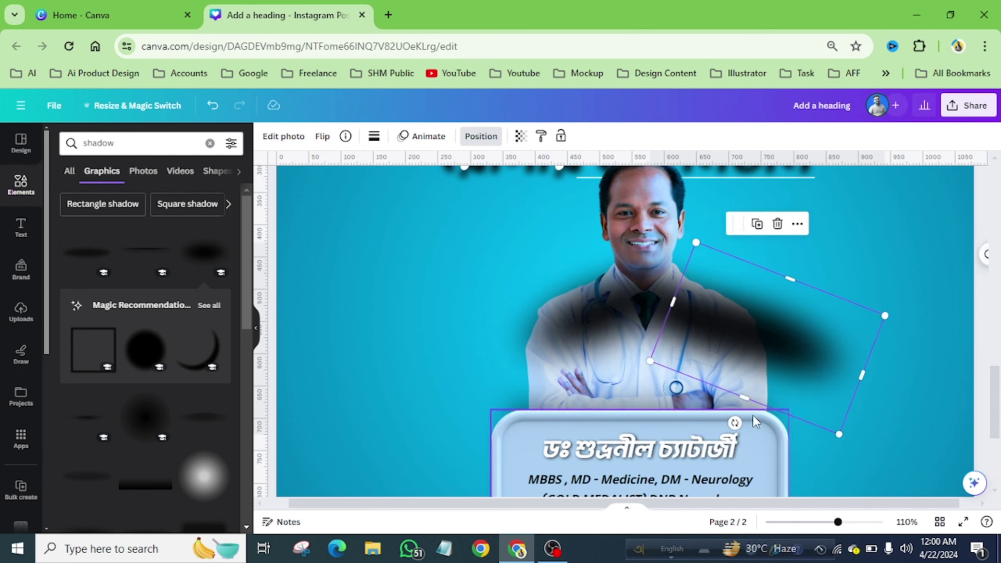
{"action": "left_click_drag", "start_coordinate": [735, 422], "coordinate": [669, 339]}
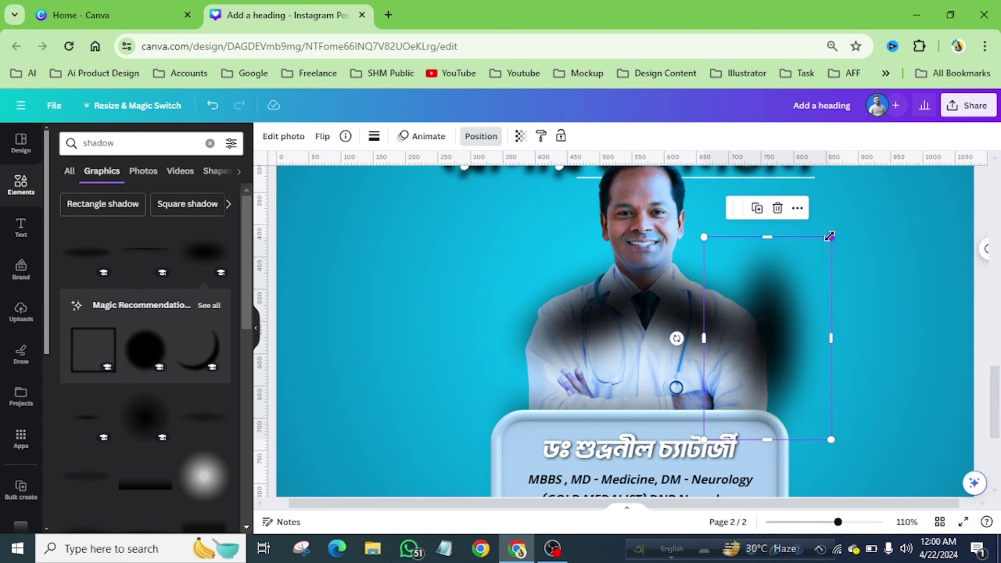
{"action": "left_click_drag", "start_coordinate": [830, 235], "coordinate": [791, 311]}
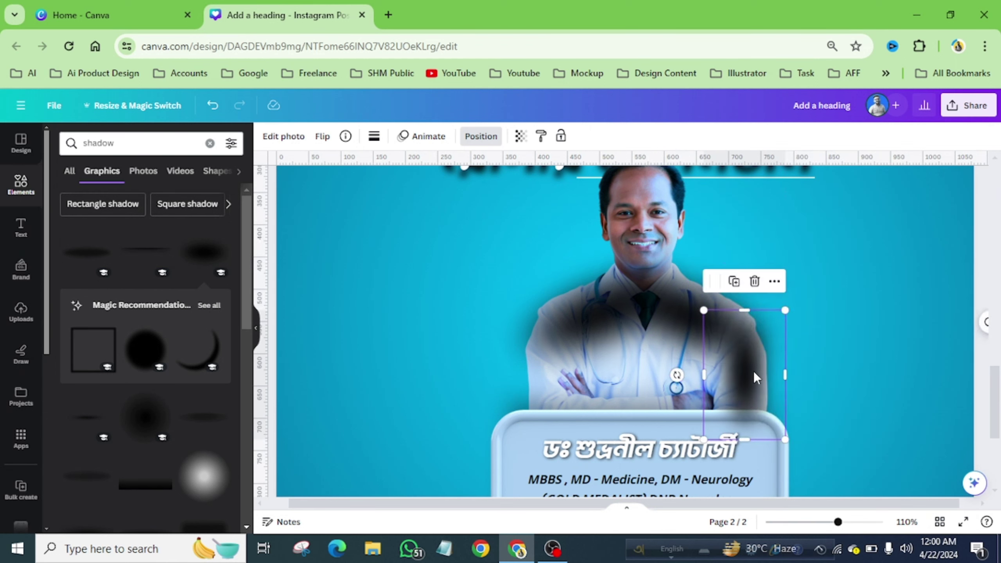
{"action": "left_click_drag", "start_coordinate": [751, 371], "coordinate": [551, 371], "text": "alt"}
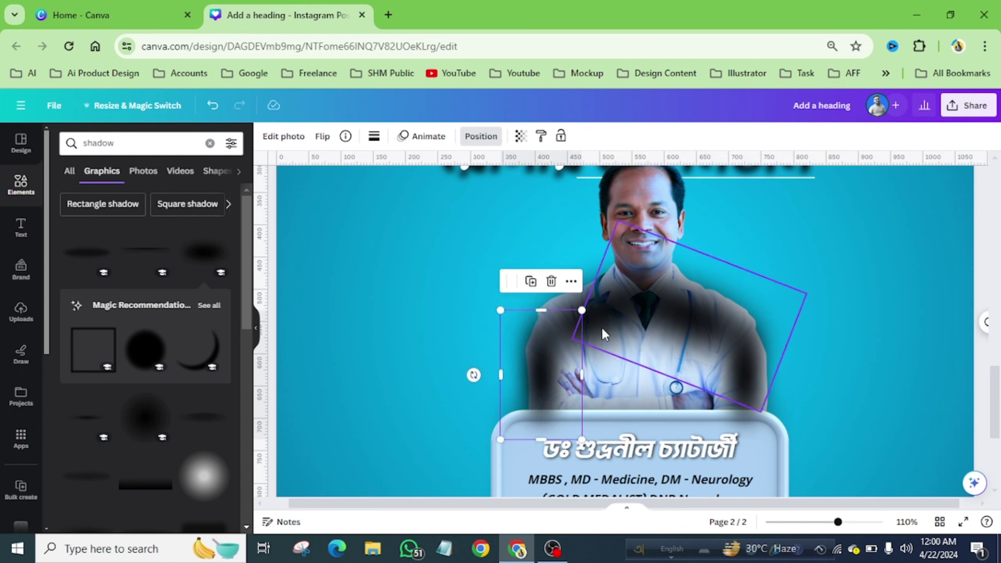
- Group the four oval shadows around the doctor's shoulders and arms and send the group backward behind the doctor cutout
{"action": "left_click", "coordinate": [587, 284], "text": "shift"}
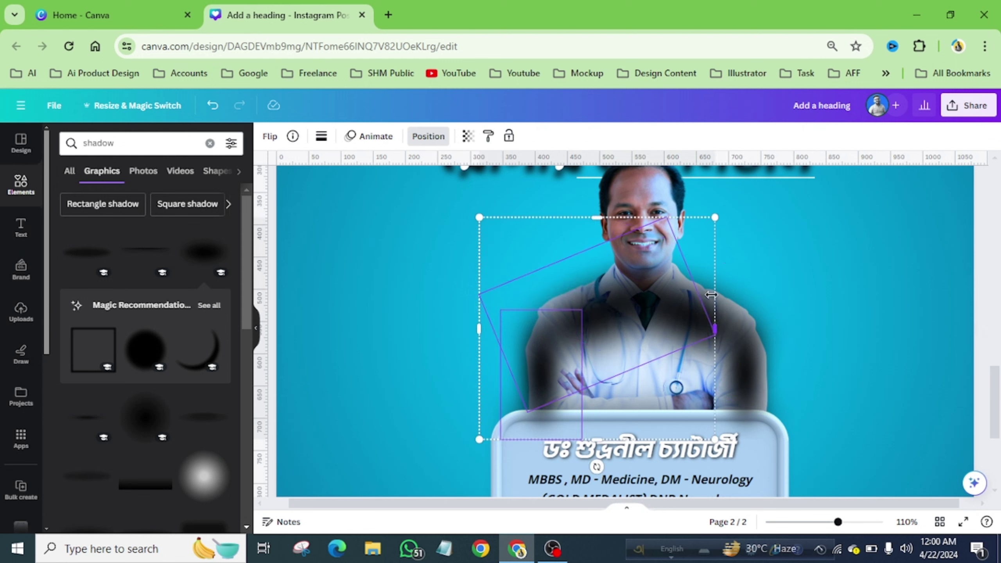
{"action": "left_click", "coordinate": [723, 294], "text": "shift"}
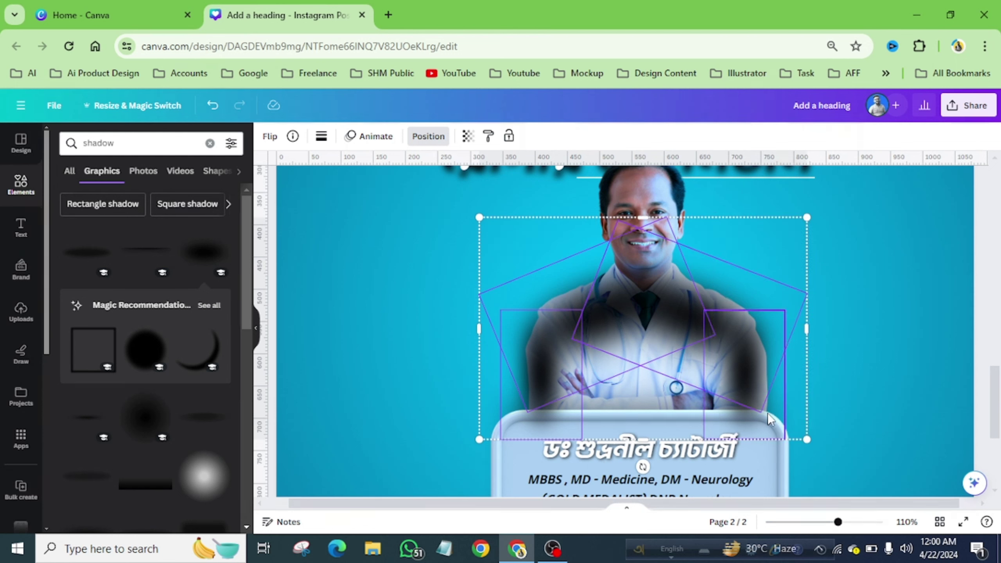
{"action": "left_click", "coordinate": [619, 189]}
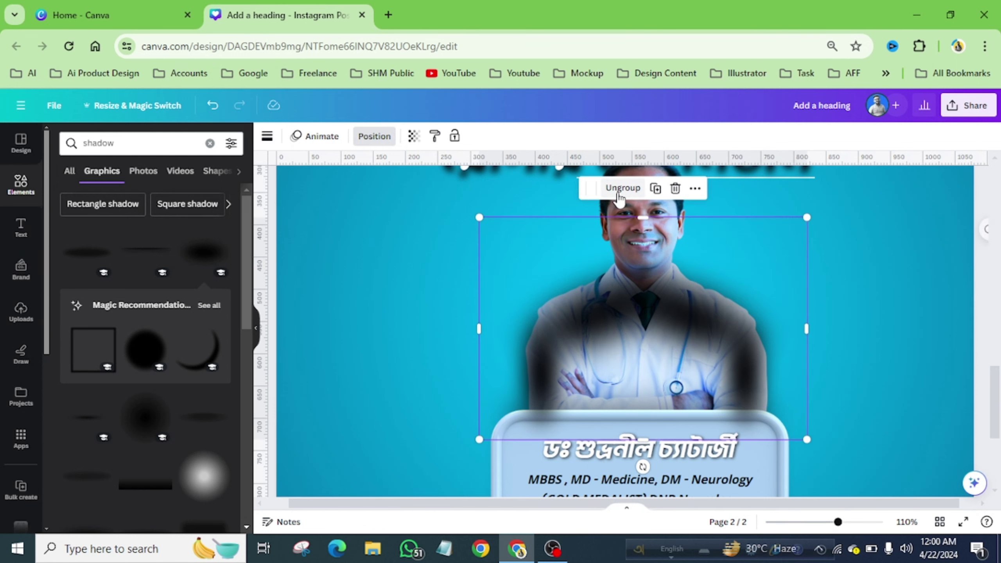
{"action": "left_click", "coordinate": [371, 140]}
{"action": "left_click", "coordinate": [192, 169]}
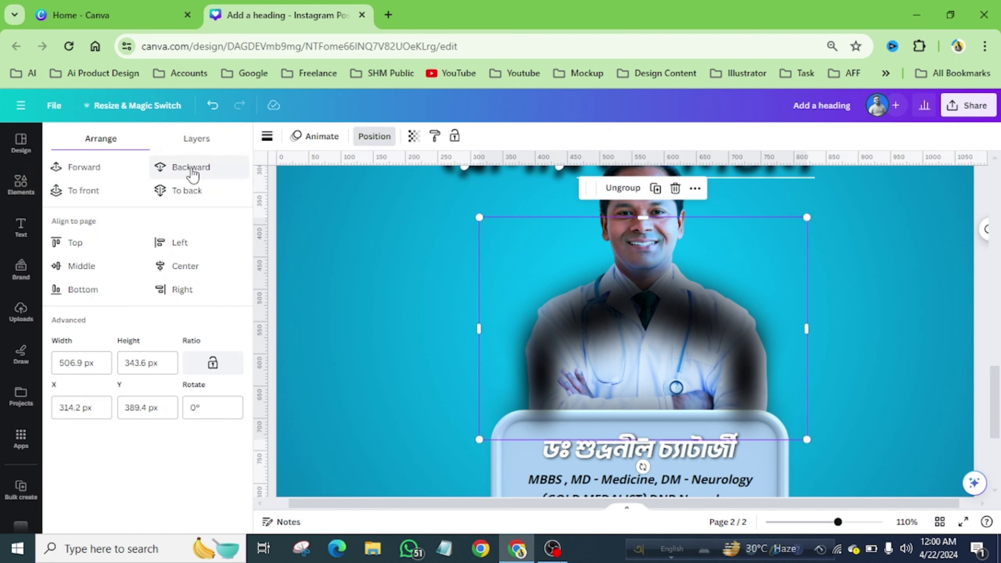
{"action": "left_click", "coordinate": [191, 169]}
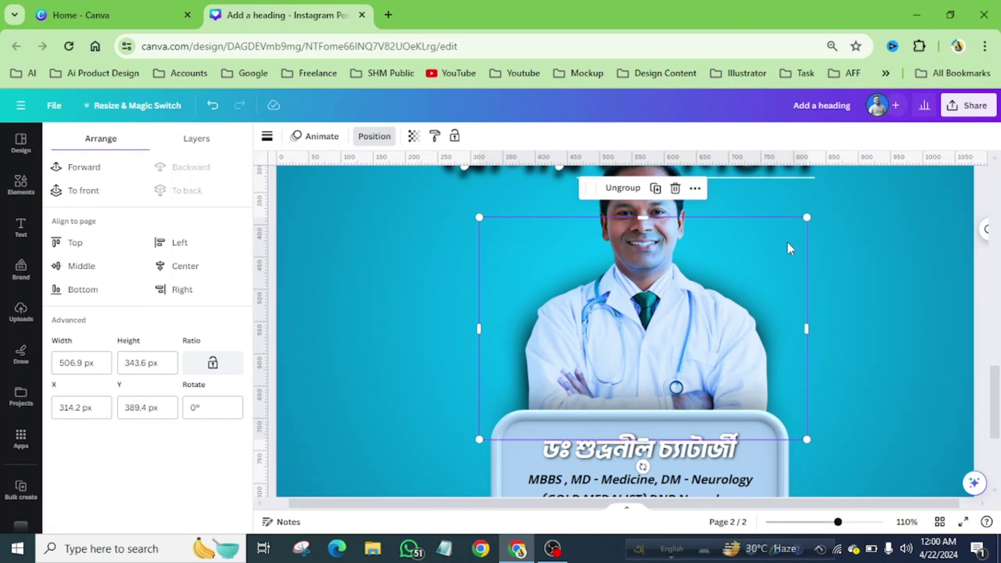
- Move the grouped shadows slightly down behind the doctor and set their transparency to 43
{"action": "left_click_drag", "start_coordinate": [788, 244], "coordinate": [789, 259]}
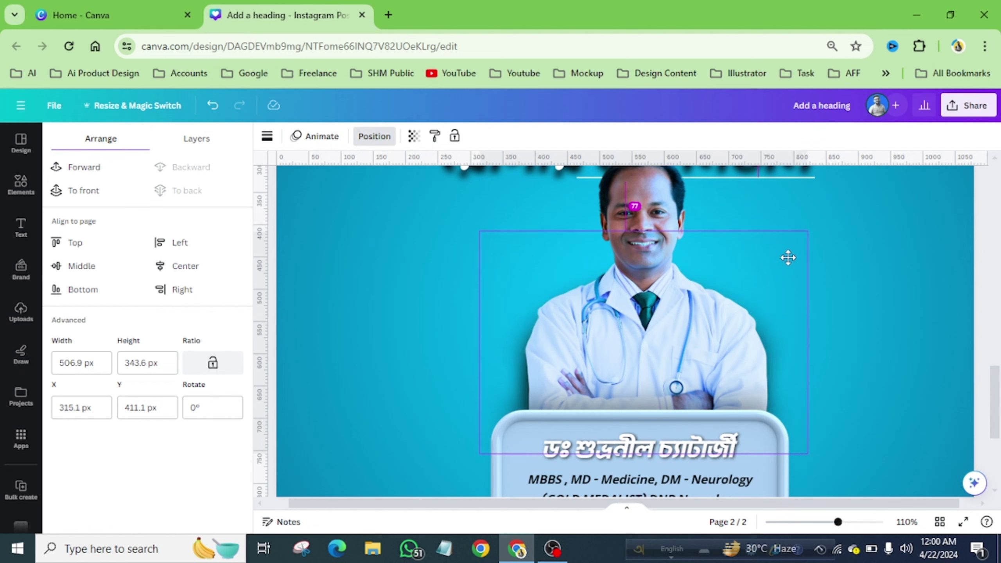
{"action": "left_click", "coordinate": [414, 137]}
{"action": "left_click_drag", "start_coordinate": [414, 189], "coordinate": [351, 222]}
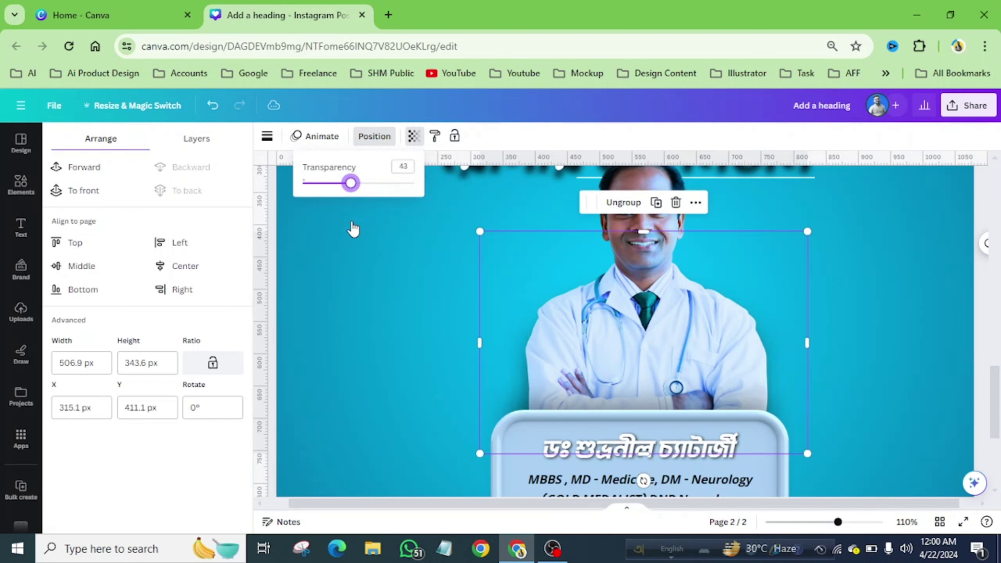
{"action": "left_click", "coordinate": [884, 300]}
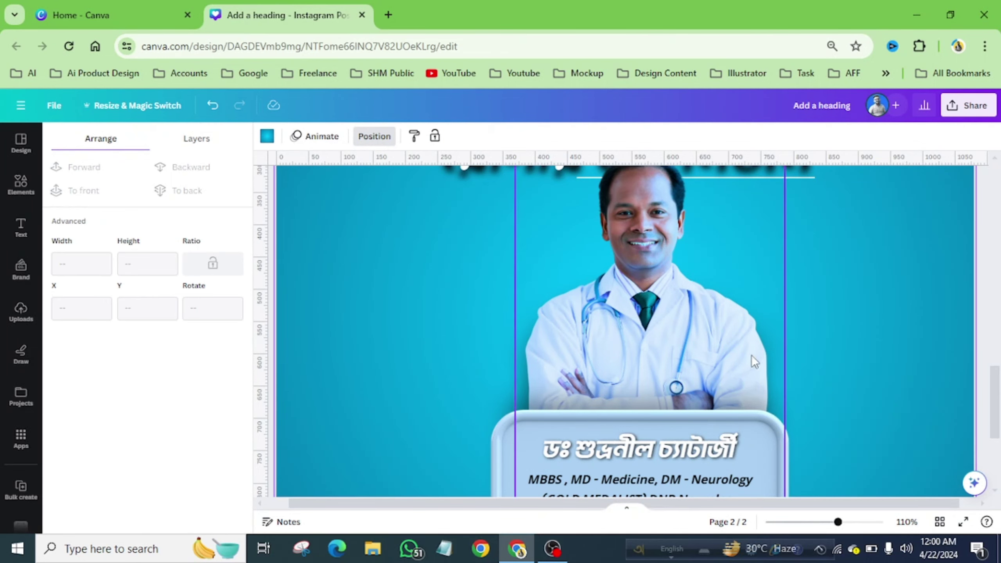
- Check page 2 against the page 1 design and search the graphics for "3d medical"
{"action": "scroll", "coordinate": [603, 330], "scroll_direction": "down", "scroll_amount": 3}
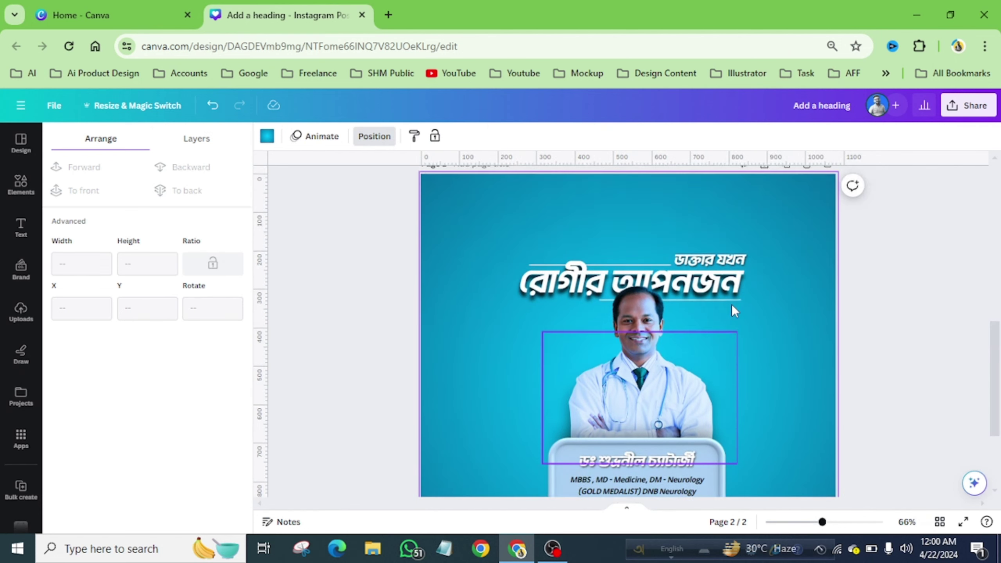
{"action": "scroll", "coordinate": [732, 304], "scroll_direction": "up", "scroll_amount": 5}
{"action": "scroll", "coordinate": [732, 304], "scroll_direction": "up", "scroll_amount": 2}
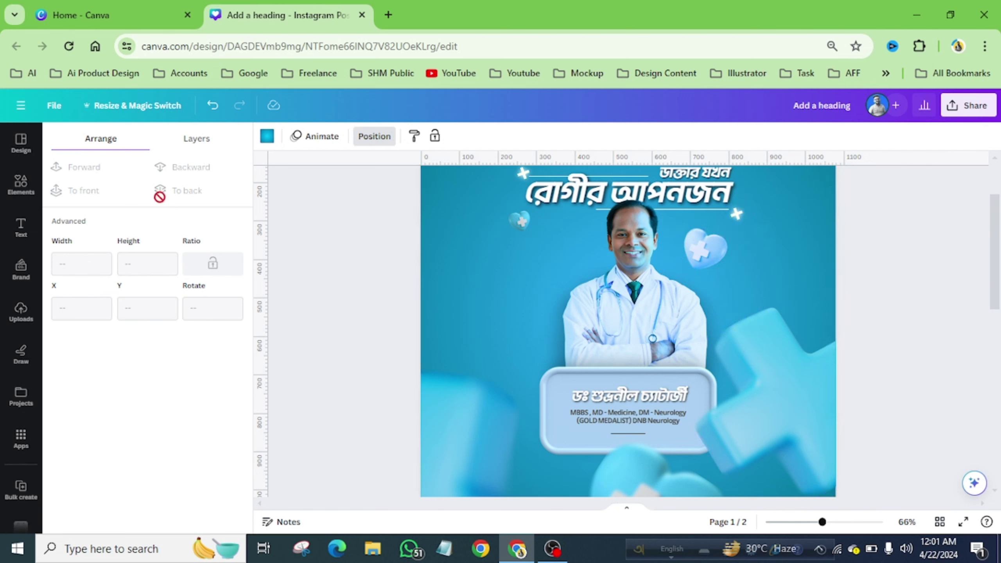
{"action": "left_click", "coordinate": [19, 186]}
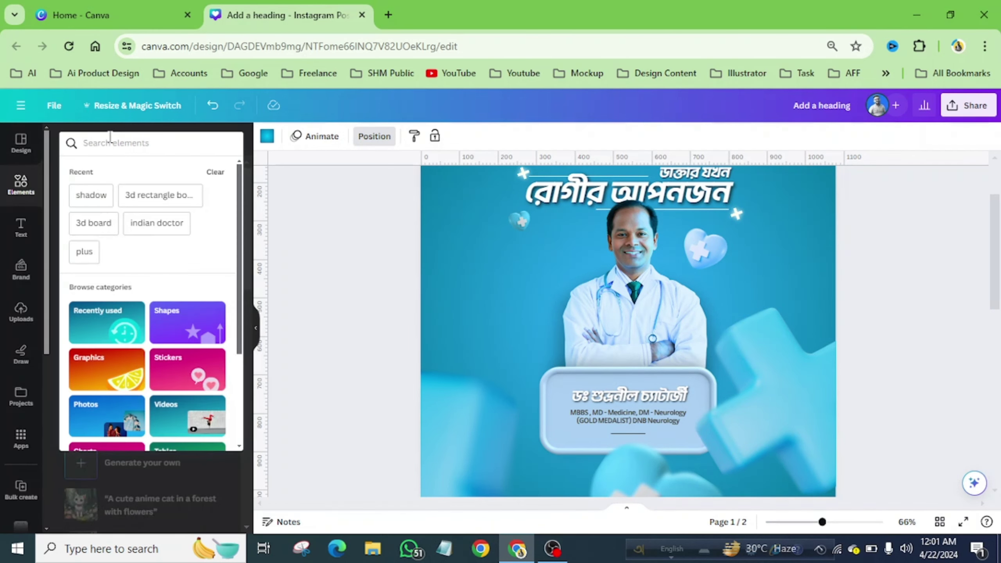
{"action": "type", "text": "3d med"}
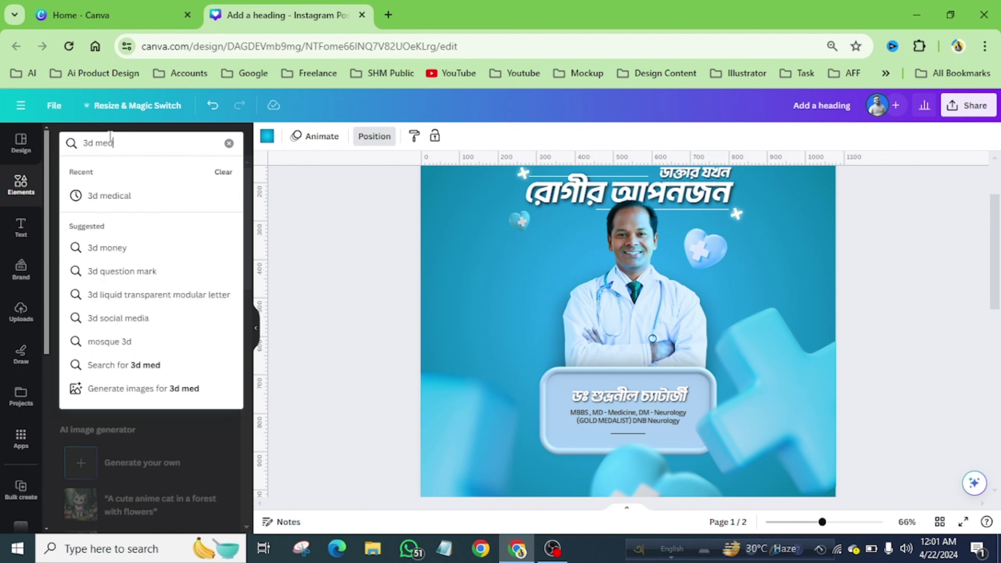
{"action": "type", "text": "ical"}
{"action": "key", "text": "Return"}
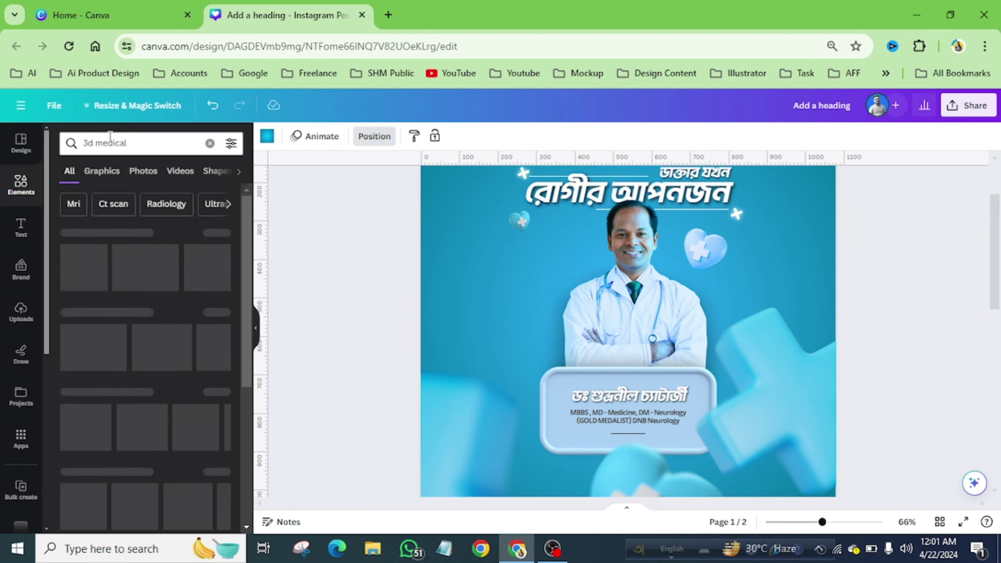
{"action": "left_click", "coordinate": [98, 177]}
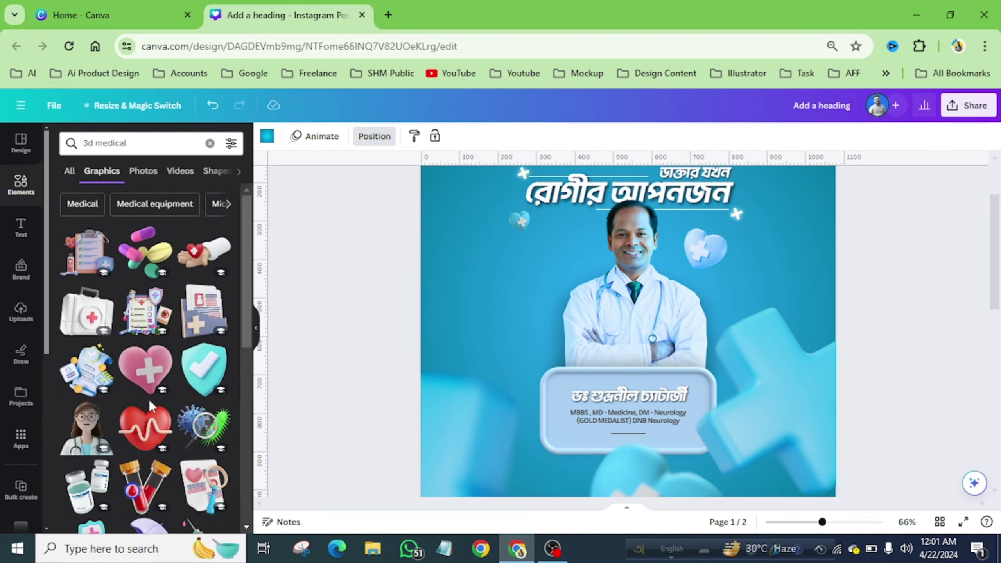
- Look through the 3D medical graphics for elements matching the decorations on page 1
{"action": "scroll", "coordinate": [160, 364], "scroll_direction": "down", "scroll_amount": 1}
{"action": "scroll", "coordinate": [159, 365], "scroll_direction": "down", "scroll_amount": 8}
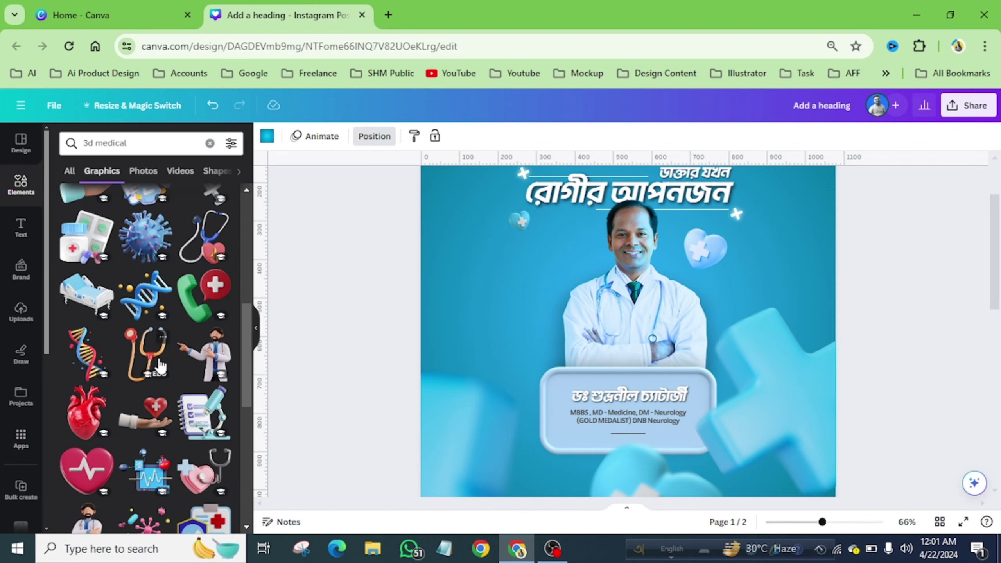
{"action": "scroll", "coordinate": [158, 365], "scroll_direction": "down", "scroll_amount": 9}
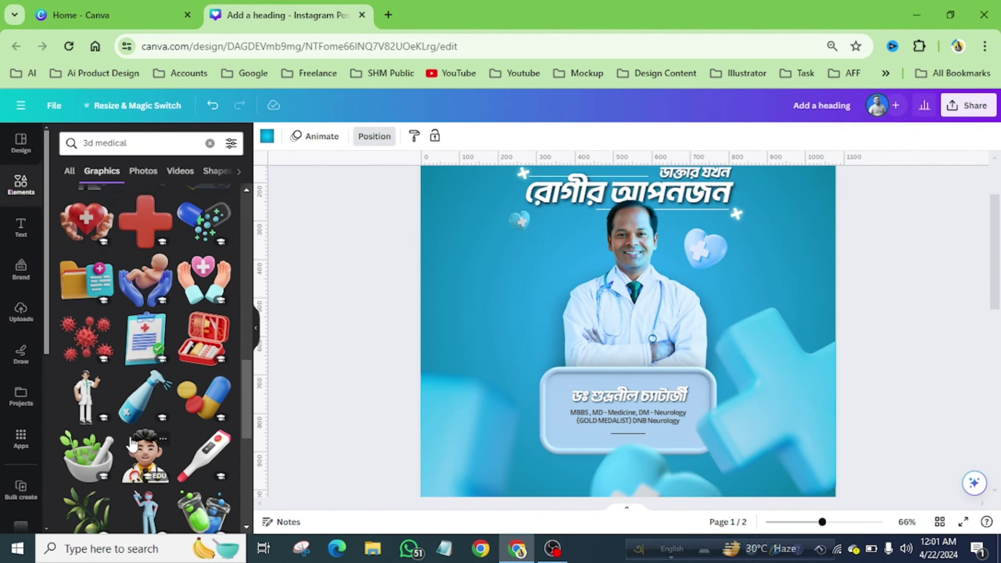
{"action": "scroll", "coordinate": [131, 443], "scroll_direction": "down", "scroll_amount": 2}
{"action": "key", "text": "ctrl+minus"}
{"action": "key", "text": "ctrl+minus"}
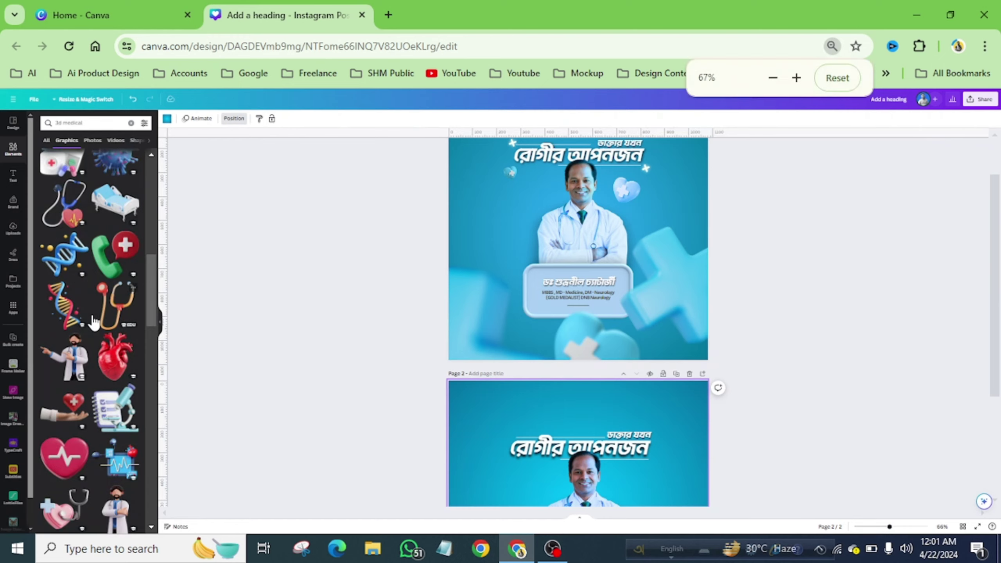
{"action": "key", "text": "ctrl+plus"}
{"action": "key", "text": "ctrl+plus"}
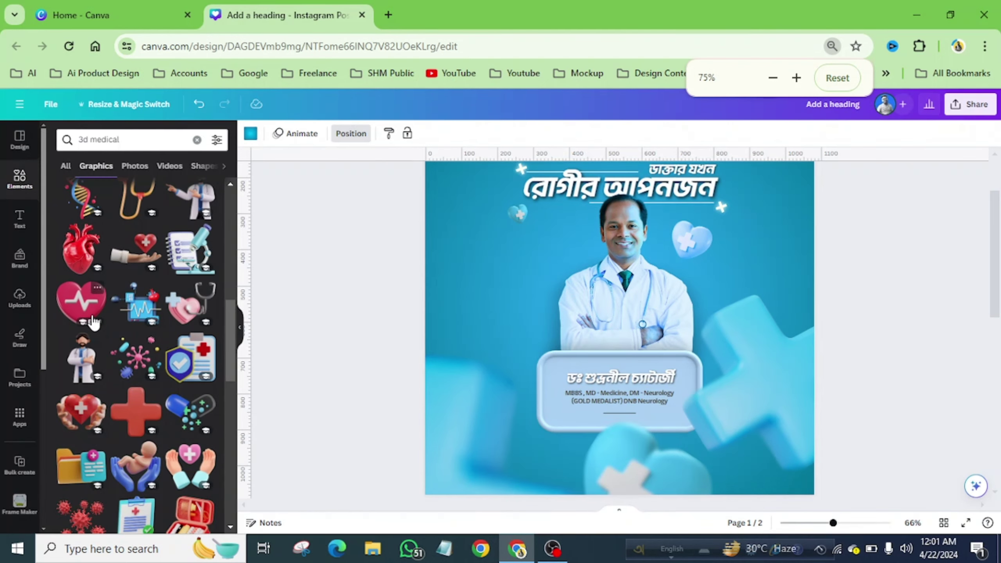
- Copy the small 3D heart with a cross from page 1 to page 2 and nudge it slightly down beside the doctor's head
{"action": "scroll", "coordinate": [560, 302], "scroll_direction": "down", "scroll_amount": 3}
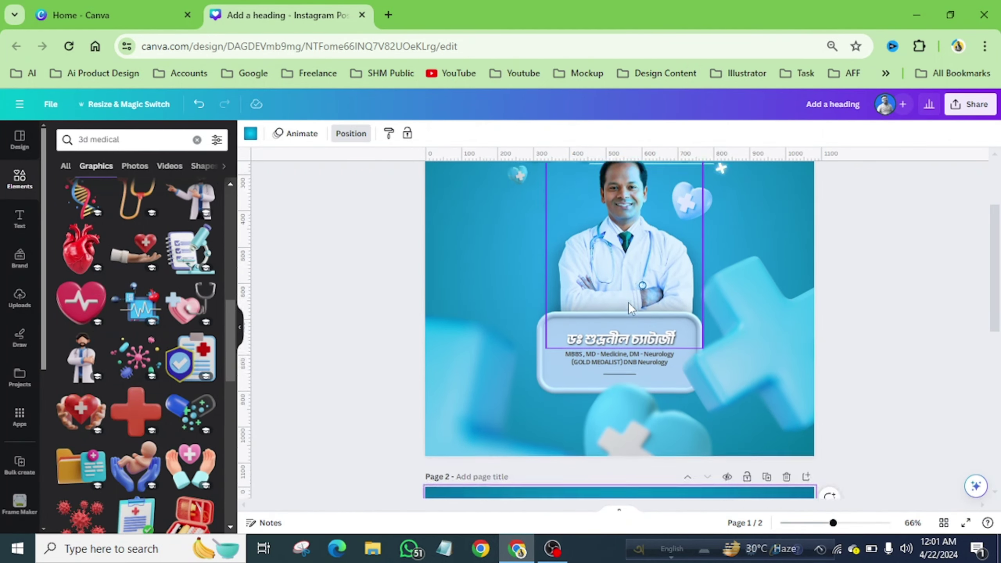
{"action": "scroll", "coordinate": [554, 322], "scroll_direction": "down", "scroll_amount": 2, "text": "ctrl"}
{"action": "scroll", "coordinate": [621, 333], "scroll_direction": "up", "scroll_amount": 1}
{"action": "scroll", "coordinate": [621, 333], "scroll_direction": "up", "scroll_amount": 2}
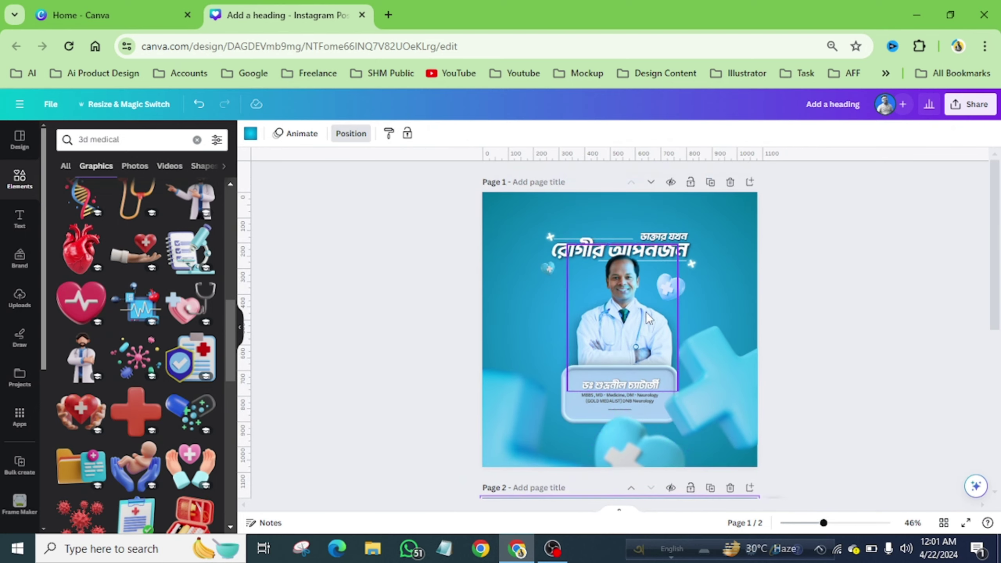
{"action": "left_click", "coordinate": [678, 290]}
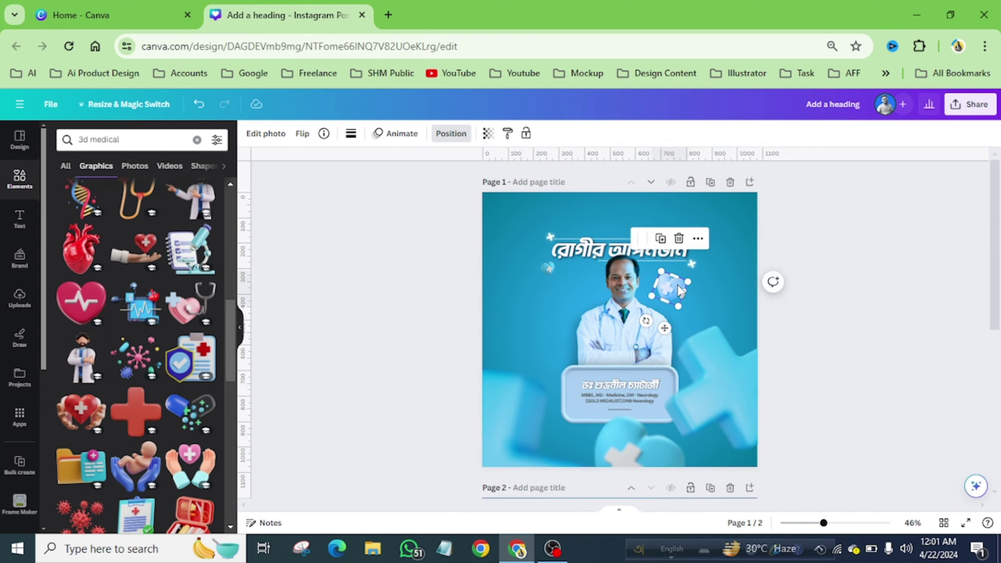
{"action": "scroll", "coordinate": [676, 285], "scroll_direction": "down", "scroll_amount": 5}
{"action": "left_click", "coordinate": [715, 347]}
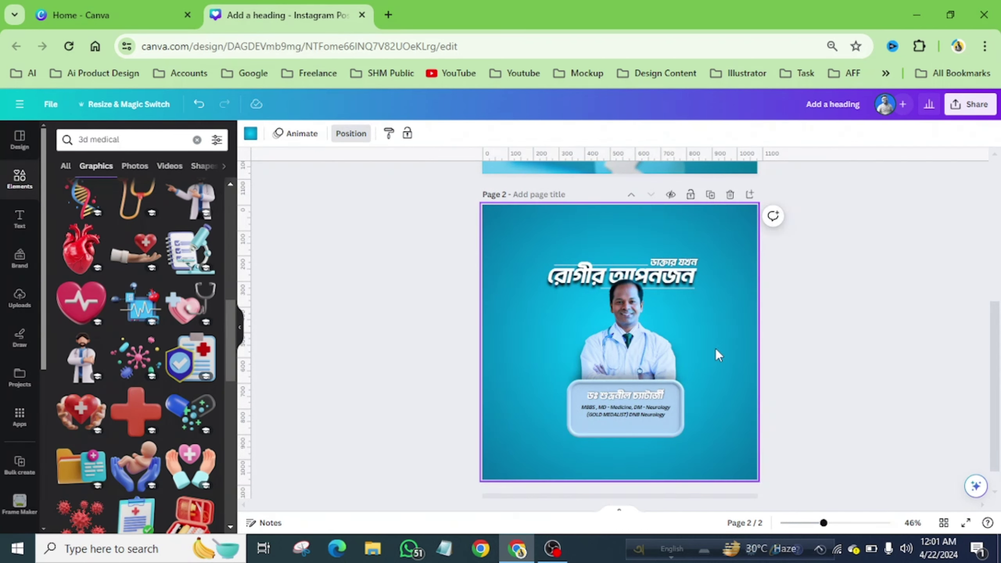
{"action": "key", "text": "ctrl+v"}
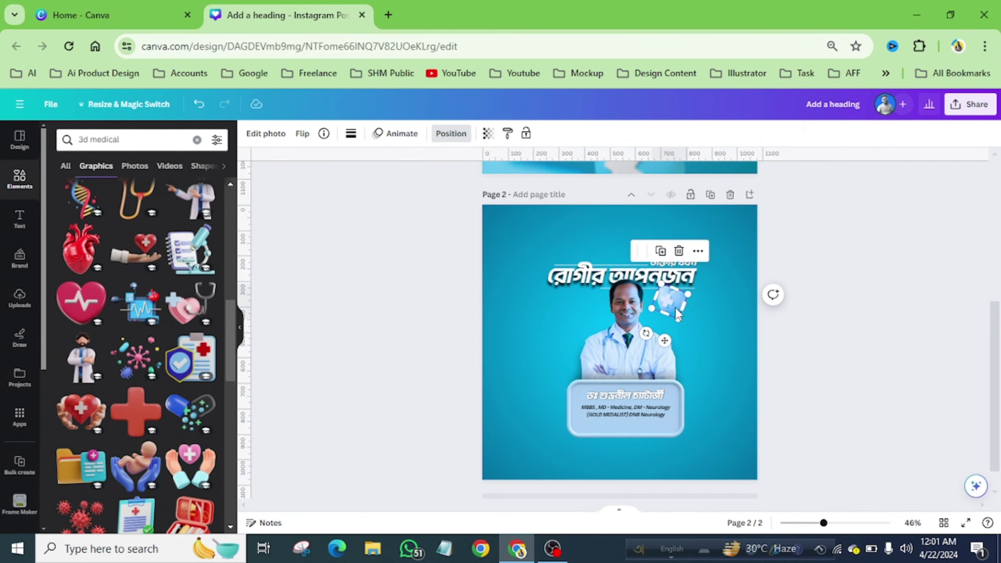
{"action": "scroll", "coordinate": [675, 306], "scroll_direction": "up", "scroll_amount": 3}
{"action": "left_click_drag", "start_coordinate": [721, 297], "coordinate": [722, 310]}
{"action": "left_click", "coordinate": [827, 310]}
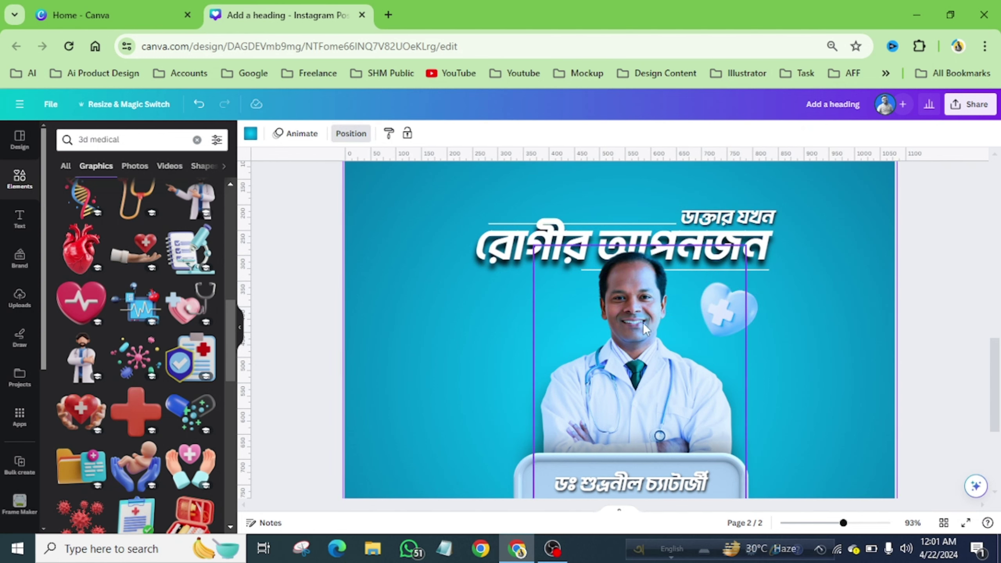
- Copy the large tilted blue 3D plus from page 1 to page 2 and nudge it at the lower-right corner of the page
{"action": "scroll", "coordinate": [609, 321], "scroll_direction": "down", "scroll_amount": 3}
{"action": "scroll", "coordinate": [632, 321], "scroll_direction": "up", "scroll_amount": 5}
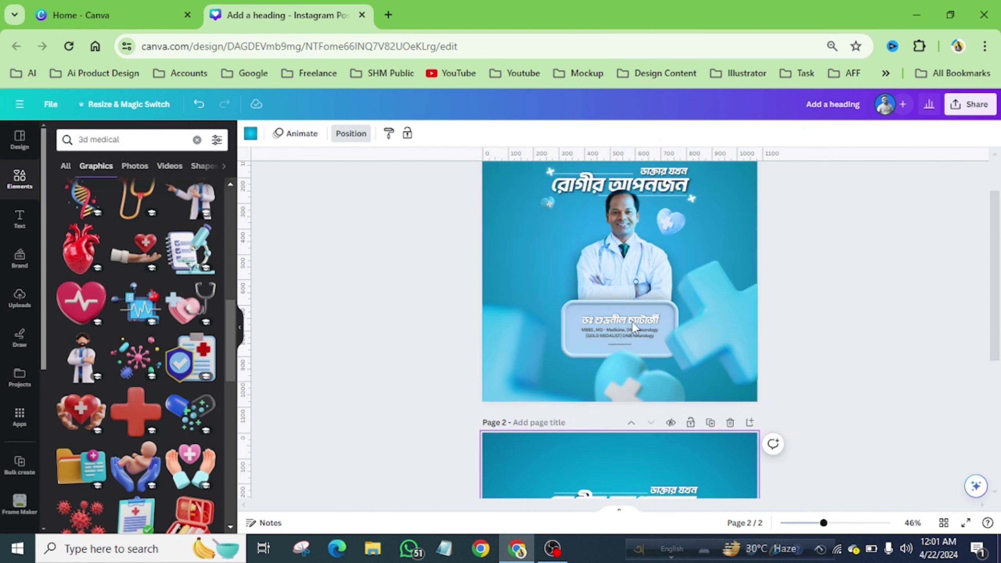
{"action": "left_click", "coordinate": [718, 324]}
{"action": "scroll", "coordinate": [717, 322], "scroll_direction": "down", "scroll_amount": 5}
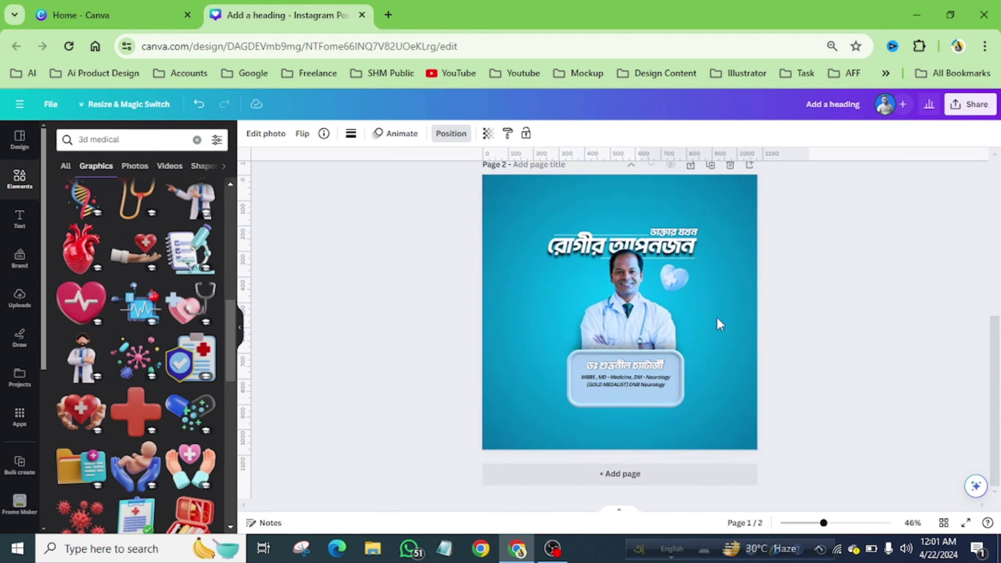
{"action": "left_click", "coordinate": [726, 427]}
{"action": "key", "text": "ctrl+v"}
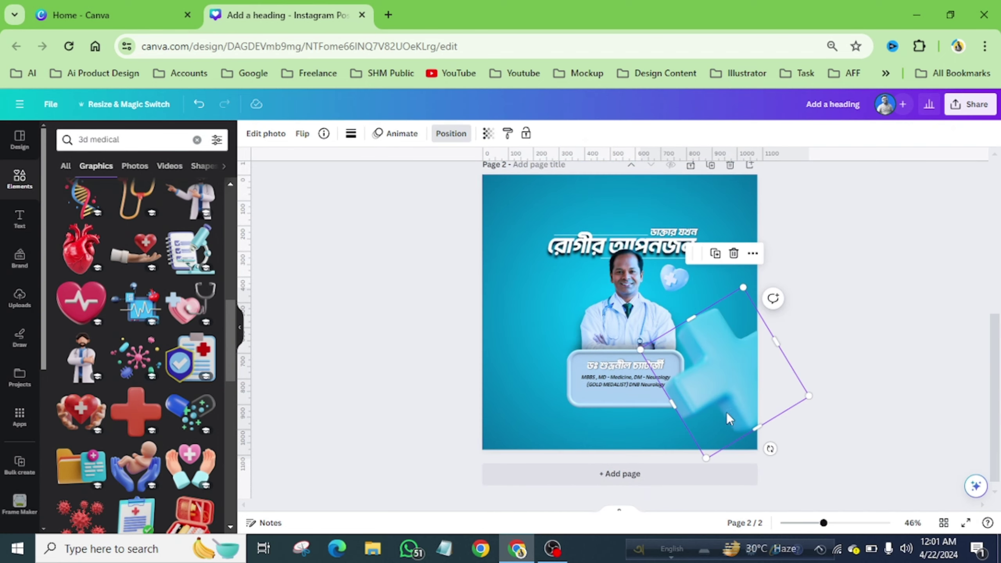
{"action": "left_click_drag", "start_coordinate": [735, 400], "coordinate": [733, 405]}
- Add the blue 3D plus from the medical graphics and place it partly off the lower-left corner of page 2
{"action": "scroll", "coordinate": [733, 405], "scroll_direction": "up", "scroll_amount": 5}
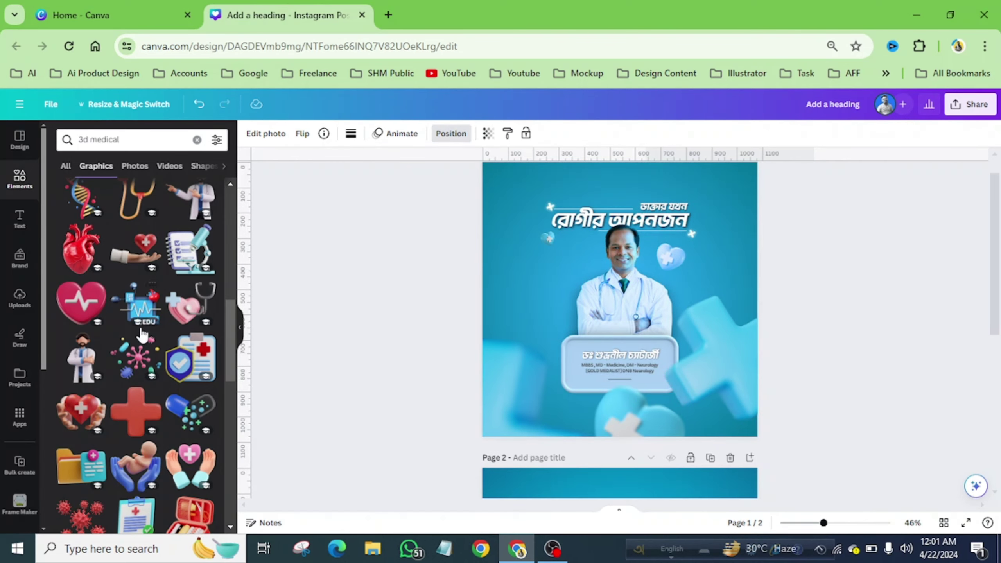
{"action": "scroll", "coordinate": [142, 335], "scroll_direction": "down", "scroll_amount": 10}
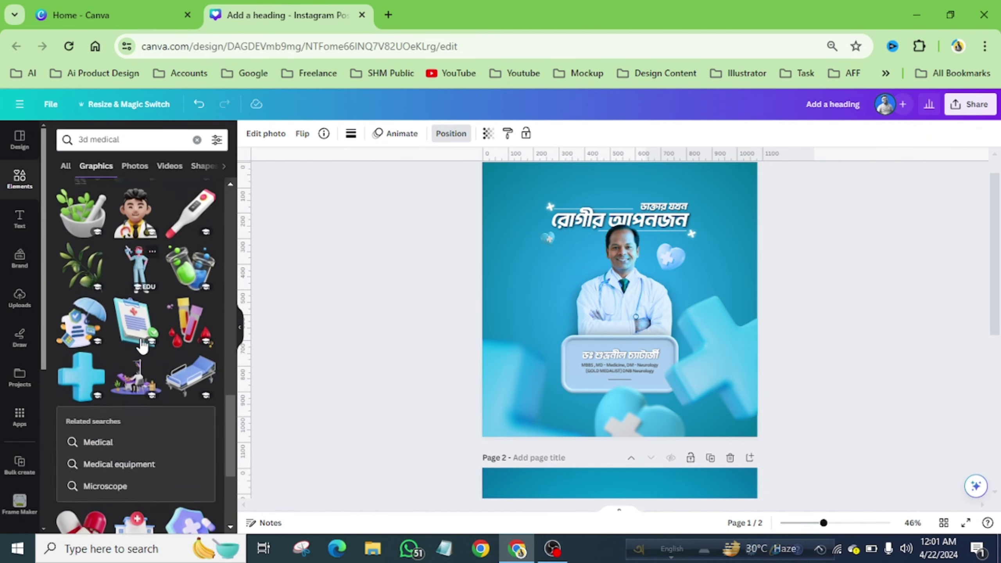
{"action": "scroll", "coordinate": [141, 345], "scroll_direction": "down", "scroll_amount": 2}
{"action": "left_click", "coordinate": [82, 280]}
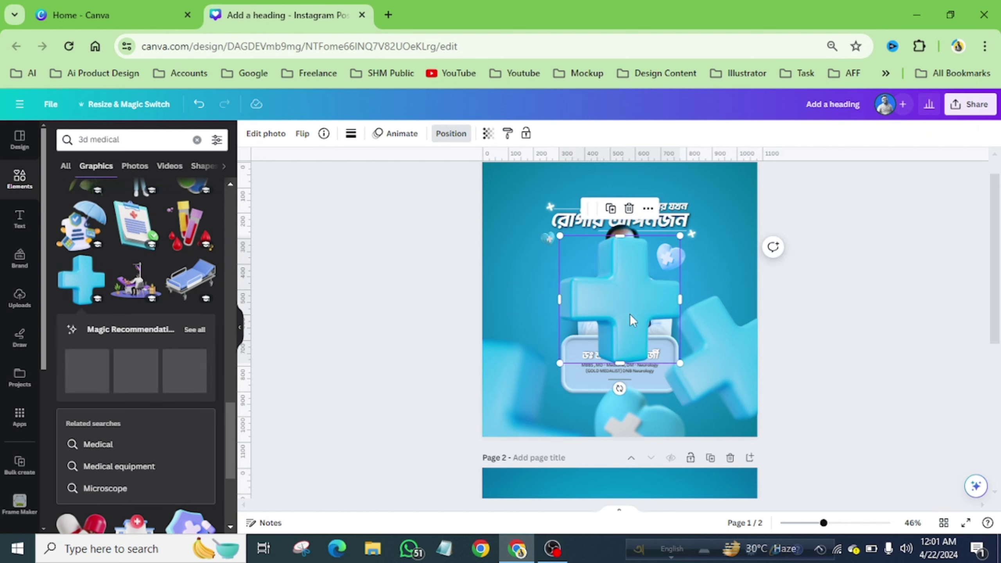
{"action": "scroll", "coordinate": [753, 368], "scroll_direction": "down", "scroll_amount": 2}
{"action": "left_click_drag", "start_coordinate": [602, 306], "coordinate": [567, 431]}
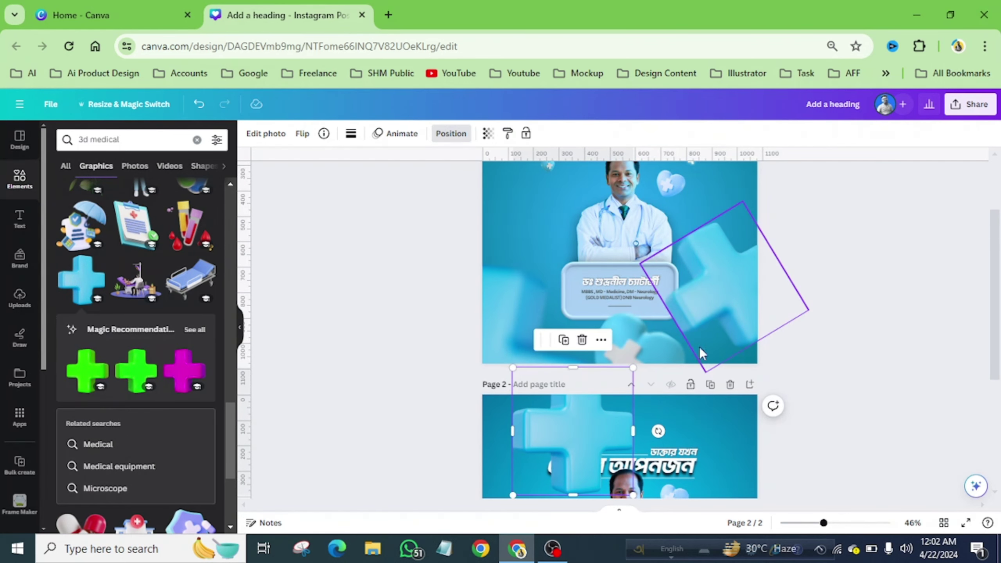
{"action": "scroll", "coordinate": [700, 352], "scroll_direction": "down", "scroll_amount": 5}
{"action": "left_click_drag", "start_coordinate": [575, 217], "coordinate": [505, 429]}
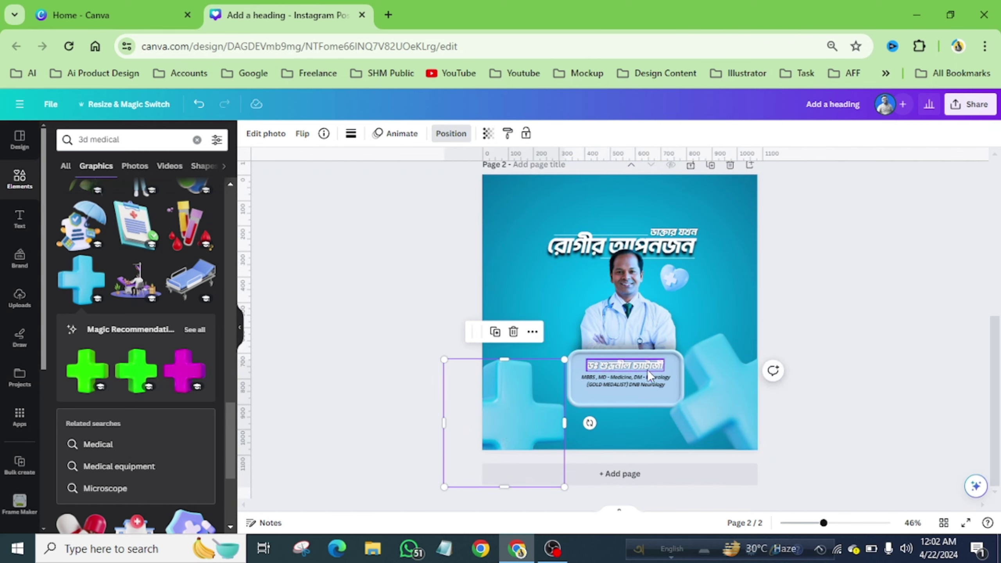
- Apply a whole-image blur with an intensity of about 54 to the blue plus at the lower-left corner of page 2
{"action": "scroll", "coordinate": [647, 370], "scroll_direction": "up", "scroll_amount": 5}
{"action": "scroll", "coordinate": [648, 369], "scroll_direction": "down", "scroll_amount": 5}
{"action": "left_click", "coordinate": [263, 136]}
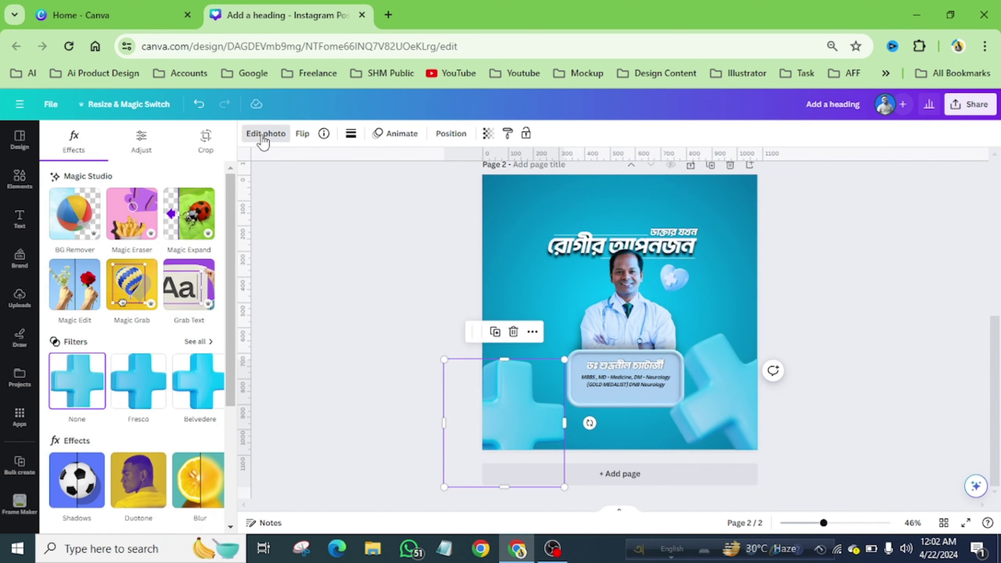
{"action": "scroll", "coordinate": [165, 375], "scroll_direction": "down", "scroll_amount": 4}
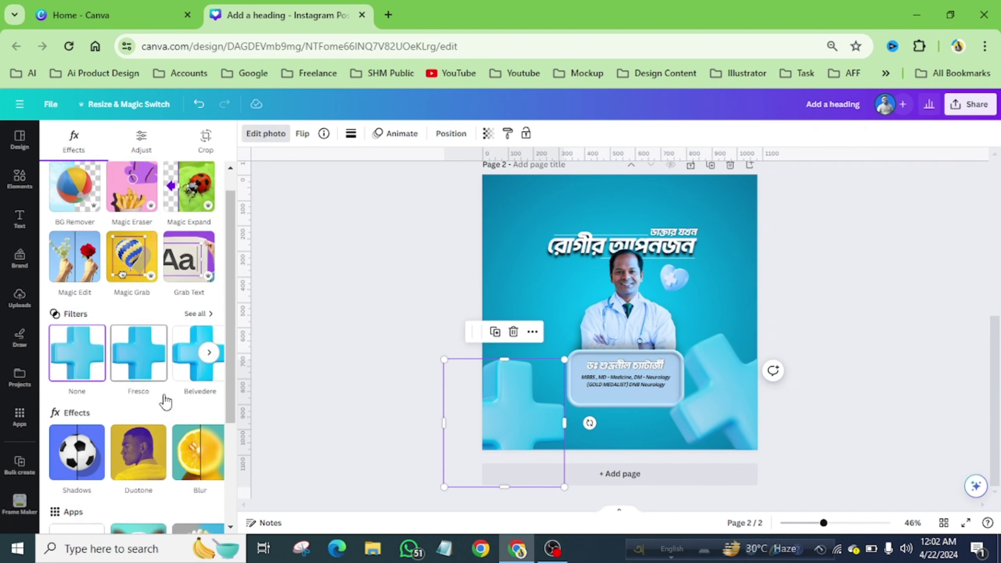
{"action": "left_click", "coordinate": [195, 322]}
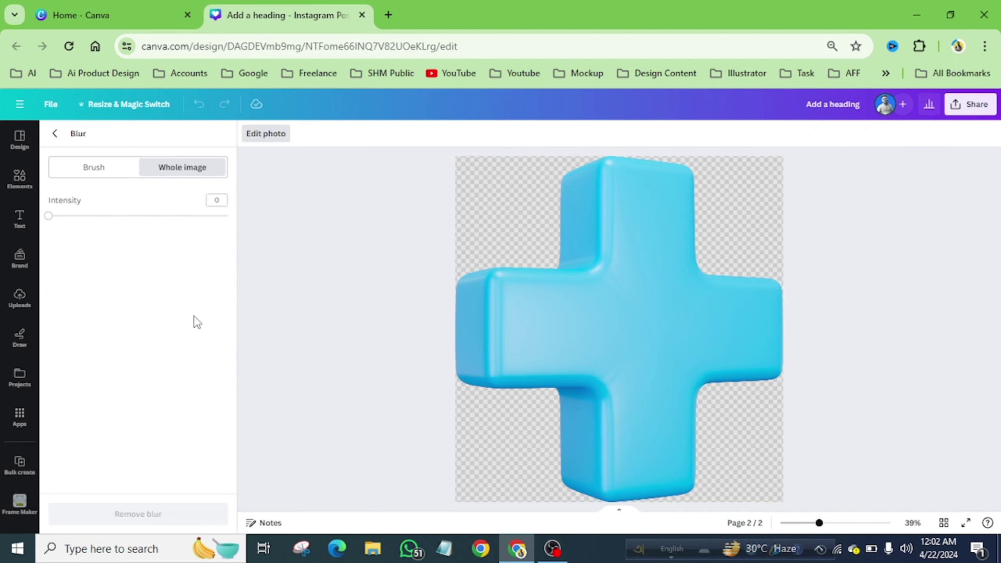
{"action": "left_click_drag", "start_coordinate": [47, 217], "coordinate": [147, 234]}
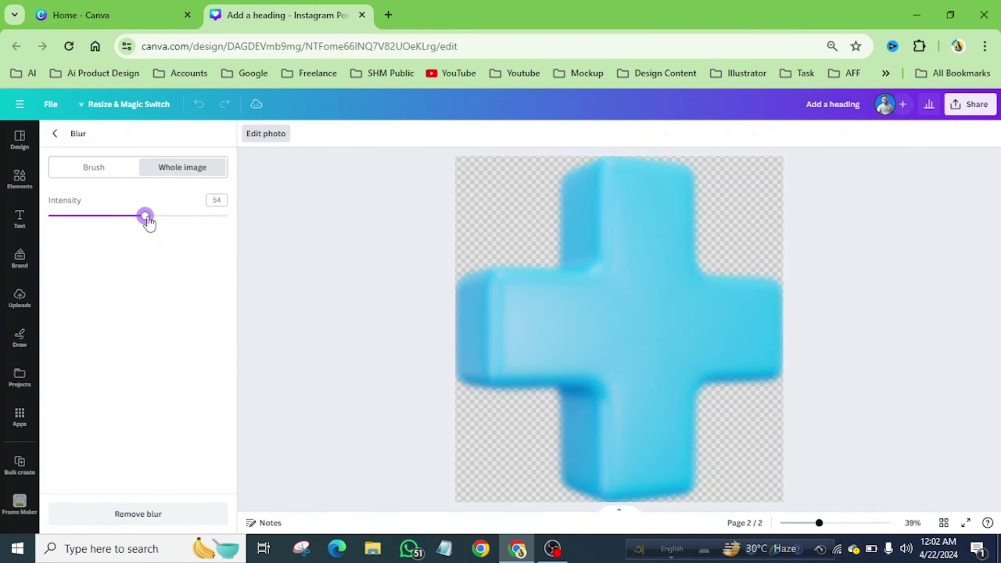
{"action": "left_click", "coordinate": [58, 142]}
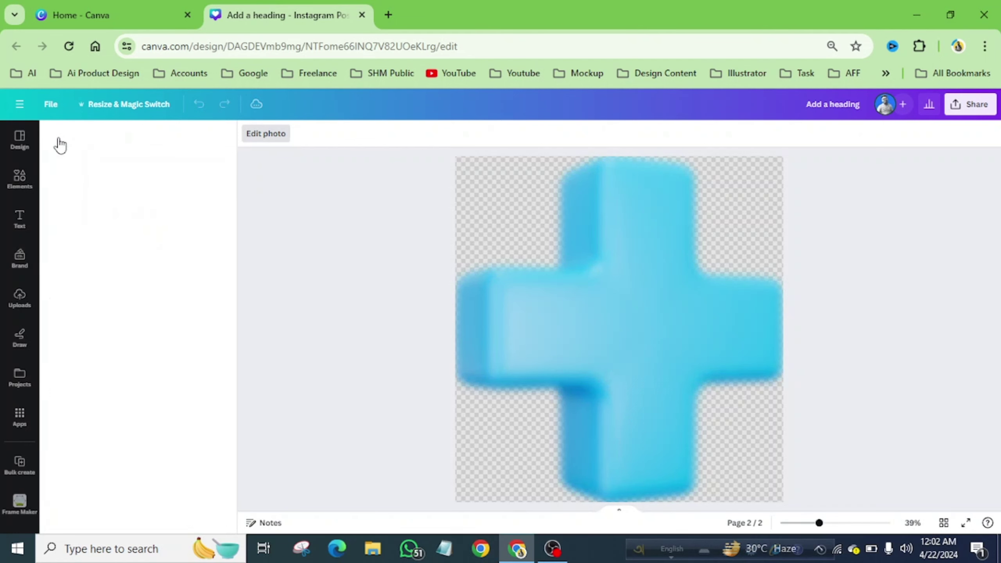
{"action": "left_click", "coordinate": [536, 298]}
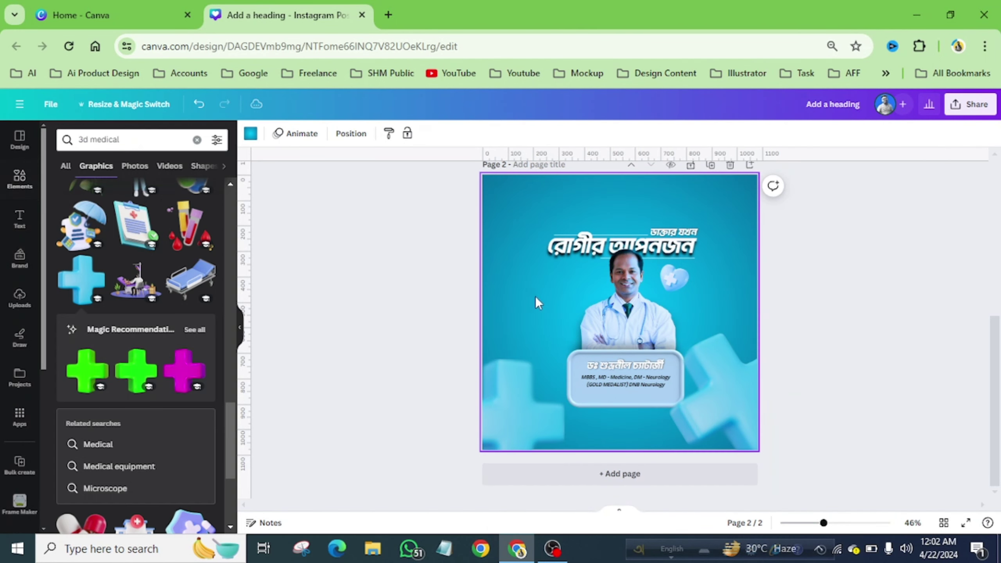
- Rotate the blurred plus at the lower-left corner of page 2 to about 33°
{"action": "left_click", "coordinate": [546, 441]}
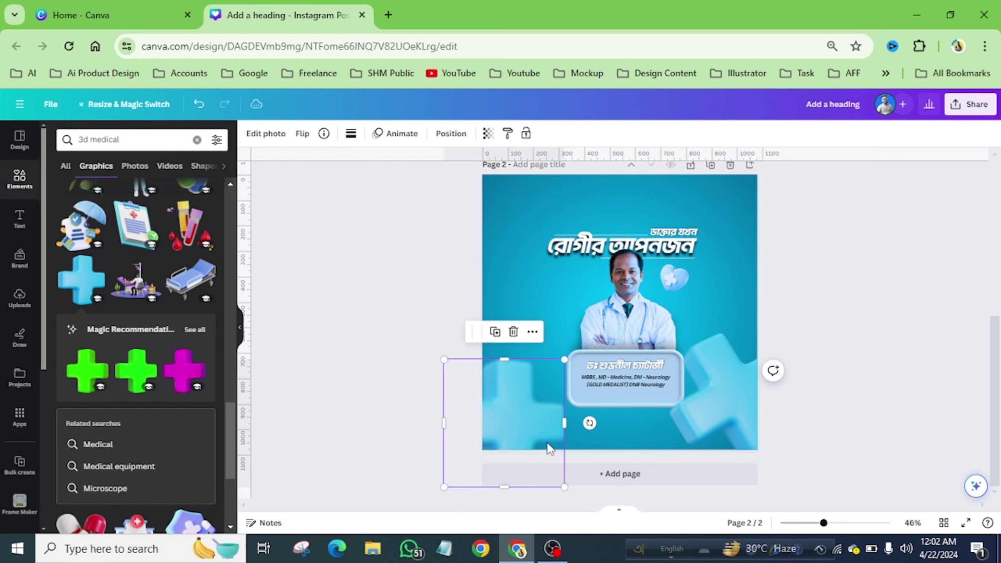
{"action": "left_click_drag", "start_coordinate": [586, 445], "coordinate": [578, 468]}
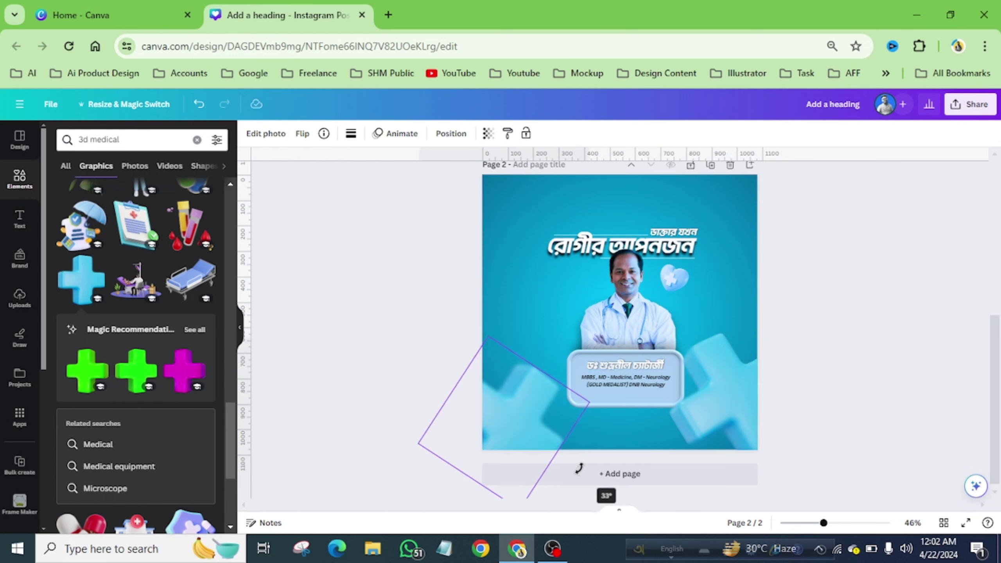
{"action": "left_click", "coordinate": [738, 292]}
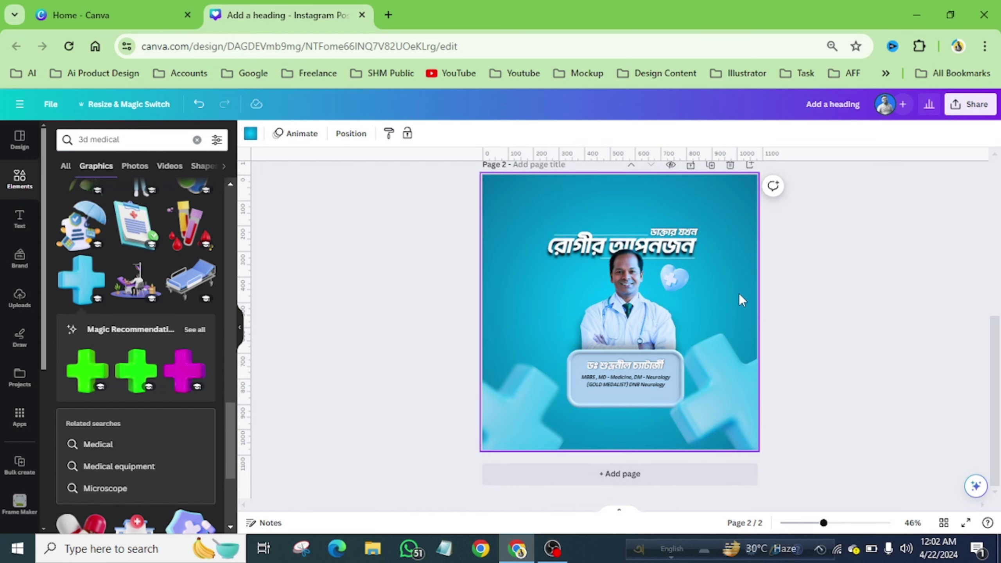
- Adjust the rotation of the large plus at the lower-right corner of page 2, leaving it slightly less tilted
{"action": "left_click", "coordinate": [730, 360]}
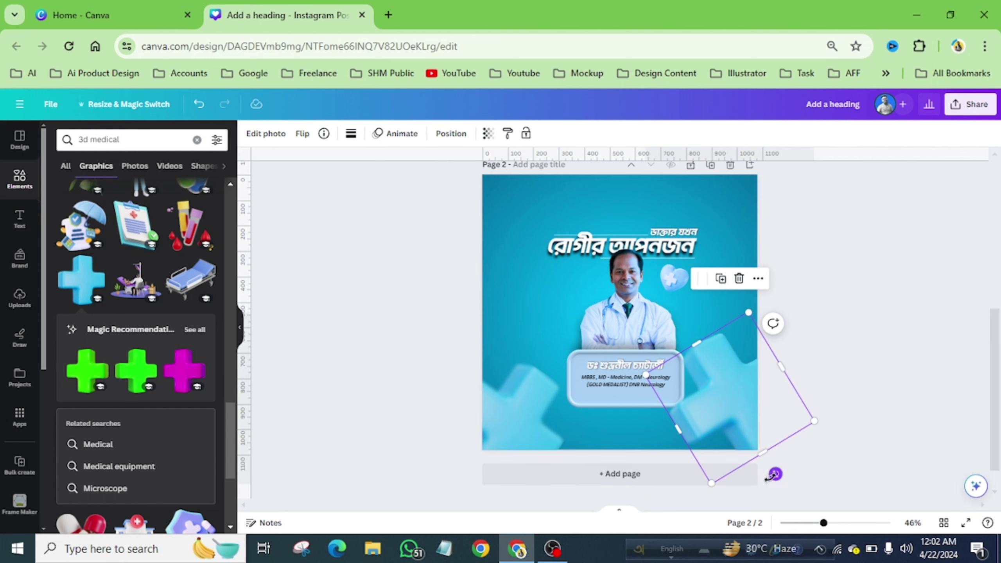
{"action": "key", "text": "Delete"}
{"action": "key", "text": "ctrl+z"}
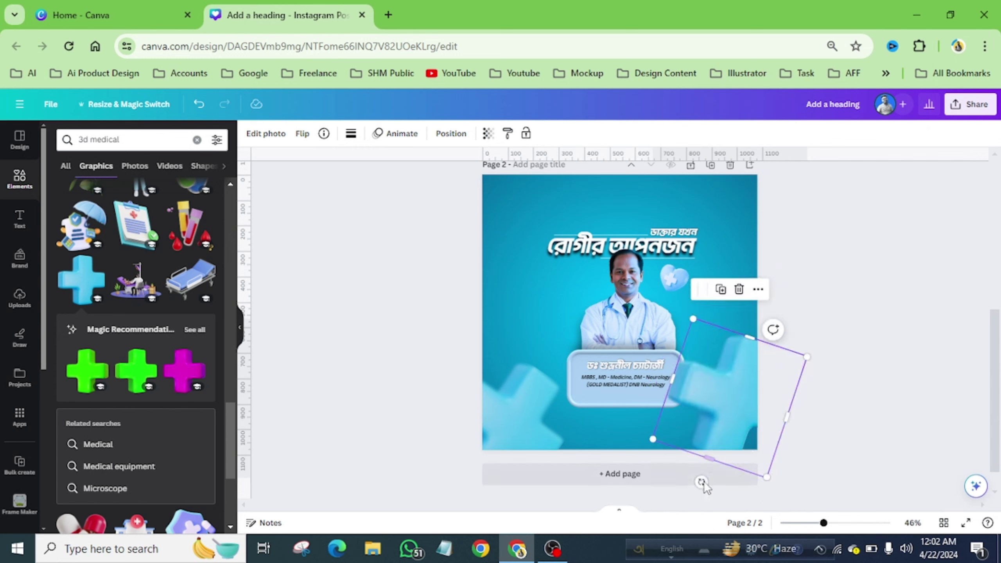
{"action": "left_click_drag", "start_coordinate": [701, 480], "coordinate": [763, 478]}
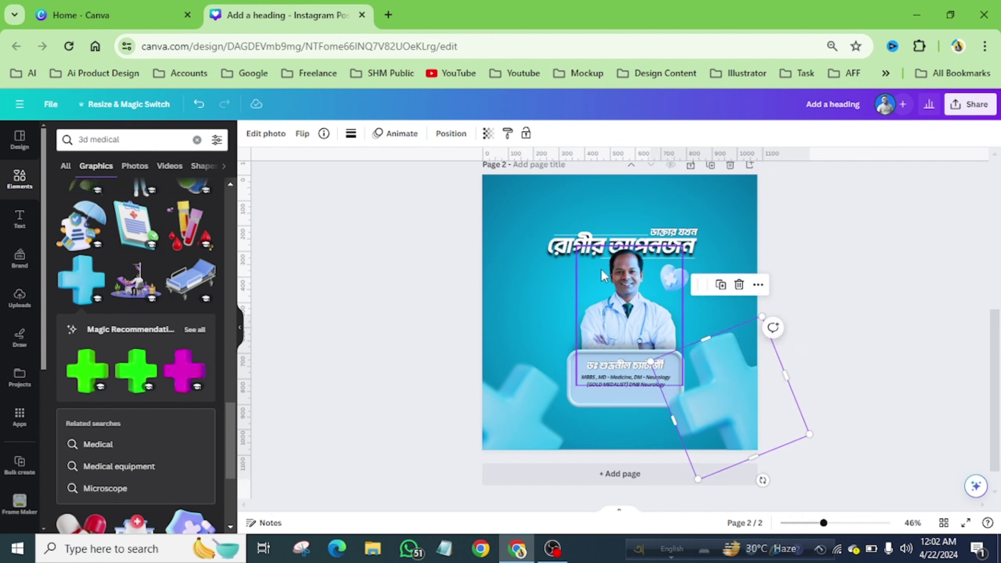
{"action": "left_click", "coordinate": [556, 213]}
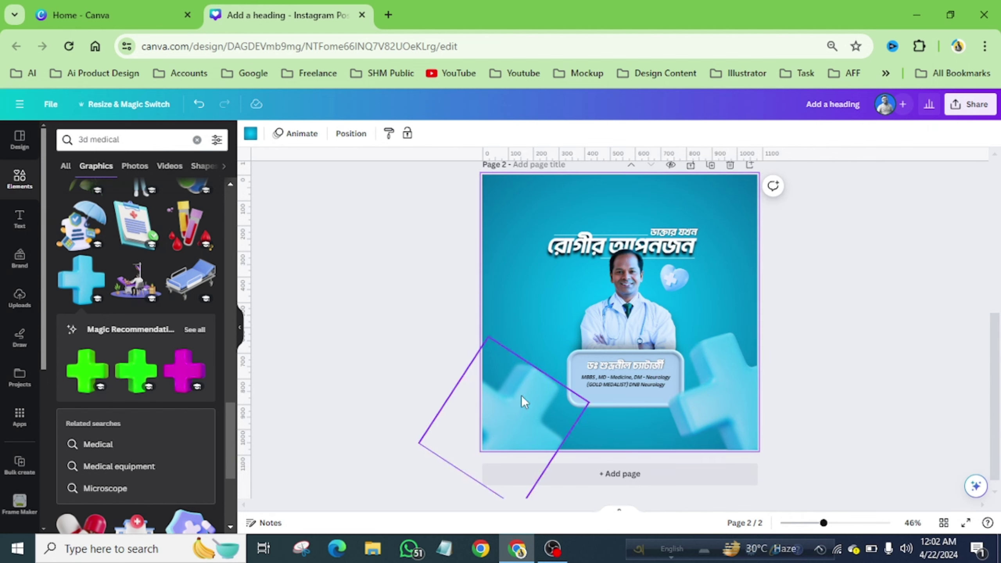
- Copy the blurred heart from the bottom of page 1 to page 2 and place it below the name board
{"action": "scroll", "coordinate": [644, 405], "scroll_direction": "up", "scroll_amount": 8}
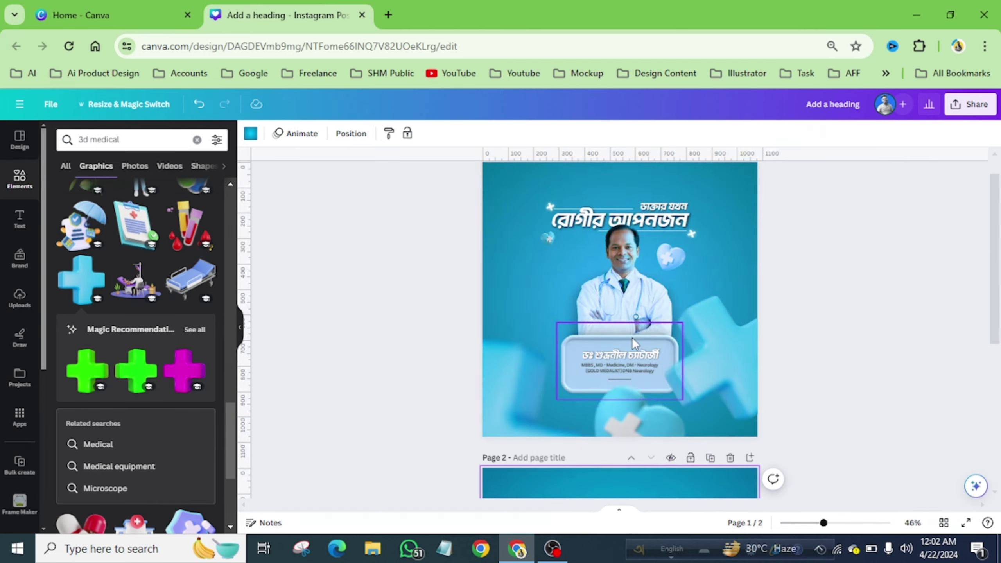
{"action": "left_click", "coordinate": [621, 402]}
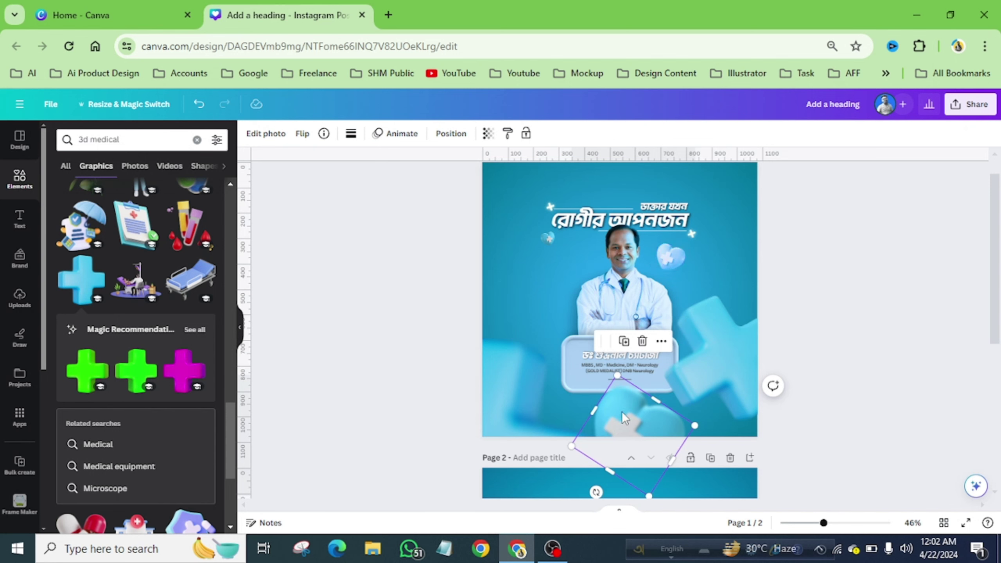
{"action": "scroll", "coordinate": [621, 412], "scroll_direction": "down", "scroll_amount": 5}
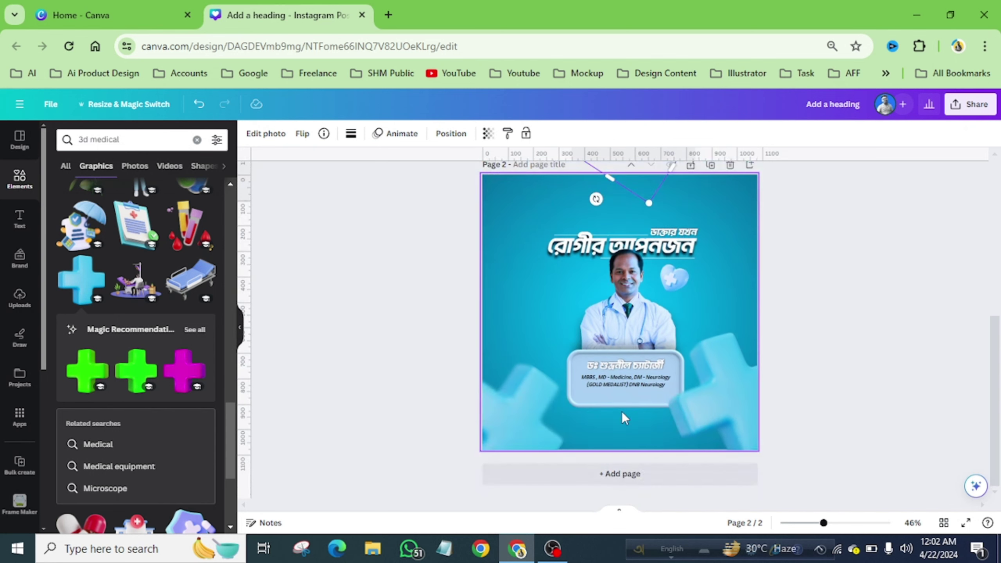
{"action": "left_click", "coordinate": [622, 430]}
{"action": "left_click", "coordinate": [621, 430]}
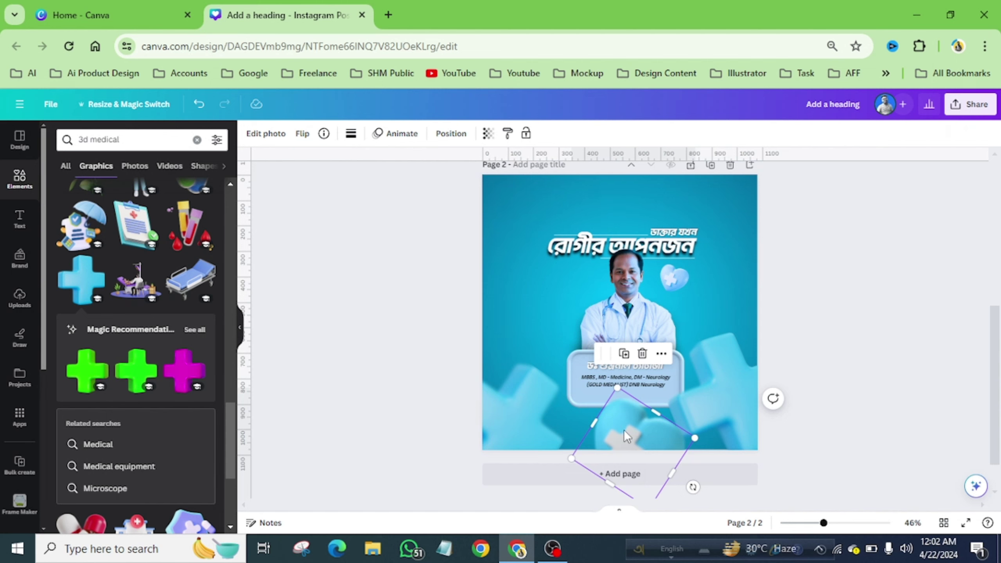
{"action": "left_click_drag", "start_coordinate": [624, 429], "coordinate": [611, 424]}
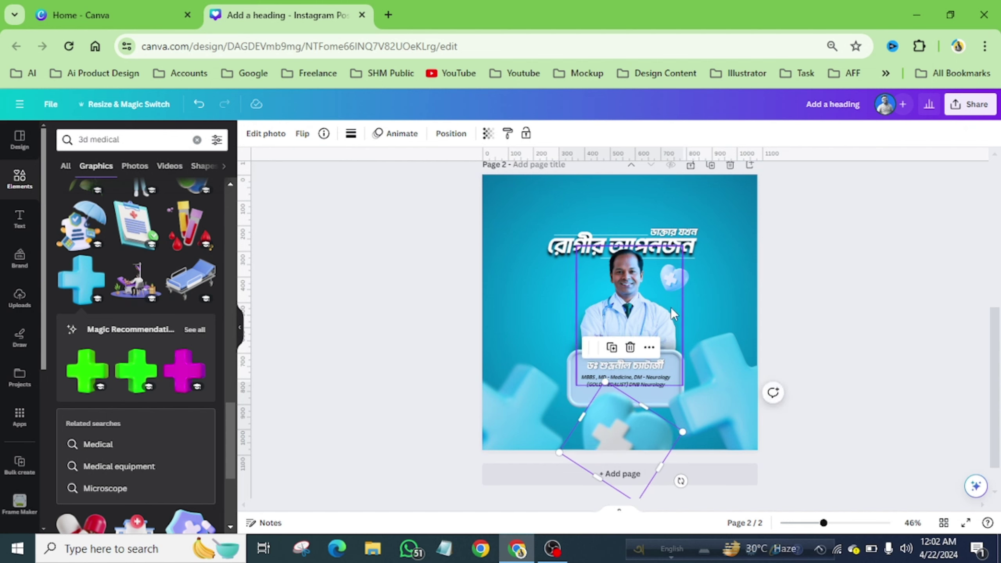
- Replace the heart below the name board with an enlarged duplicate of the small heart, partly off the page's bottom edge
{"action": "left_click", "coordinate": [679, 288]}
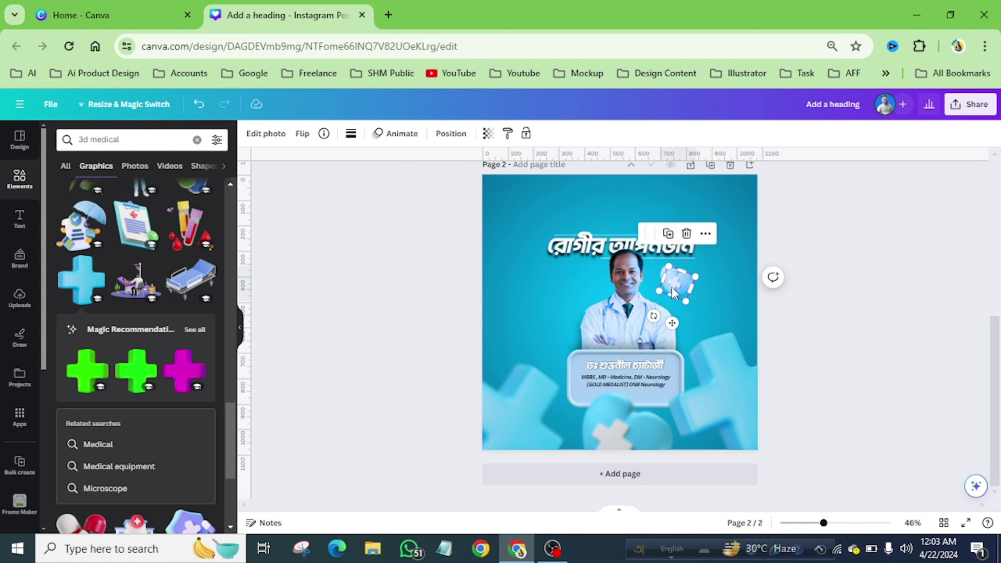
{"action": "left_click_drag", "start_coordinate": [670, 286], "coordinate": [461, 187]}
{"action": "left_click", "coordinate": [635, 427]}
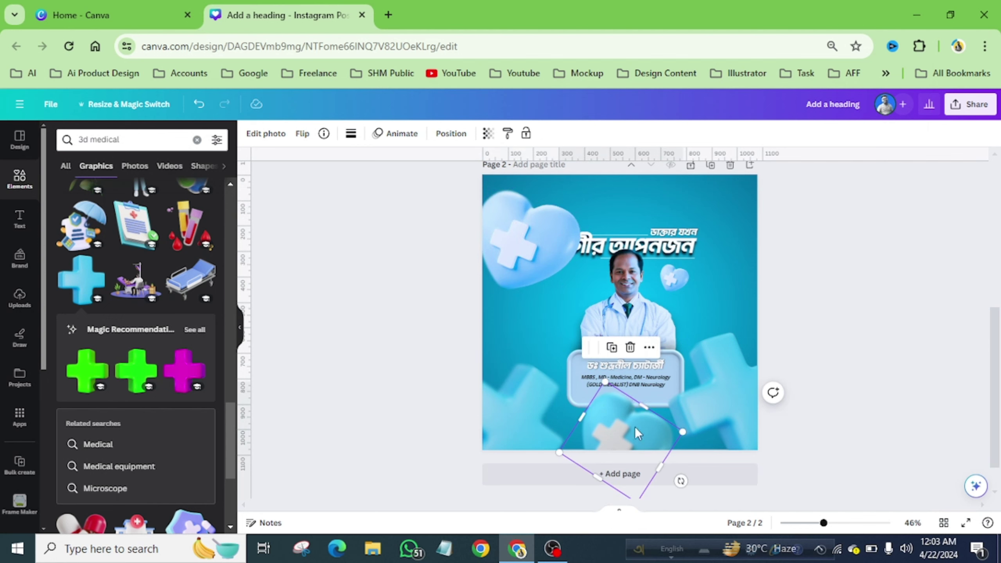
{"action": "left_click", "coordinate": [521, 272]}
{"action": "key", "text": "Delete"}
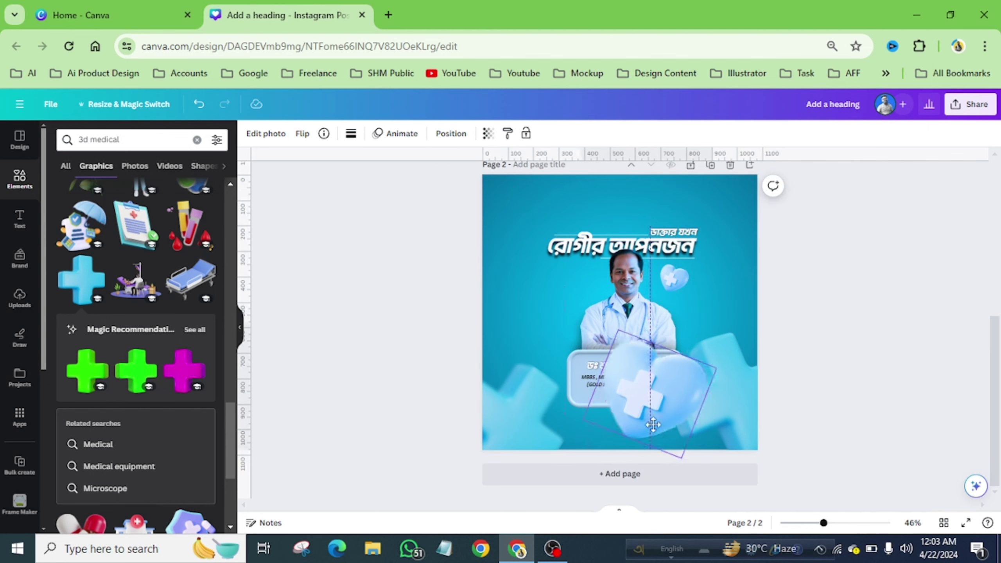
{"action": "mouse_move", "coordinate": [626, 471]}
{"action": "left_mouse_down"}
{"action": "mouse_move", "coordinate": [644, 473]}
{"action": "mouse_move", "coordinate": [629, 481]}
{"action": "left_mouse_up"}
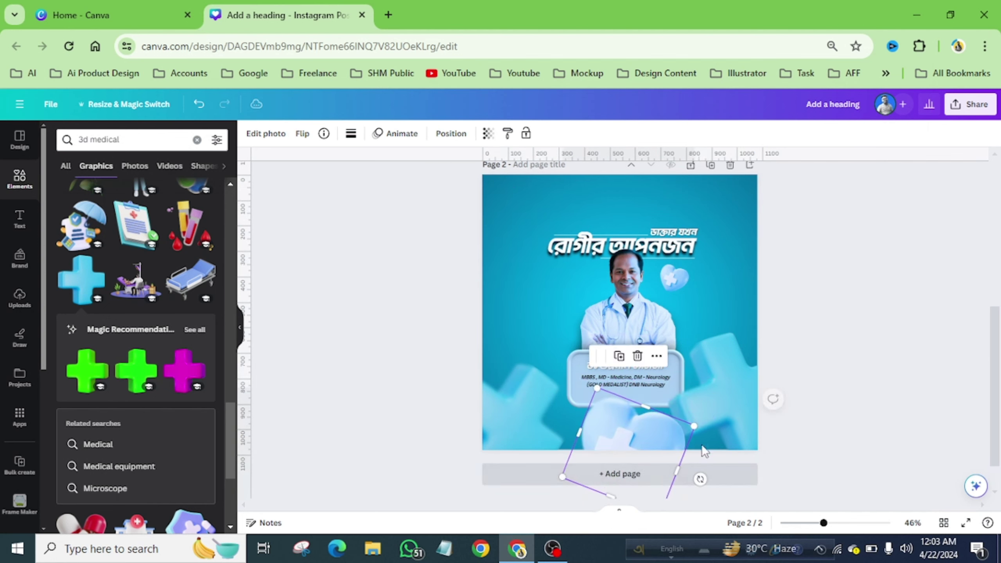
- Apply a whole-image blur with an intensity of 49 to the large heart at the bottom of page 2
{"action": "left_click", "coordinate": [252, 142]}
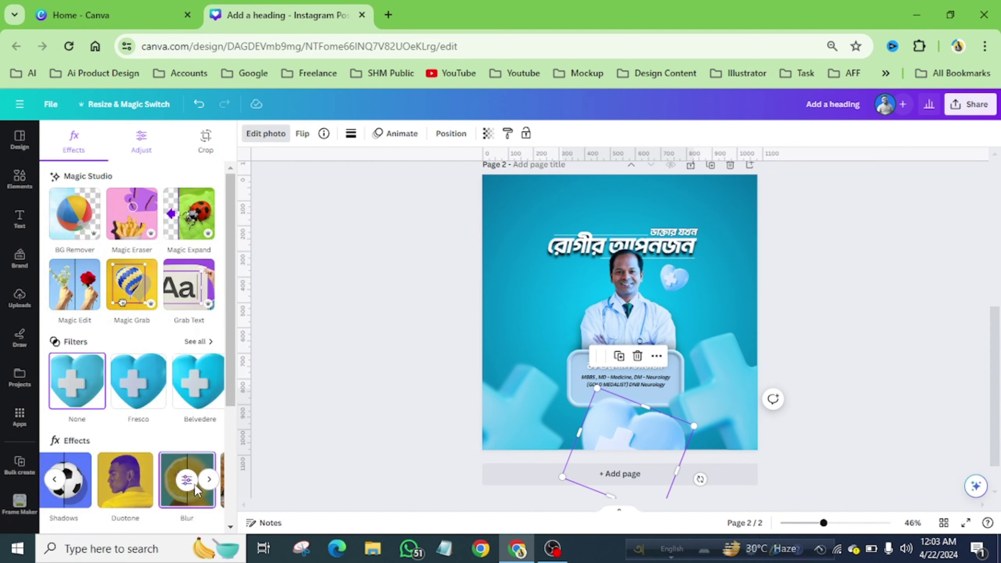
{"action": "left_click", "coordinate": [195, 473]}
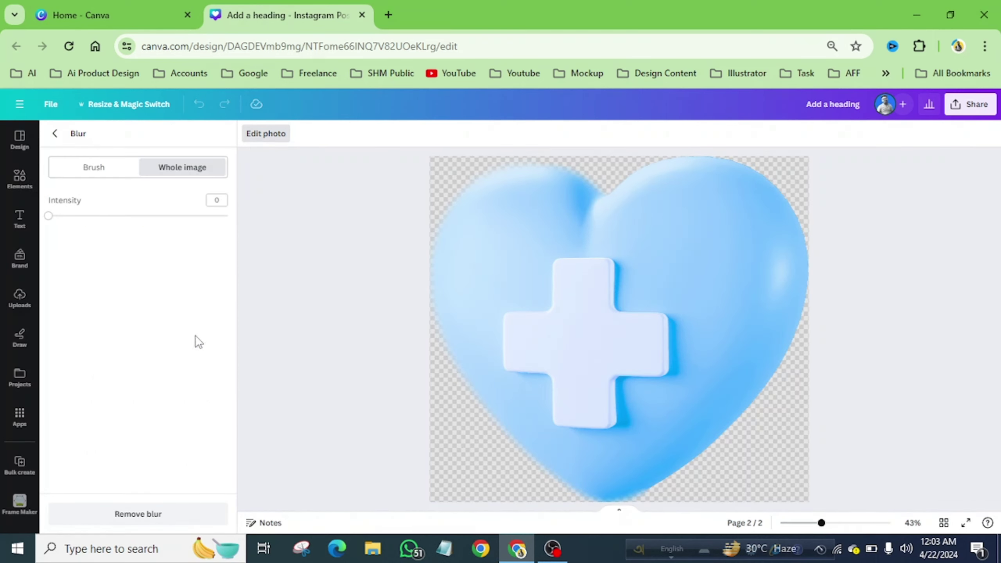
{"action": "left_click_drag", "start_coordinate": [49, 219], "coordinate": [94, 222]}
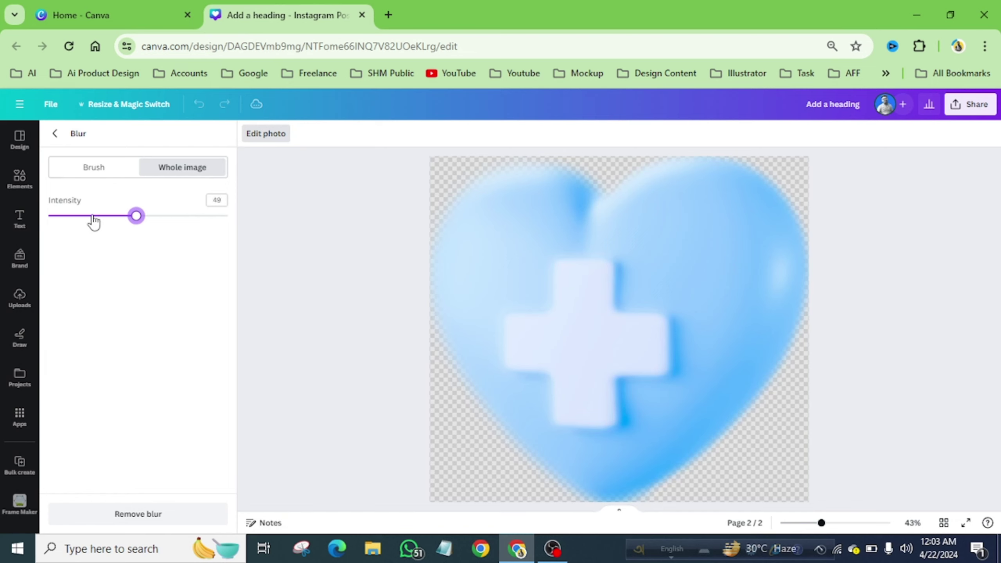
{"action": "left_click", "coordinate": [55, 134]}
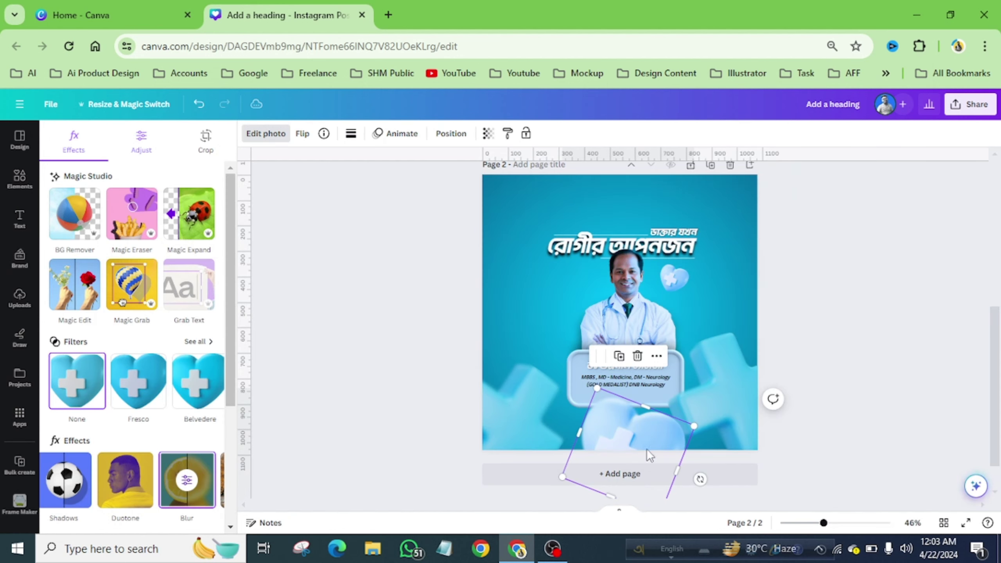
{"action": "left_click", "coordinate": [538, 295]}
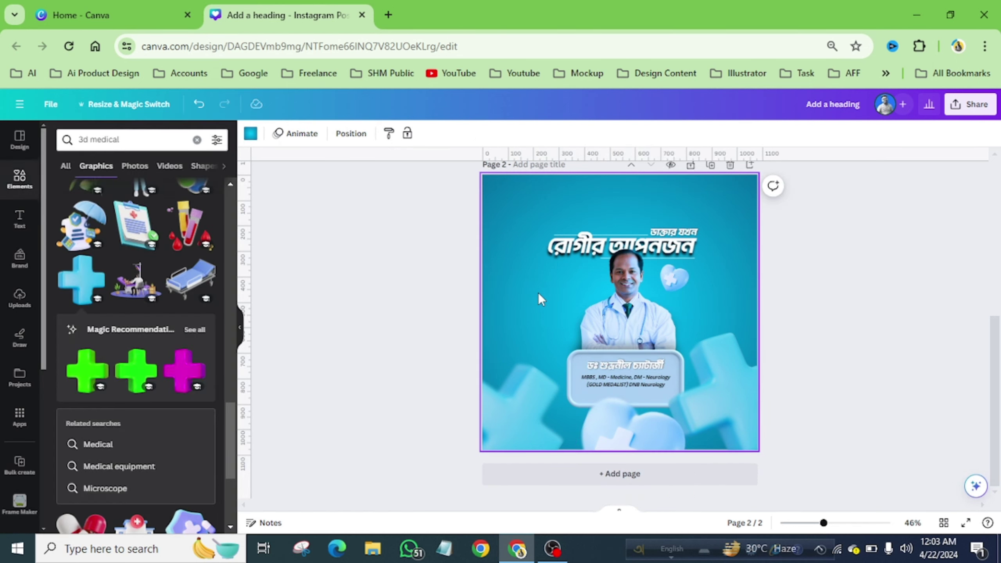
- Duplicate the small heart beside the doctor's head and place a smaller, rotated copy above the start of the page 2 headline
{"action": "scroll", "coordinate": [599, 297], "scroll_direction": "up", "scroll_amount": 4}
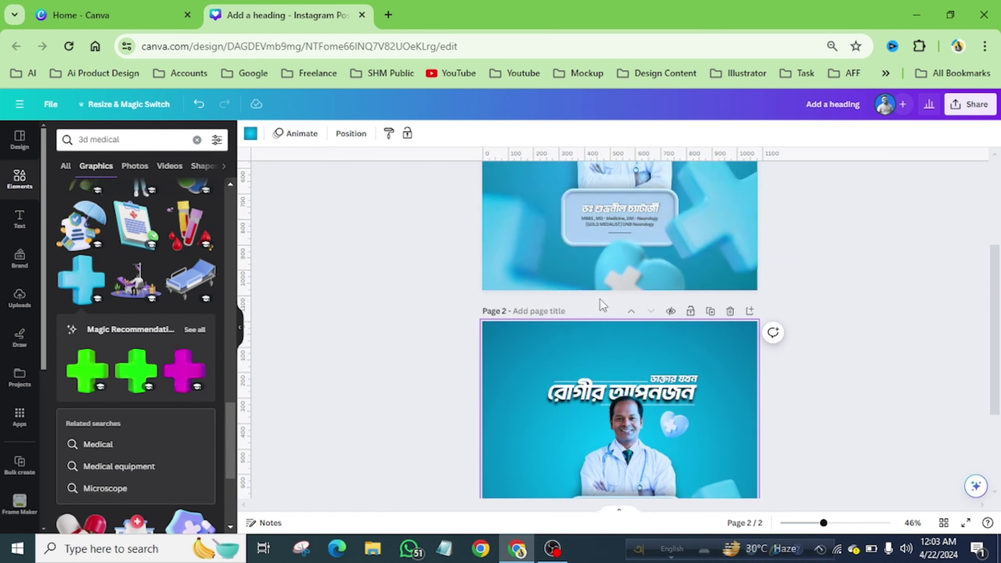
{"action": "scroll", "coordinate": [599, 299], "scroll_direction": "up", "scroll_amount": 4}
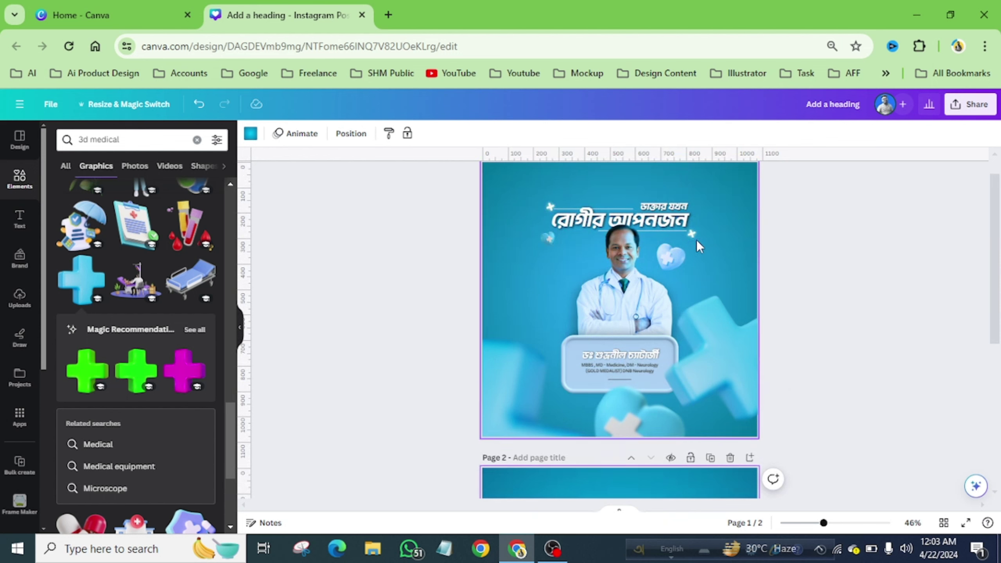
{"action": "scroll", "coordinate": [696, 239], "scroll_direction": "down", "scroll_amount": 4}
{"action": "scroll", "coordinate": [696, 239], "scroll_direction": "down", "scroll_amount": 2}
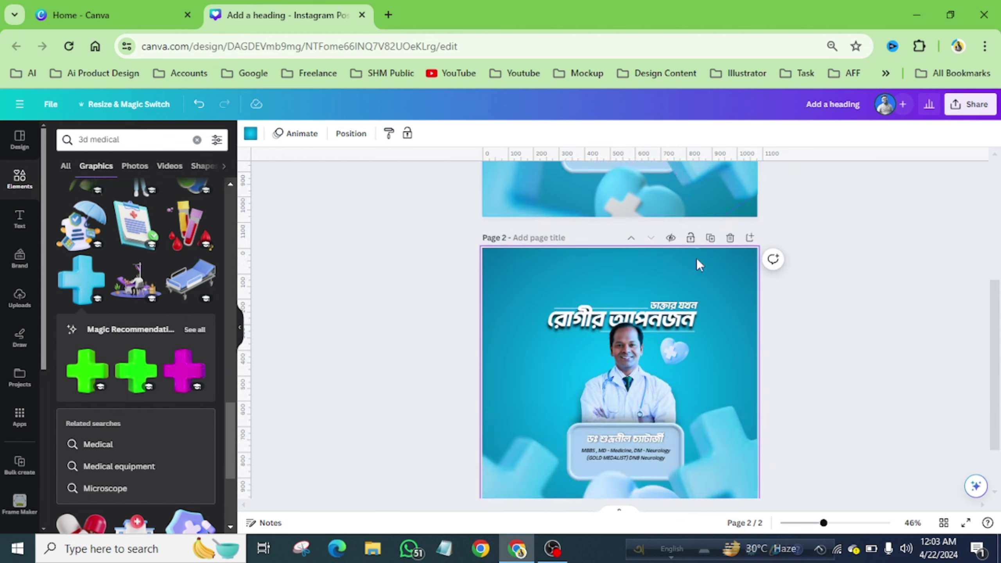
{"action": "left_click", "coordinate": [675, 356]}
{"action": "left_click_drag", "start_coordinate": [703, 339], "coordinate": [569, 292]}
{"action": "left_click", "coordinate": [302, 134]}
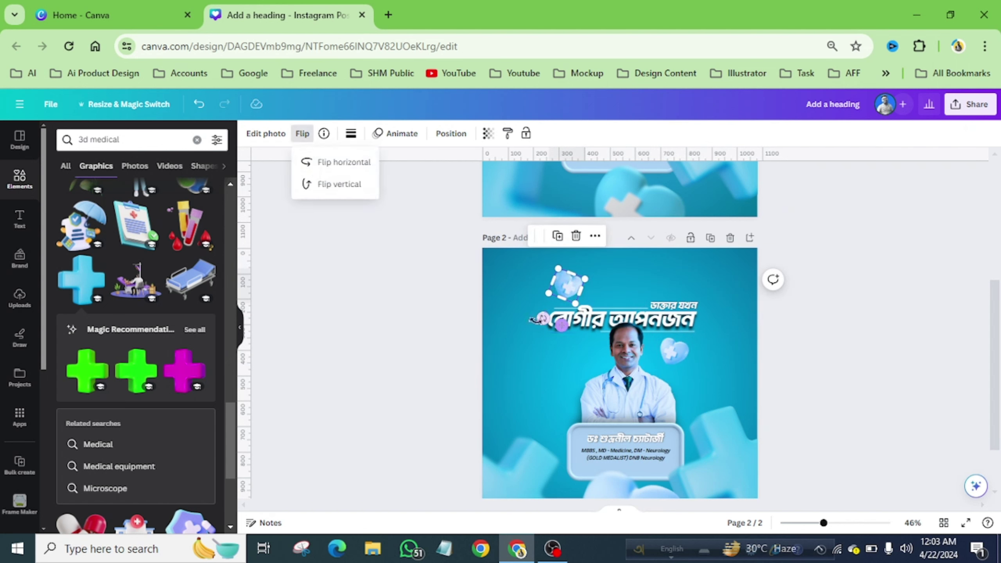
{"action": "left_click", "coordinate": [555, 334]}
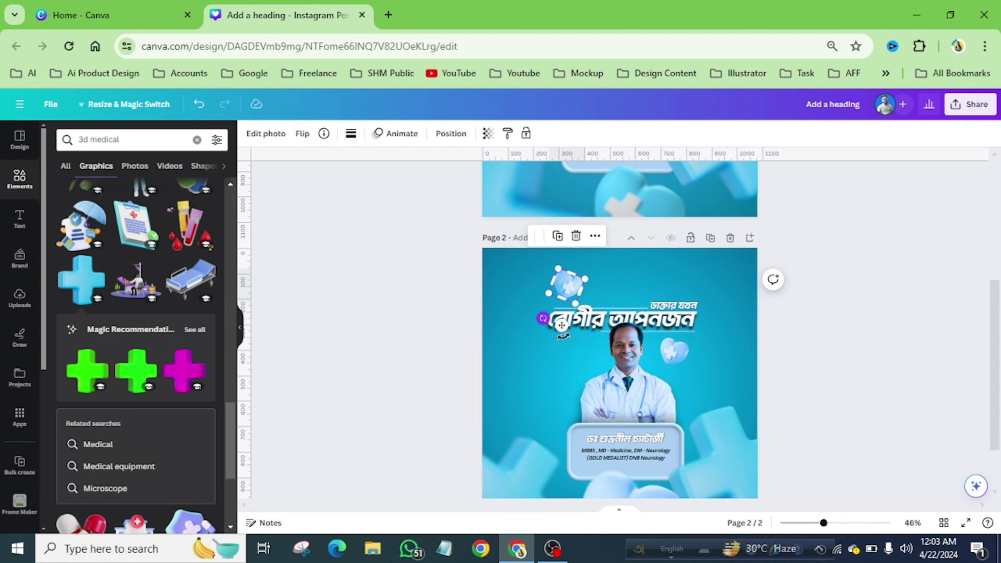
{"action": "left_click_drag", "start_coordinate": [561, 326], "coordinate": [583, 343]}
{"action": "left_click_drag", "start_coordinate": [573, 266], "coordinate": [588, 315]}
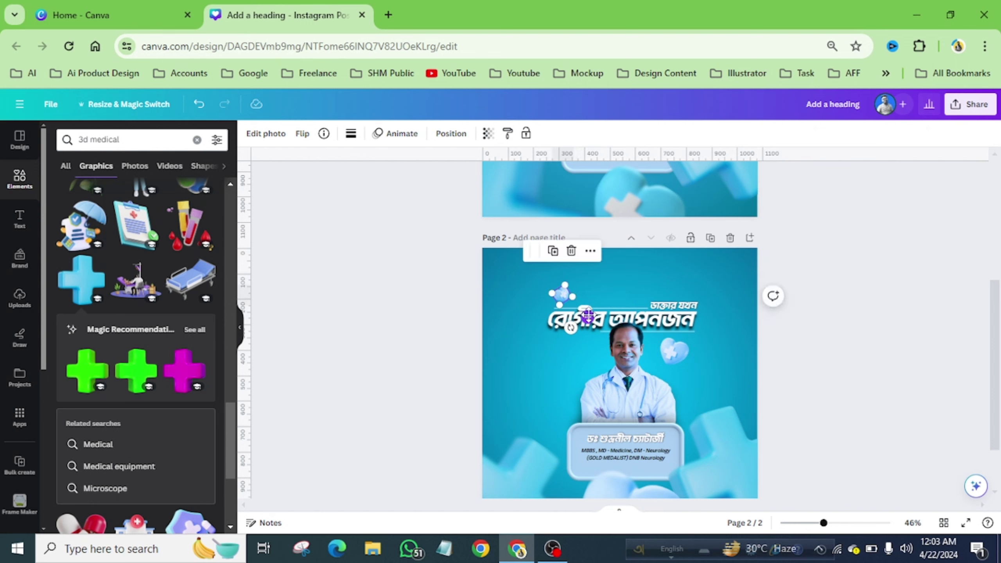
{"action": "left_click", "coordinate": [630, 272]}
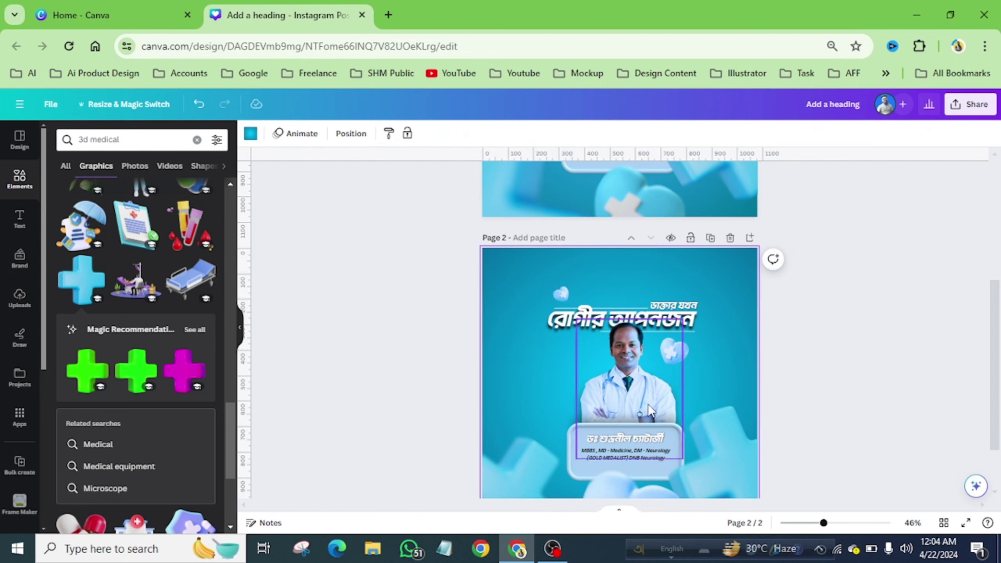
{"action": "scroll", "coordinate": [648, 404], "scroll_direction": "up", "scroll_amount": 3}
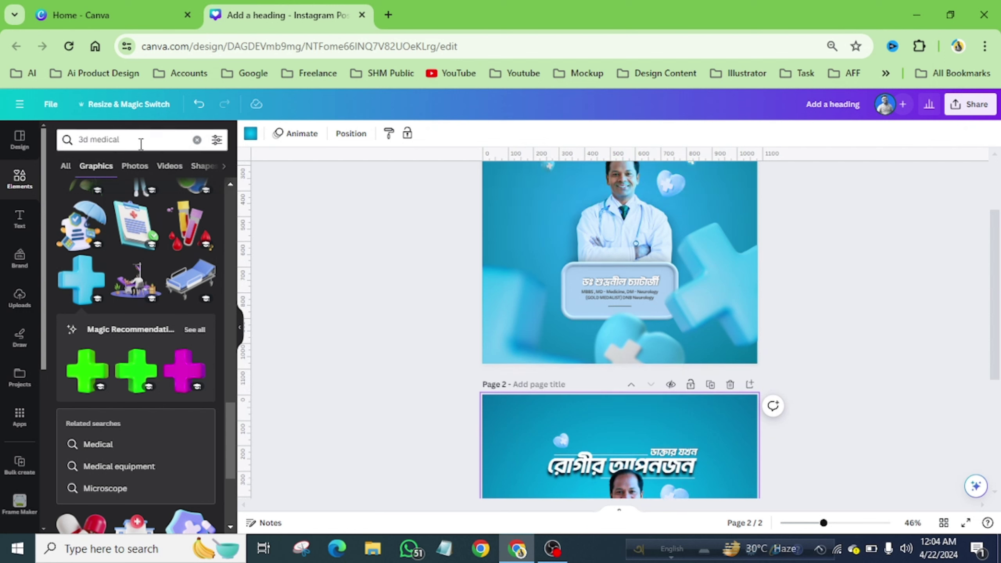
- Search the graphics for "plus" and add the glowing white plus to page 2
{"action": "left_click", "coordinate": [193, 141]}
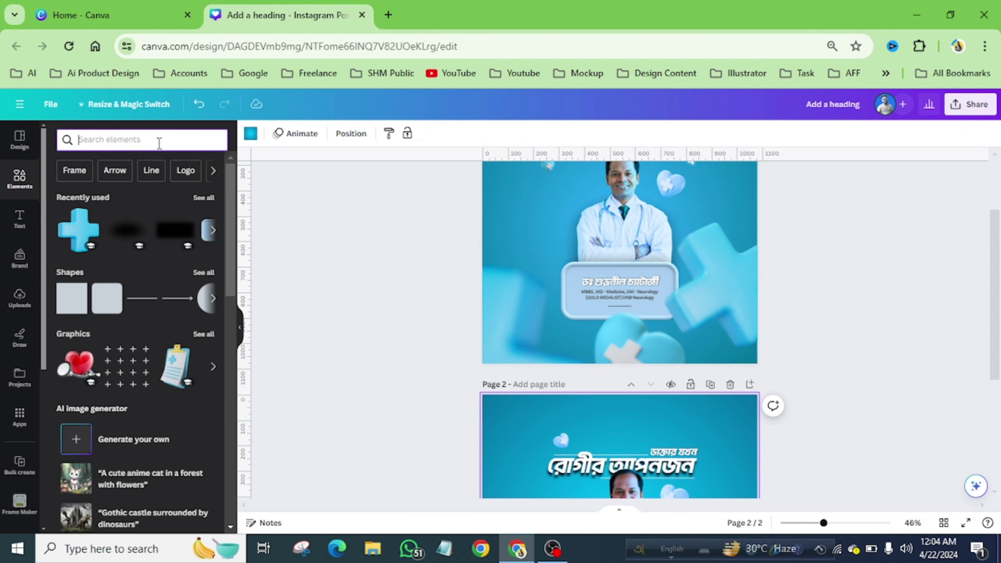
{"action": "left_click", "coordinate": [159, 142]}
{"action": "type", "text": "plus"}
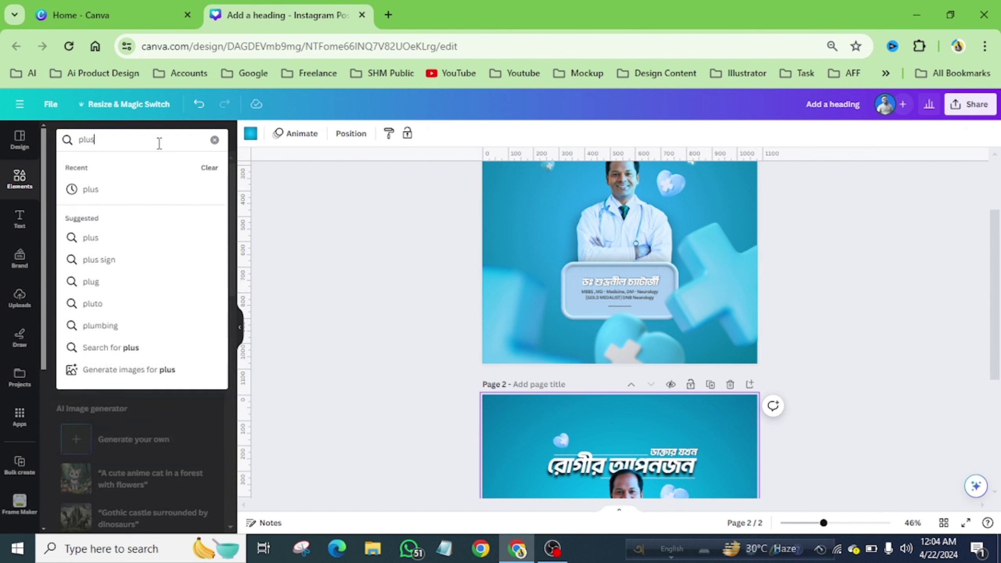
{"action": "key", "text": "Return"}
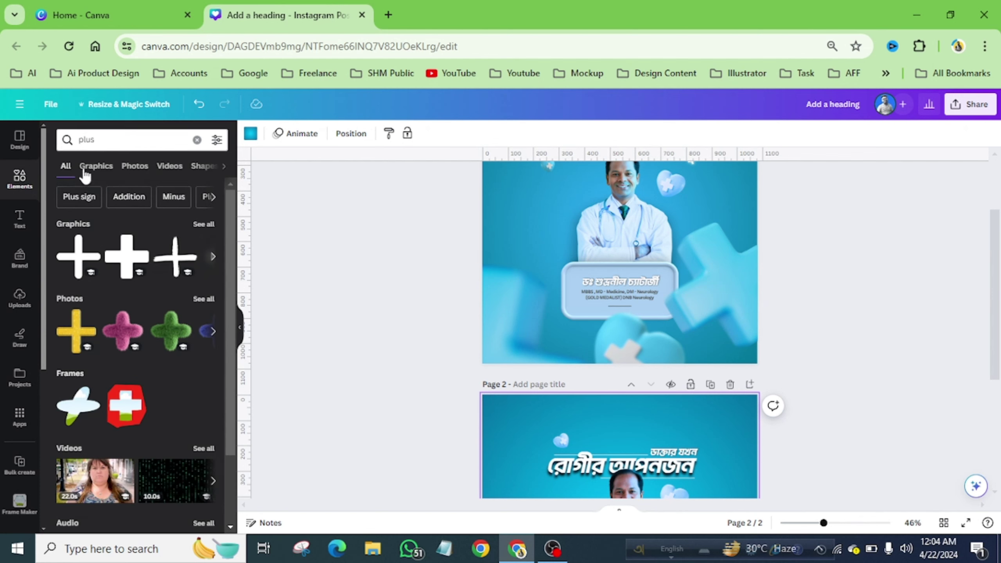
{"action": "left_click", "coordinate": [97, 176]}
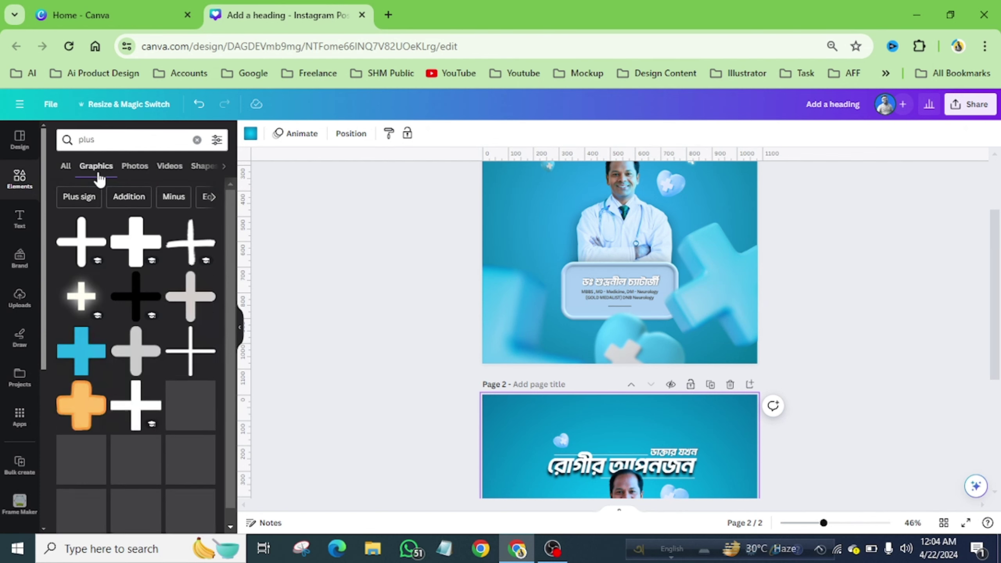
{"action": "left_click", "coordinate": [84, 303]}
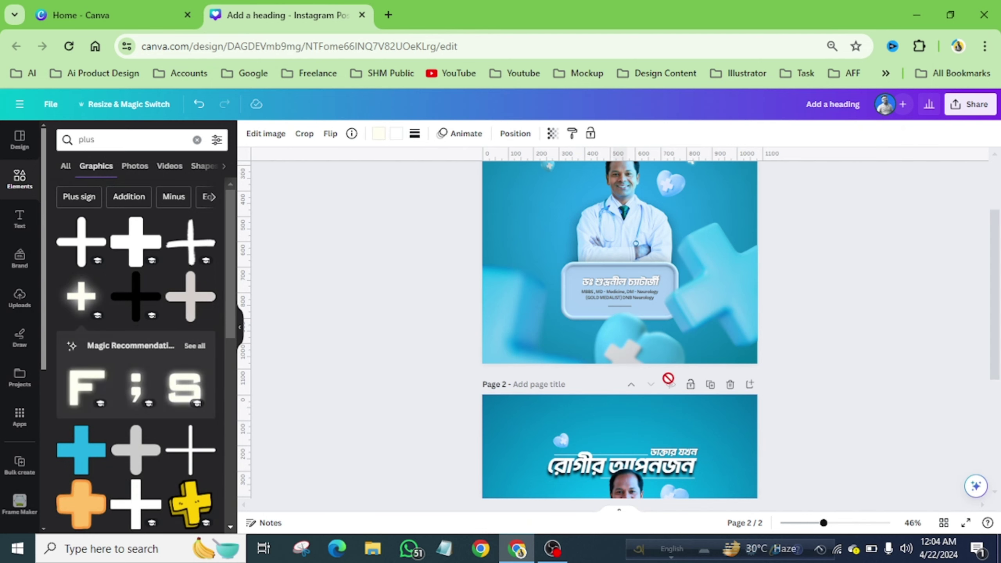
- Add another glowing plus to page 2, placing one beside the small heart above the headline and a larger one beside the doctor's shoulder
{"action": "scroll", "coordinate": [669, 378], "scroll_direction": "down", "scroll_amount": 5}
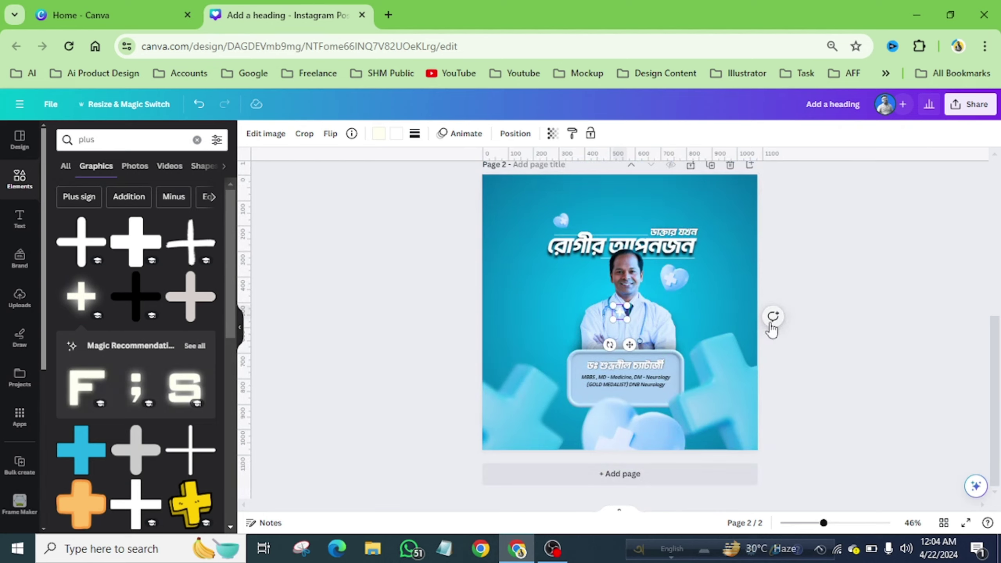
{"action": "scroll", "coordinate": [769, 323], "scroll_direction": "up", "scroll_amount": 5}
{"action": "scroll", "coordinate": [769, 323], "scroll_direction": "down", "scroll_amount": 5}
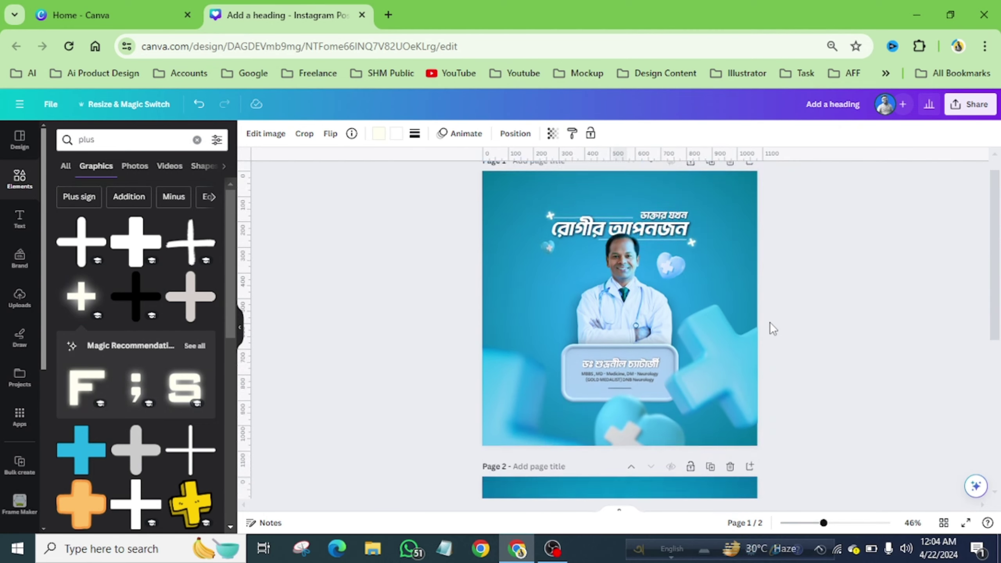
{"action": "left_click", "coordinate": [509, 314]}
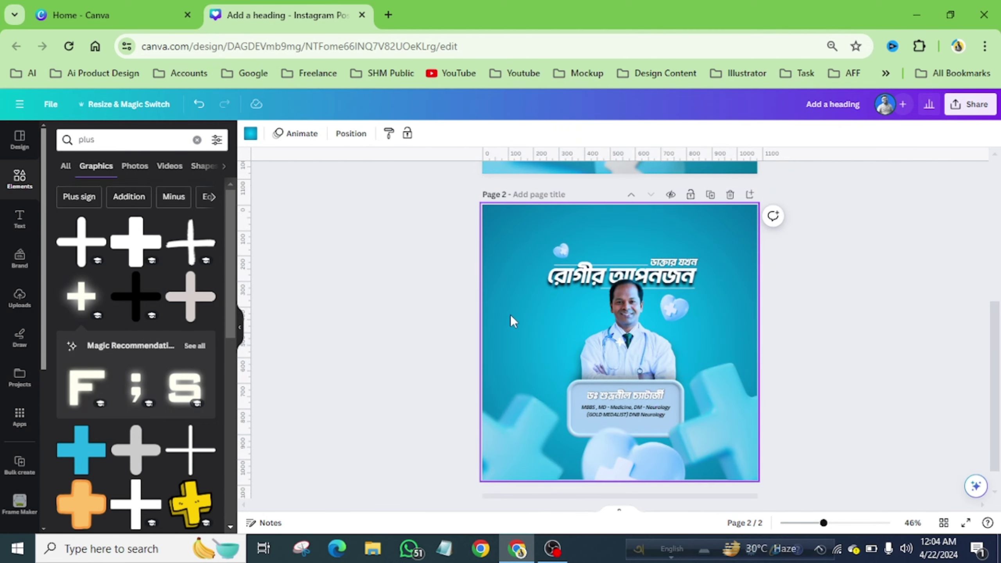
{"action": "left_click", "coordinate": [84, 303]}
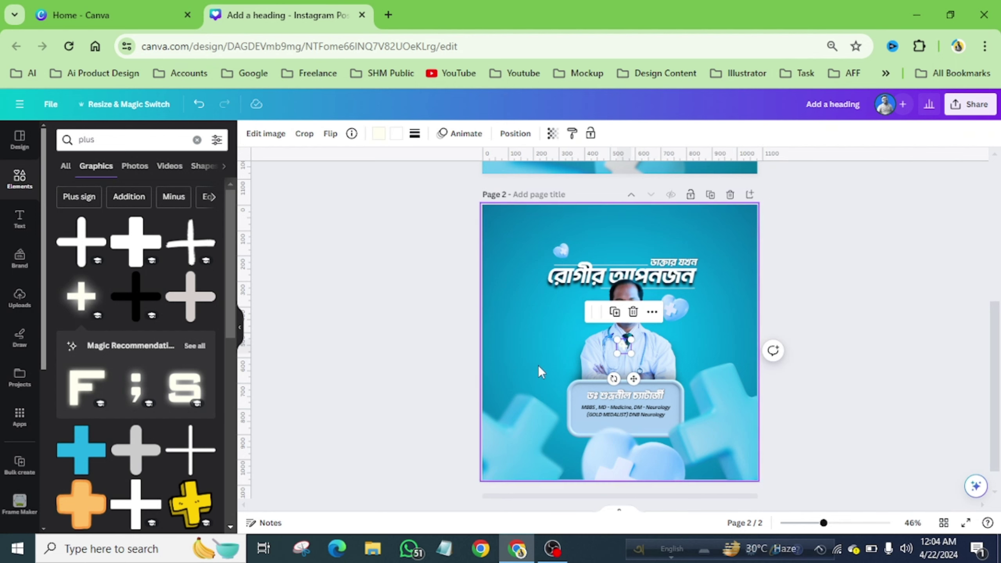
{"action": "left_click_drag", "start_coordinate": [617, 358], "coordinate": [712, 367]}
{"action": "left_click_drag", "start_coordinate": [714, 325], "coordinate": [720, 318]}
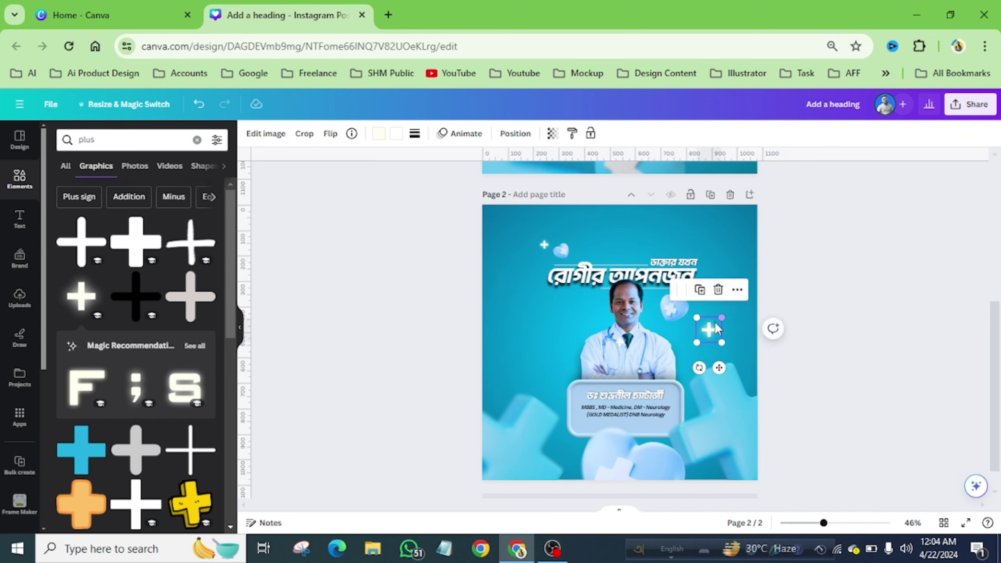
- Duplicate the glowing plus beside the doctor's shoulder and place a much smaller copy just below the start of the headline
{"action": "scroll", "coordinate": [699, 330], "scroll_direction": "up", "scroll_amount": 5}
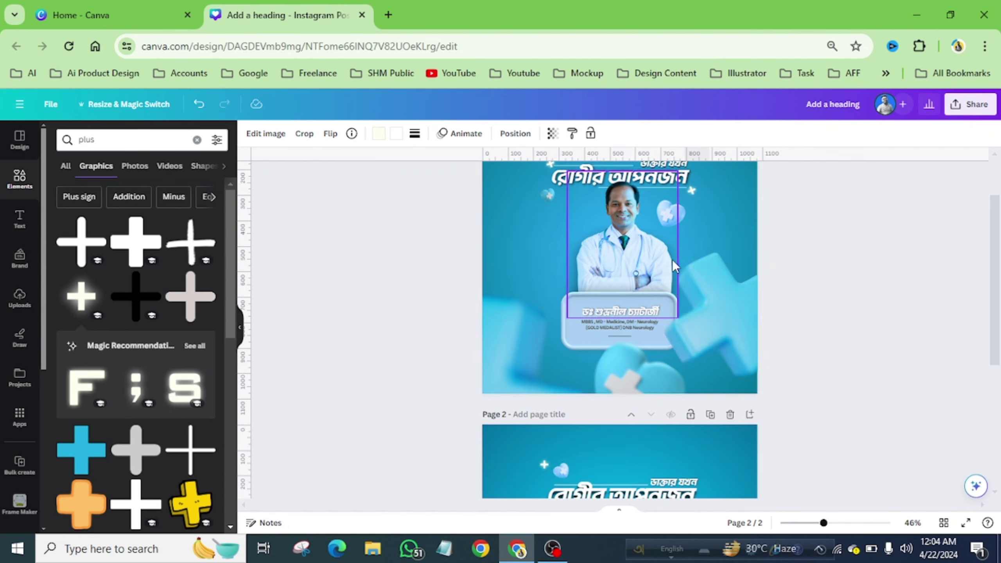
{"action": "scroll", "coordinate": [672, 260], "scroll_direction": "down", "scroll_amount": 6}
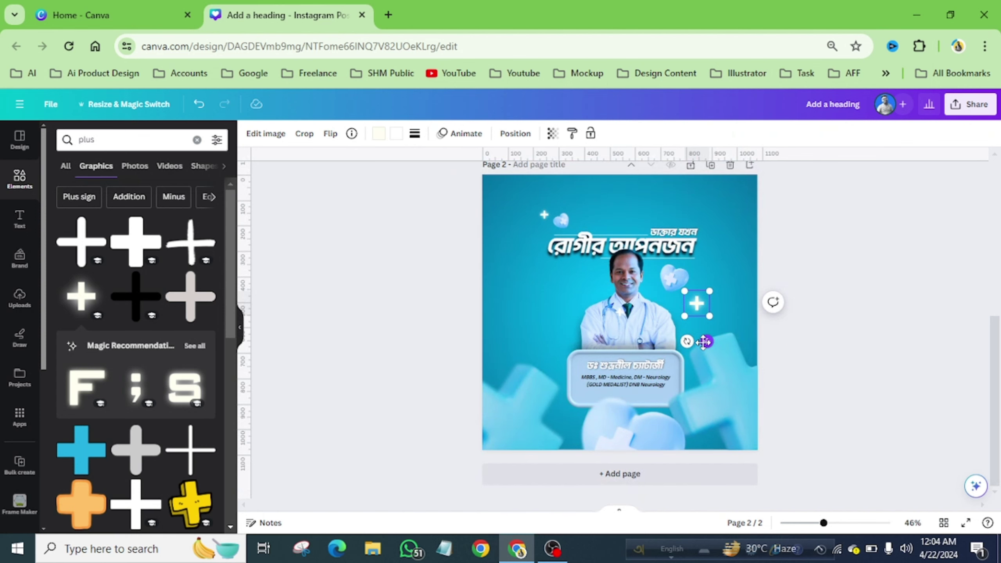
{"action": "left_click_drag", "start_coordinate": [704, 341], "coordinate": [578, 302]}
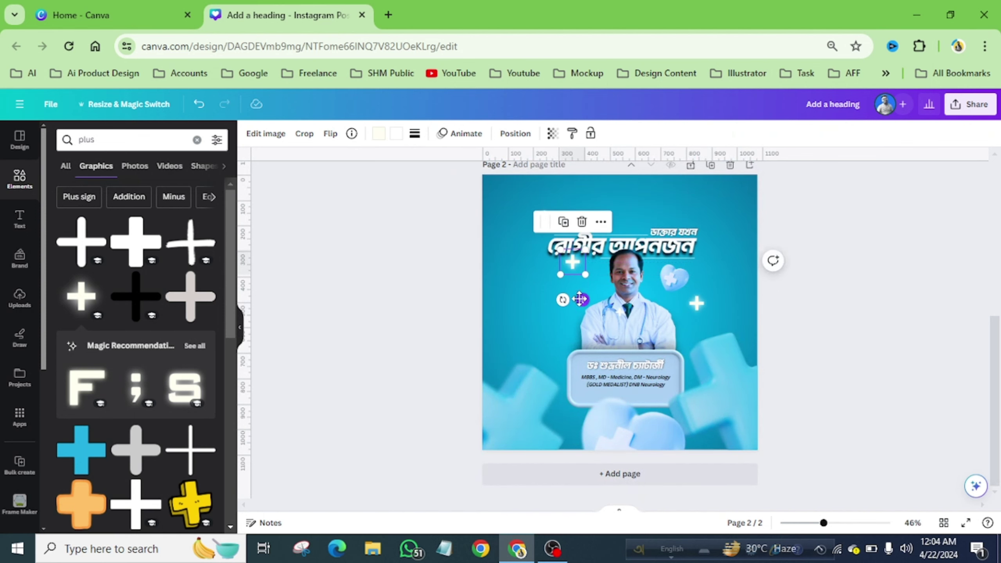
{"action": "scroll", "coordinate": [574, 276], "scroll_direction": "up", "scroll_amount": 2}
{"action": "scroll", "coordinate": [572, 320], "scroll_direction": "up", "scroll_amount": 4}
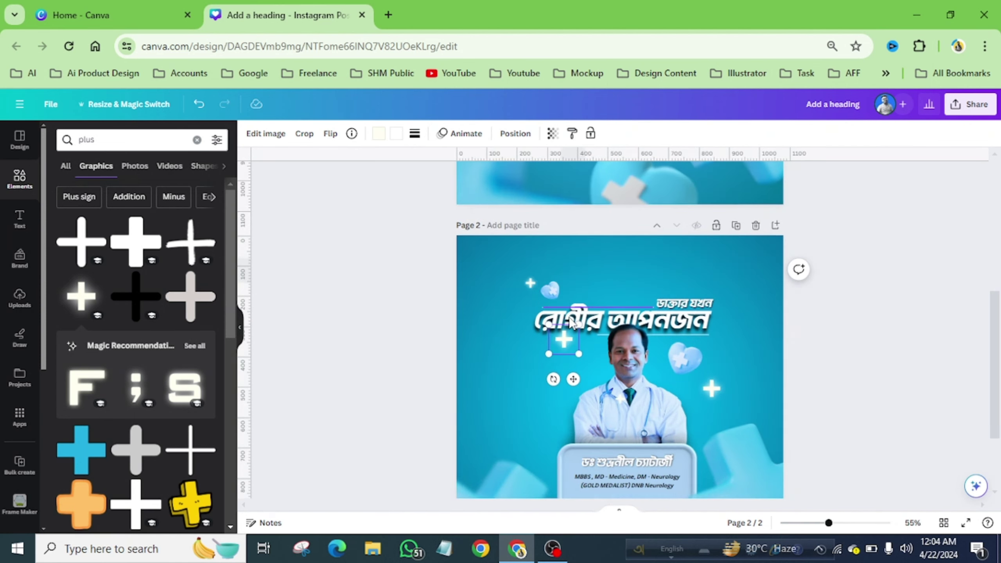
{"action": "left_click_drag", "start_coordinate": [558, 331], "coordinate": [547, 341]}
{"action": "left_click", "coordinate": [494, 367]}
- Show page 2 in full-screen presentation view to examine the finished post
{"action": "scroll", "coordinate": [664, 352], "scroll_direction": "down", "scroll_amount": 3}
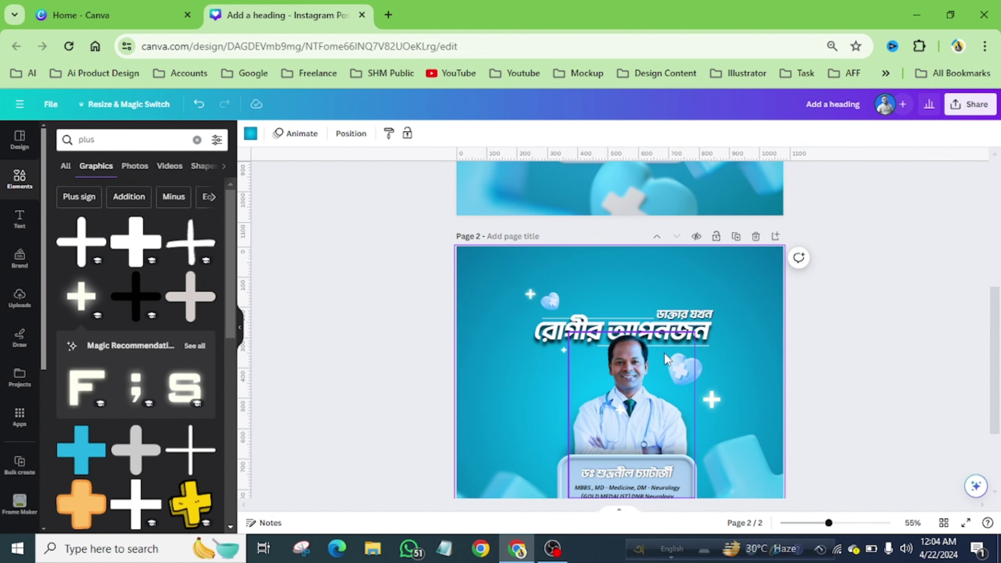
{"action": "scroll", "coordinate": [660, 350], "scroll_direction": "down", "scroll_amount": 2}
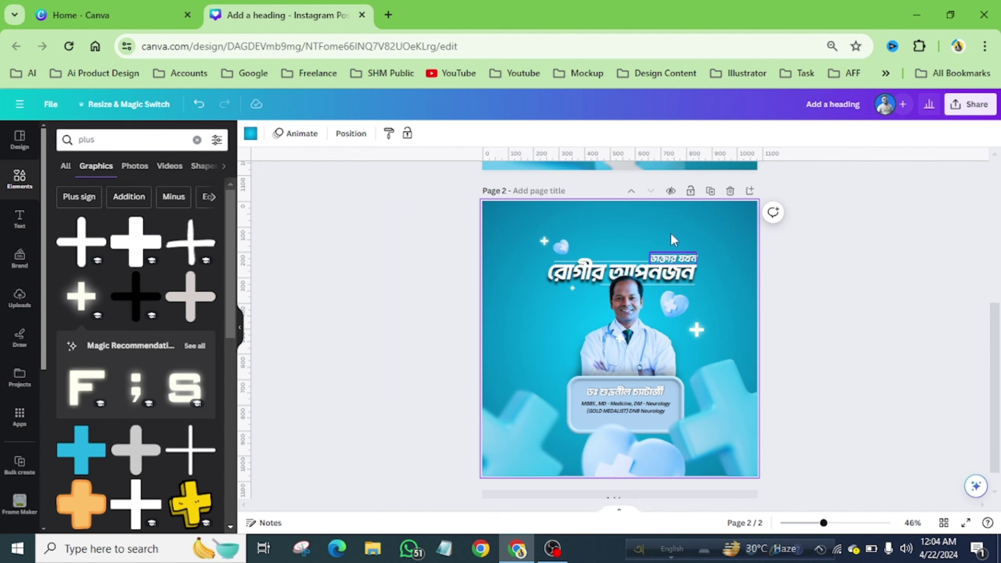
{"action": "left_click", "coordinate": [965, 522]}
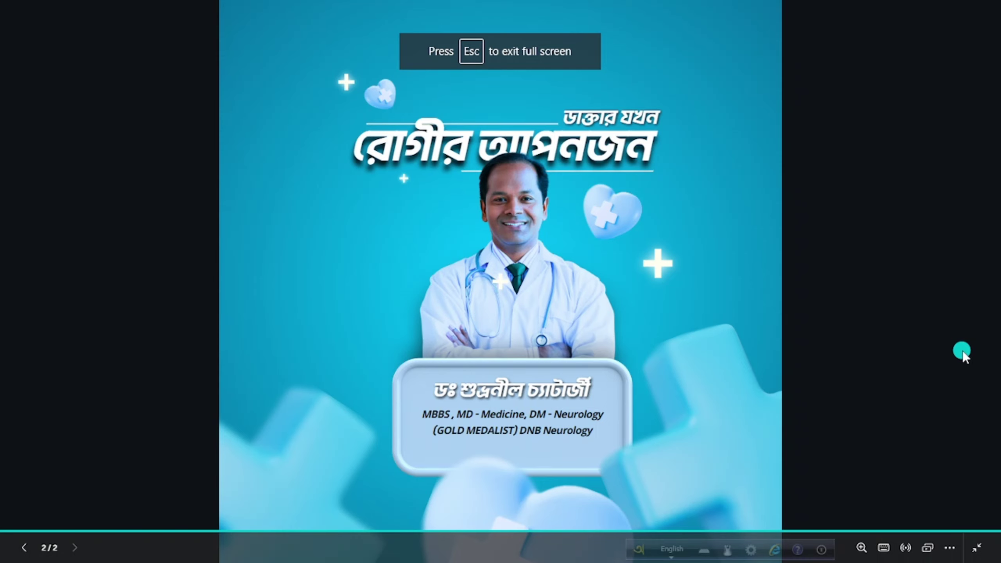